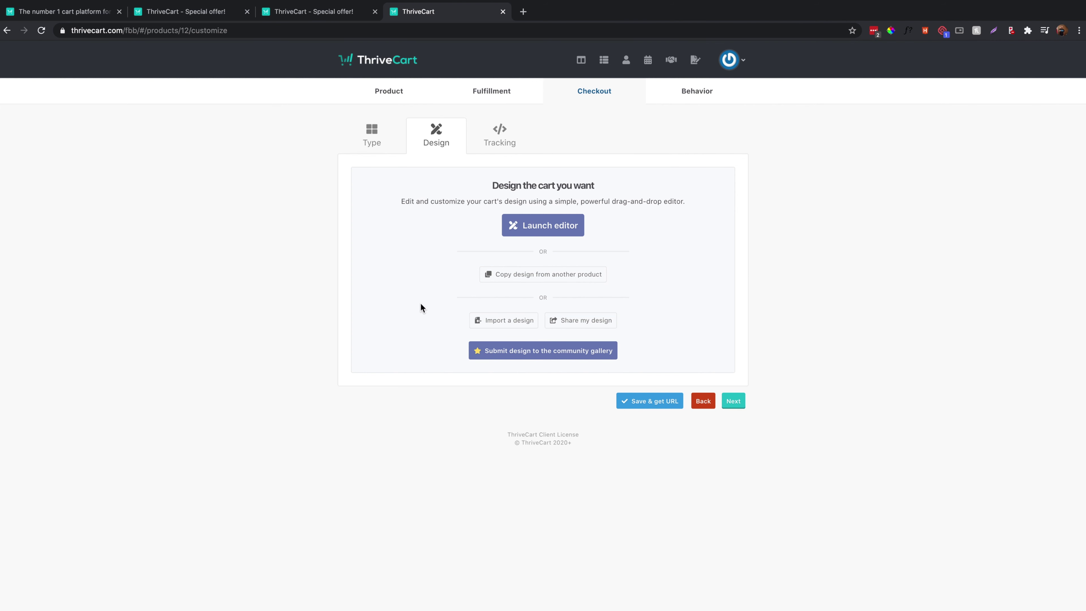
{"action": "left_click", "coordinate": [553, 321]}
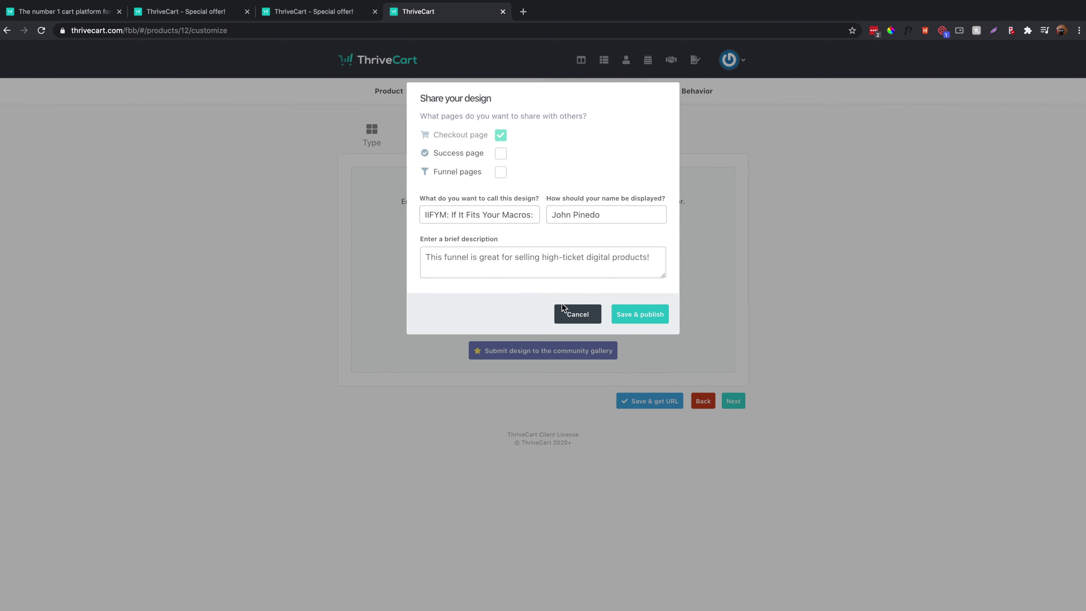
{"action": "left_click", "coordinate": [564, 312]}
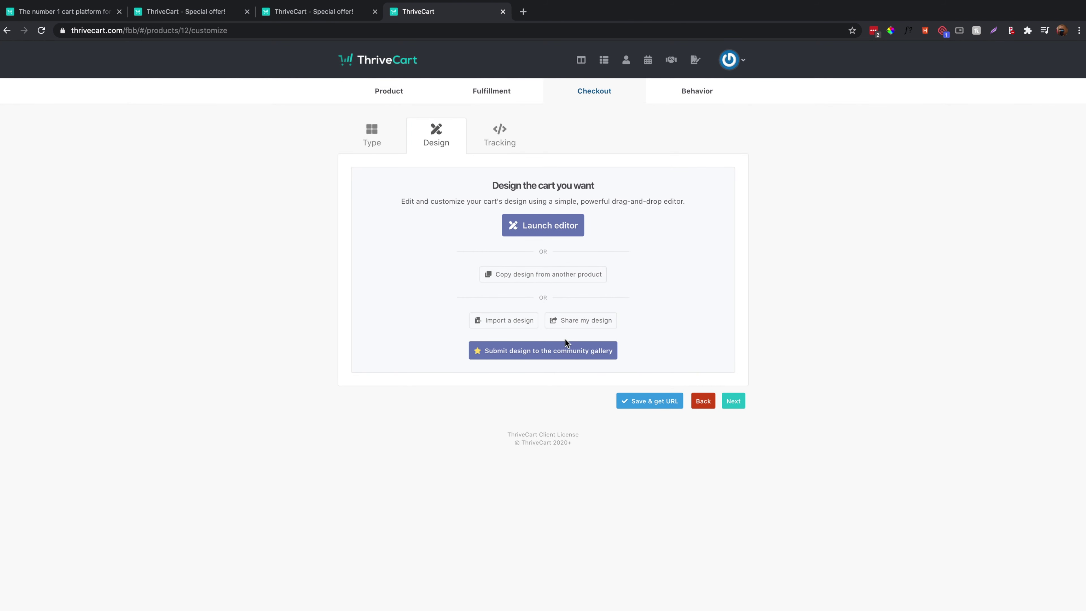
{"action": "left_click", "coordinate": [563, 326]}
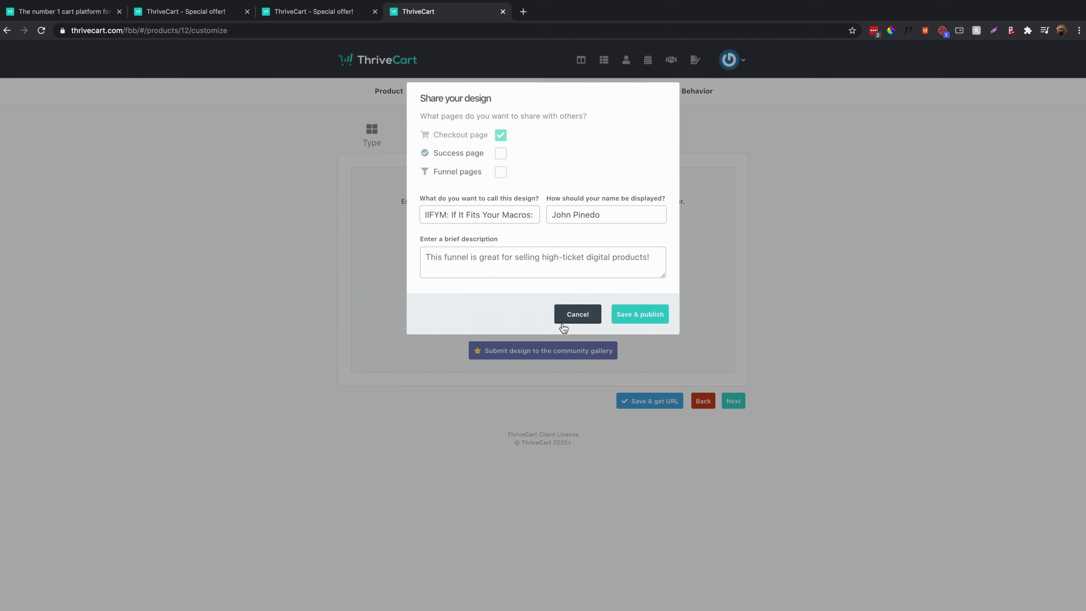
{"action": "left_click", "coordinate": [575, 306]}
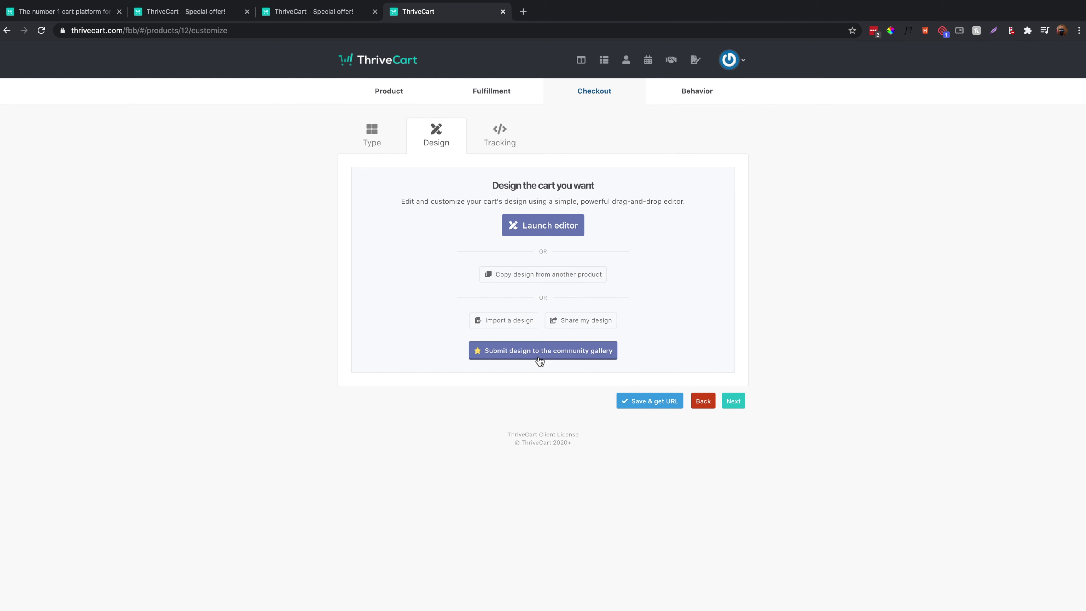
Open the cart page in the drag-and-drop editor and look over its content.
{"action": "left_click", "coordinate": [548, 224]}
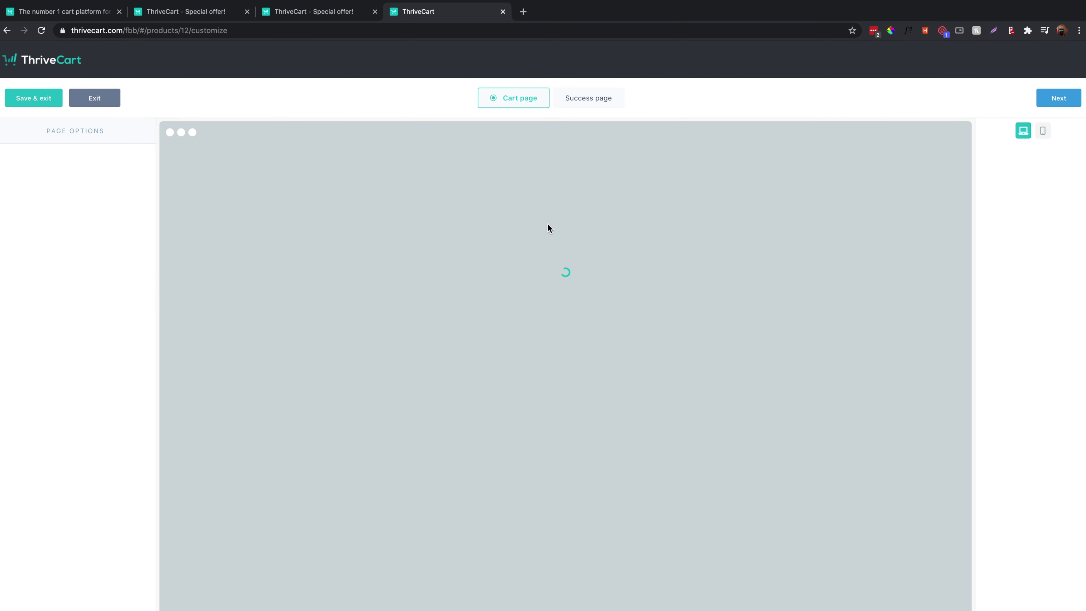
{"action": "scroll", "coordinate": [364, 340], "scroll_direction": "down", "scroll_amount": 9}
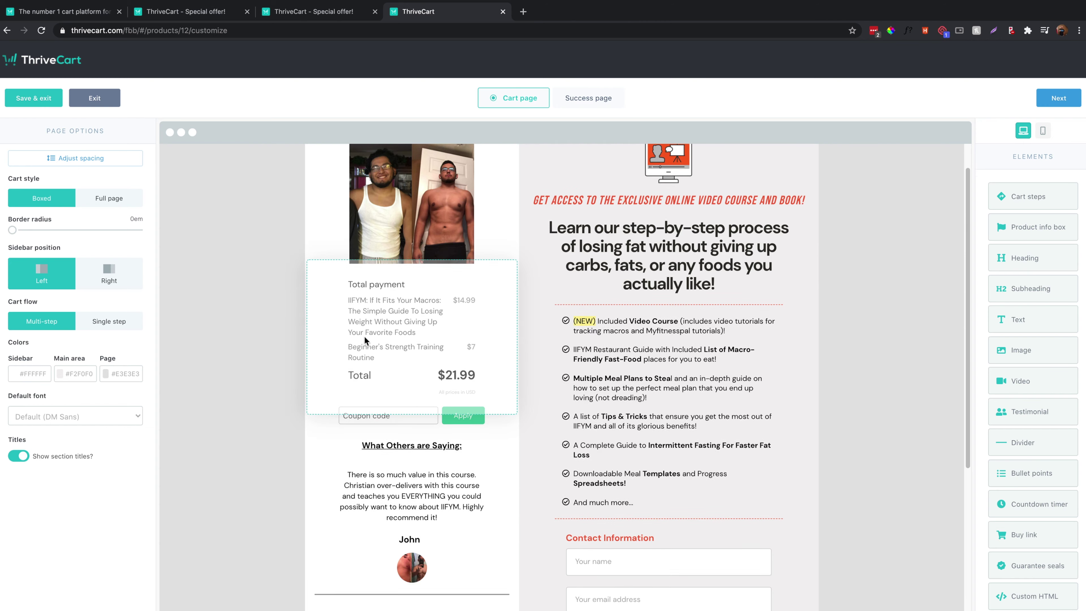
{"action": "scroll", "coordinate": [364, 337], "scroll_direction": "up", "scroll_amount": 6}
{"action": "scroll", "coordinate": [364, 332], "scroll_direction": "up", "scroll_amount": 3}
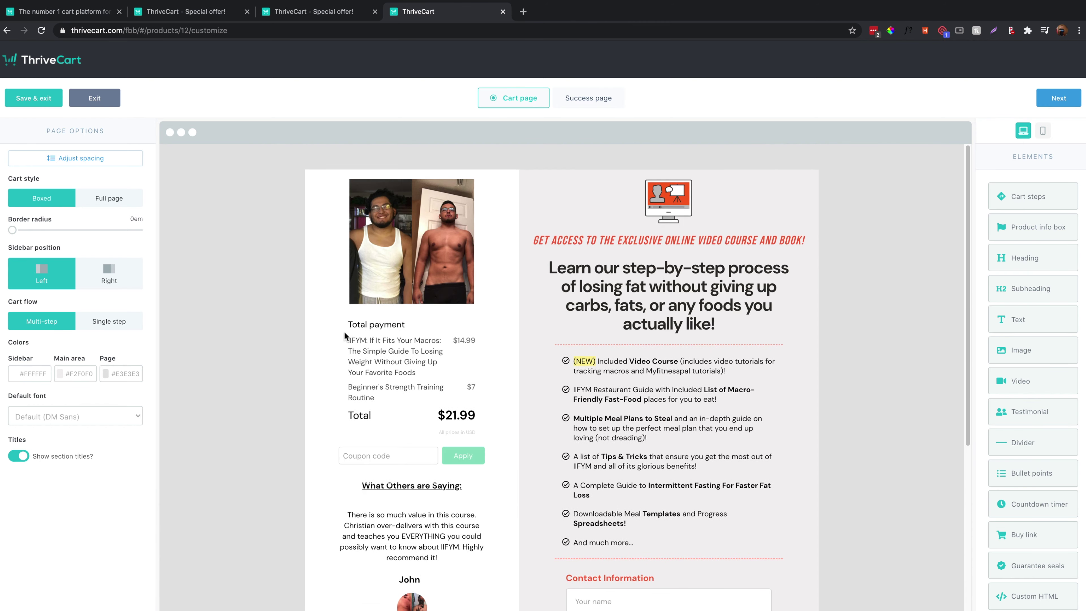
{"action": "scroll", "coordinate": [409, 445], "scroll_direction": "down", "scroll_amount": 10}
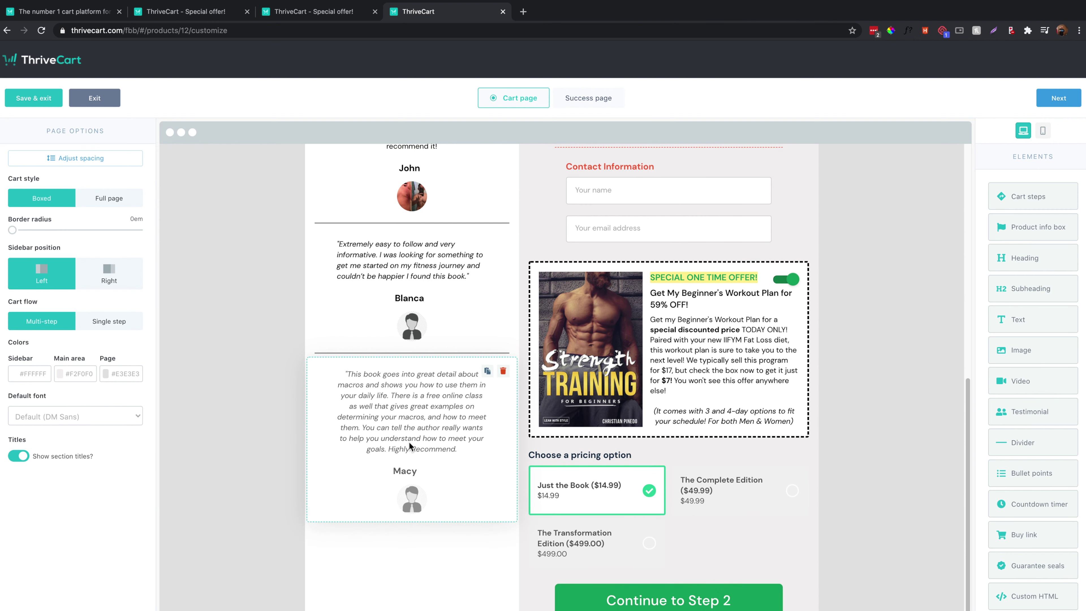
{"action": "scroll", "coordinate": [408, 441], "scroll_direction": "up", "scroll_amount": 10}
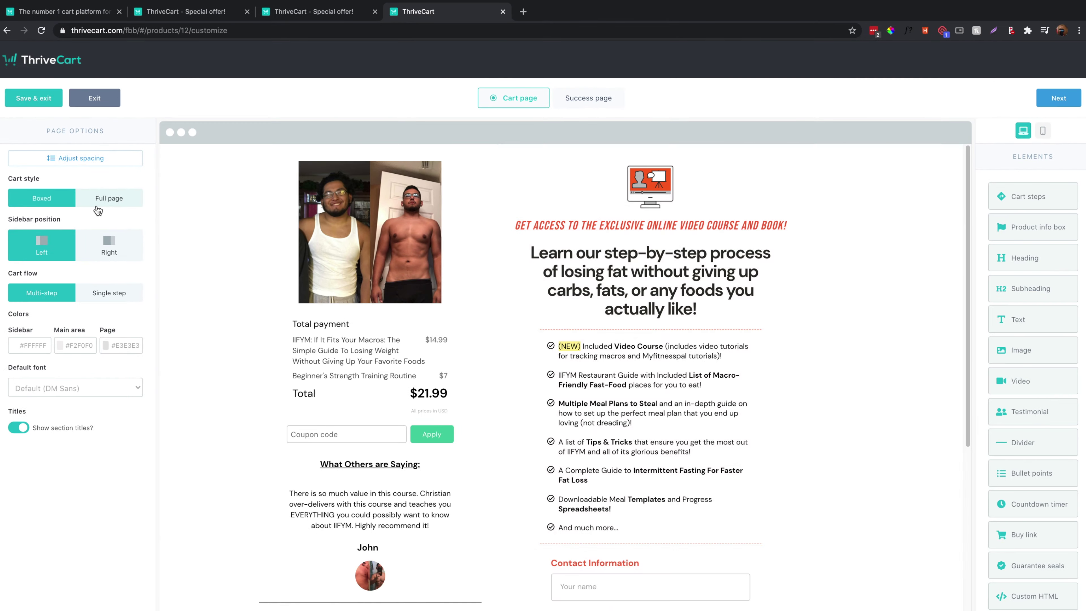
Try the full-page and right-sidebar layouts, then restore the boxed layout with a left sidebar.
{"action": "left_click", "coordinate": [171, 188]}
{"action": "left_click", "coordinate": [58, 201]}
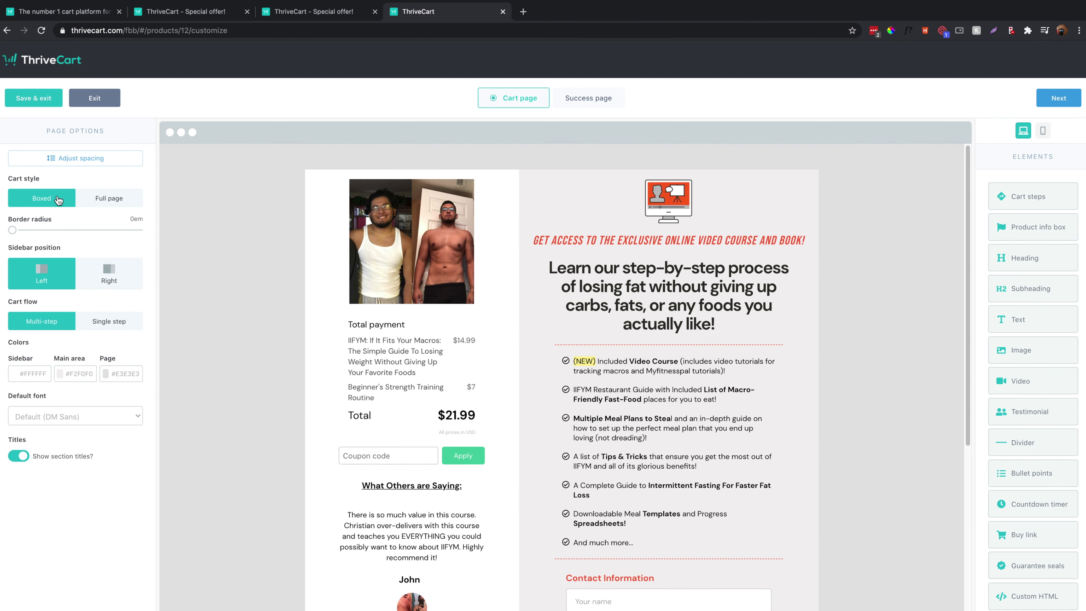
{"action": "left_click", "coordinate": [104, 276]}
{"action": "left_click", "coordinate": [48, 276]}
Preview the single-step cart flow option and scroll through the cart.
{"action": "scroll", "coordinate": [433, 333], "scroll_direction": "down", "scroll_amount": 10}
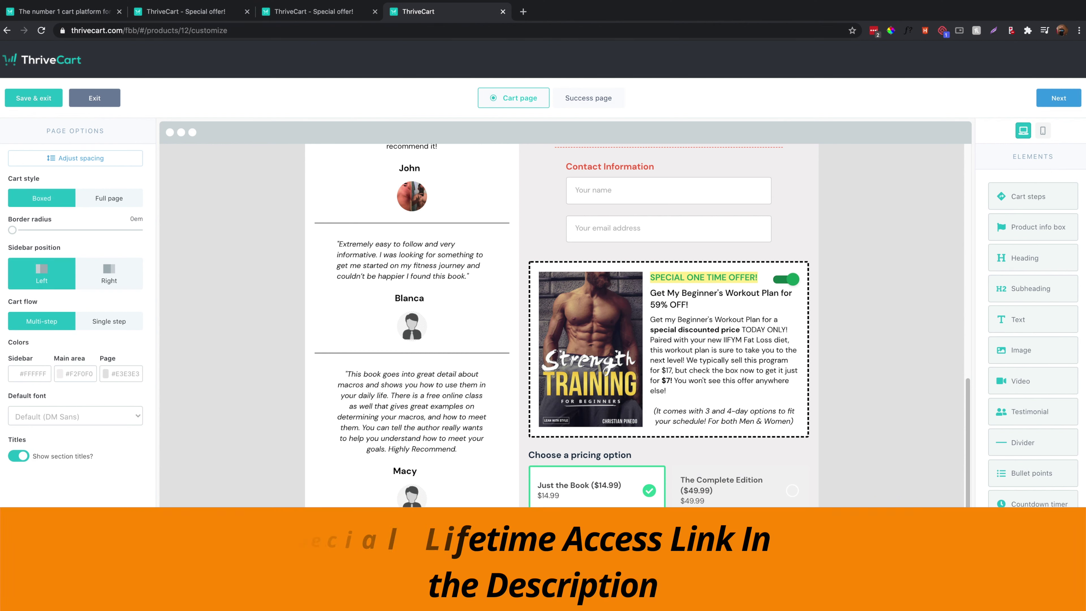
{"action": "left_click", "coordinate": [125, 324]}
{"action": "scroll", "coordinate": [515, 423], "scroll_direction": "down", "scroll_amount": 3}
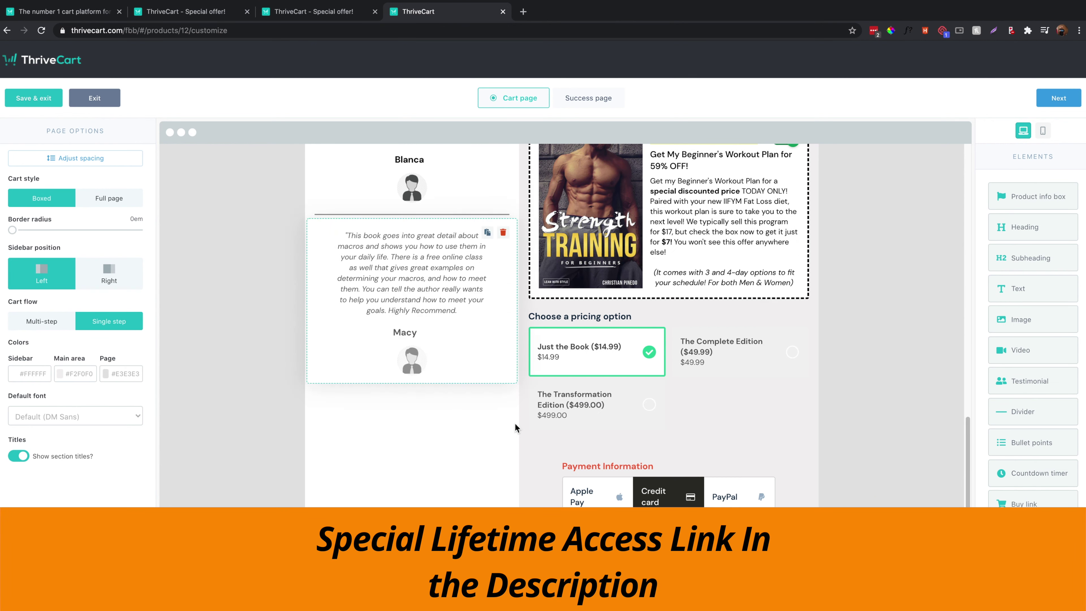
{"action": "scroll", "coordinate": [544, 368], "scroll_direction": "up", "scroll_amount": 12}
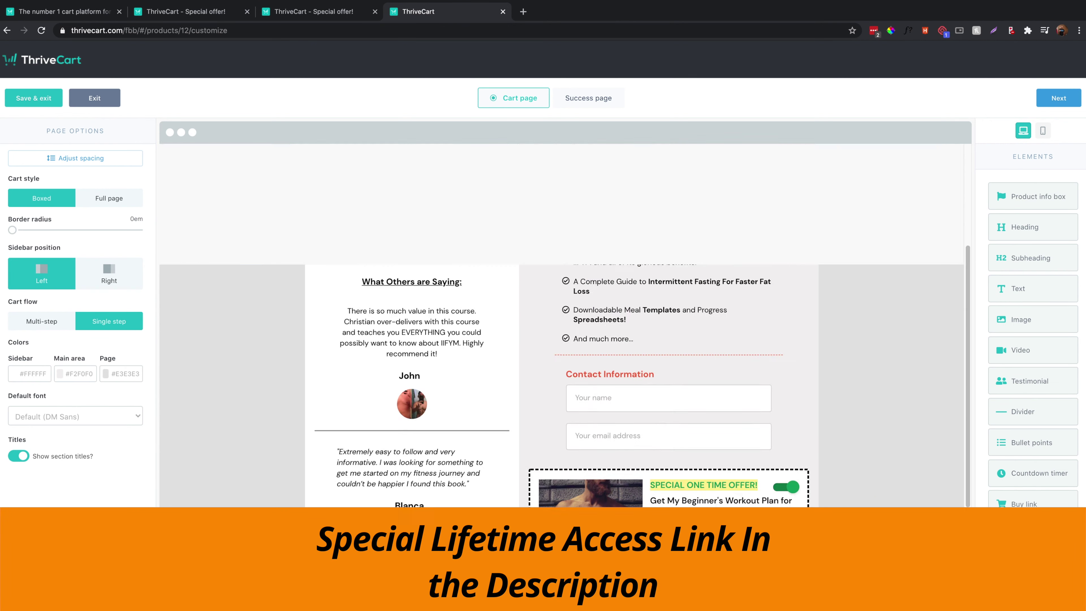
{"action": "scroll", "coordinate": [544, 368], "scroll_direction": "down", "scroll_amount": 5}
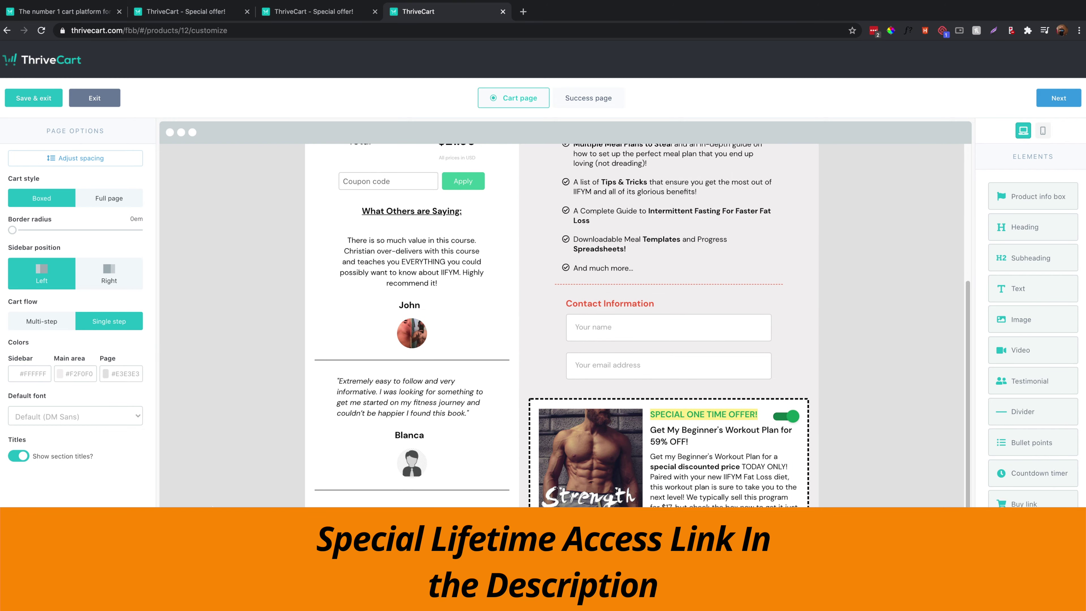
{"action": "scroll", "coordinate": [433, 471], "scroll_direction": "down", "scroll_amount": 6}
{"action": "left_click", "coordinate": [42, 321]}
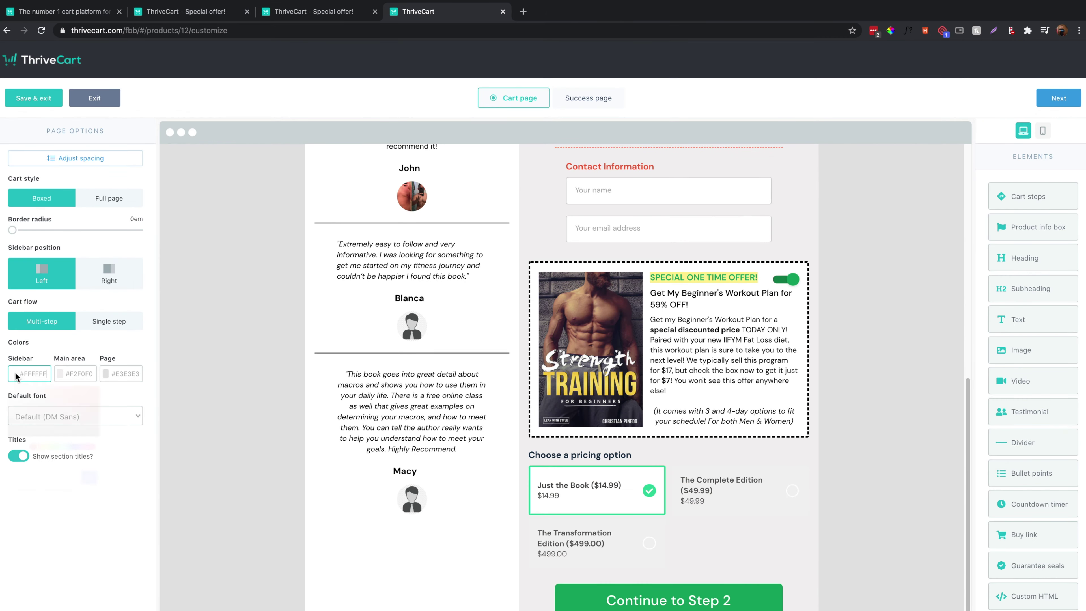
{"action": "left_click", "coordinate": [18, 373]}
{"action": "type", "text": "#936161"}
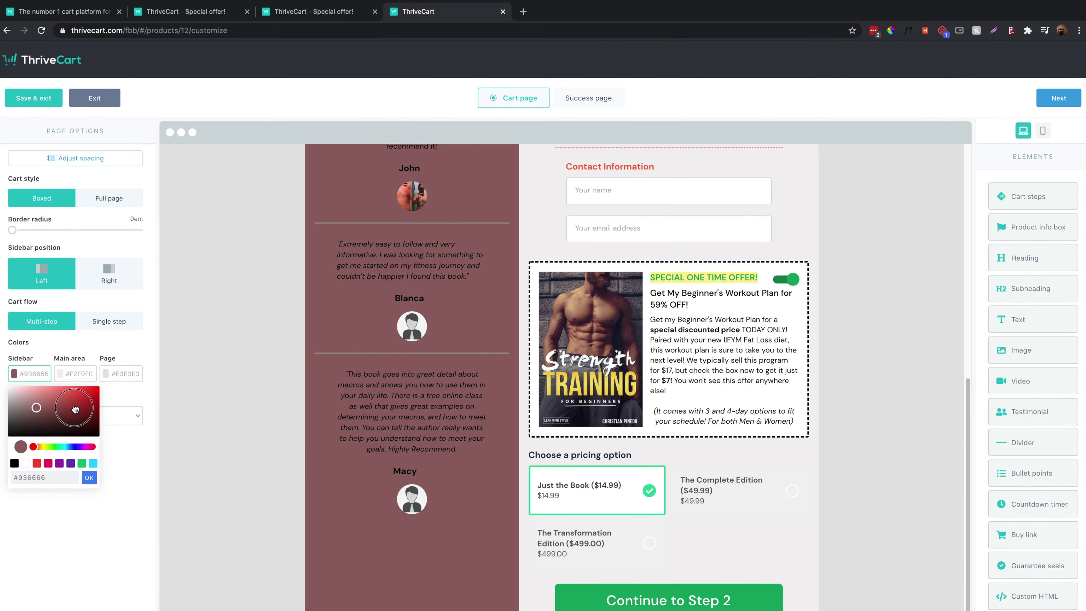
{"action": "left_click", "coordinate": [41, 396]}
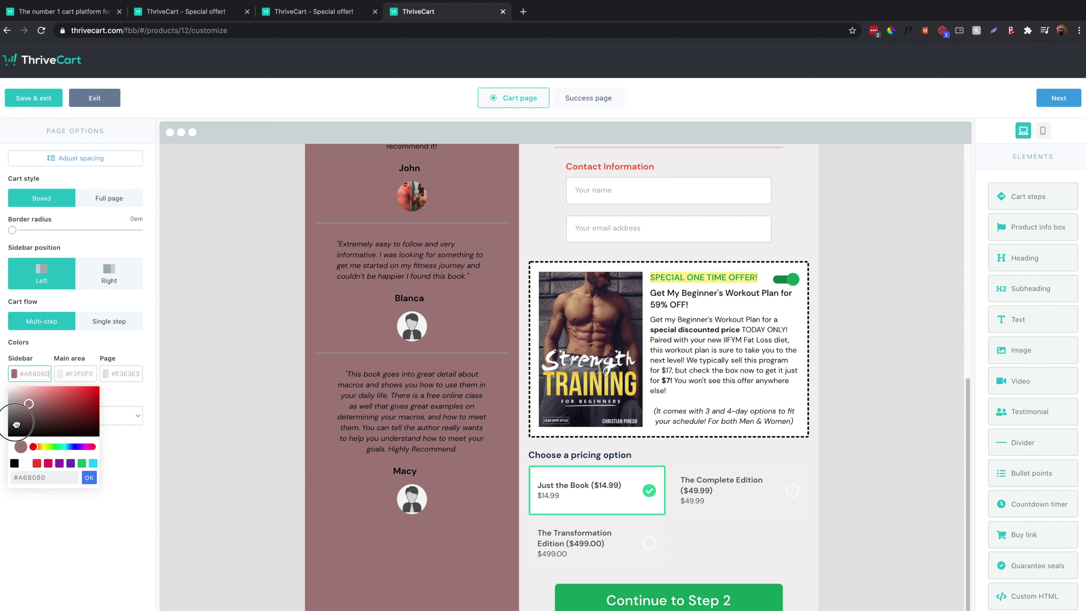
{"action": "left_click", "coordinate": [59, 503]}
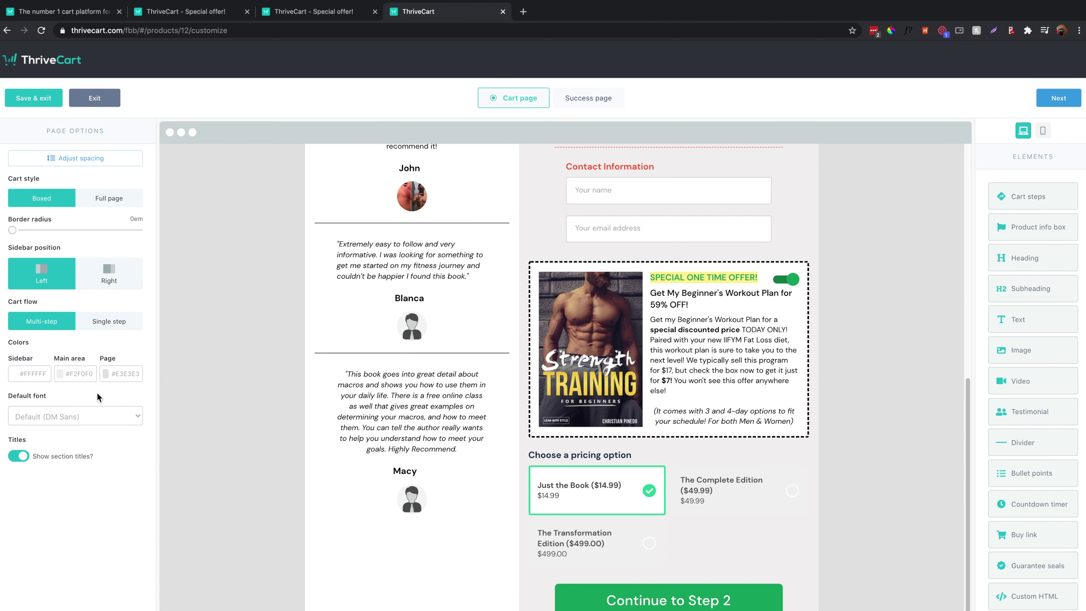
{"action": "left_click", "coordinate": [43, 425]}
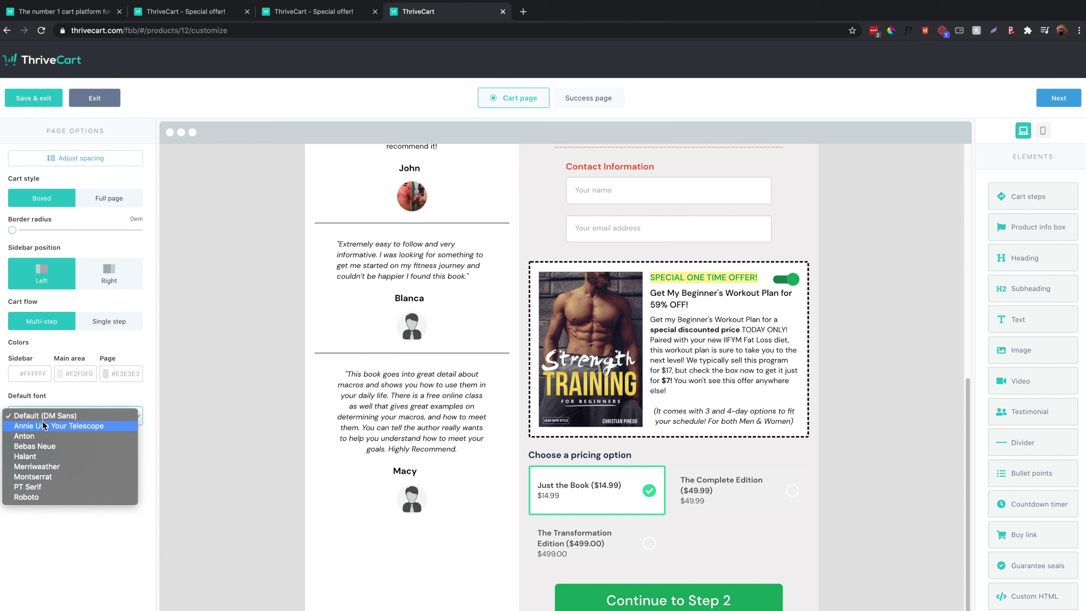
{"action": "left_click", "coordinate": [43, 415]}
{"action": "scroll", "coordinate": [306, 494], "scroll_direction": "up", "scroll_amount": 10}
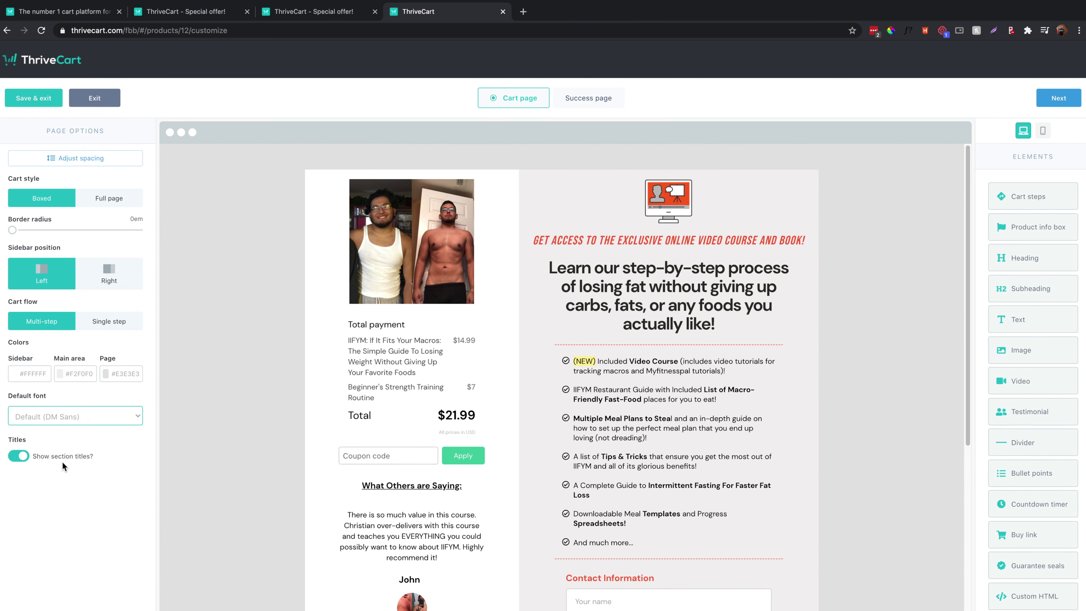
{"action": "left_click", "coordinate": [19, 456]}
{"action": "left_click", "coordinate": [19, 456]}
{"action": "scroll", "coordinate": [492, 577], "scroll_direction": "down", "scroll_amount": 6}
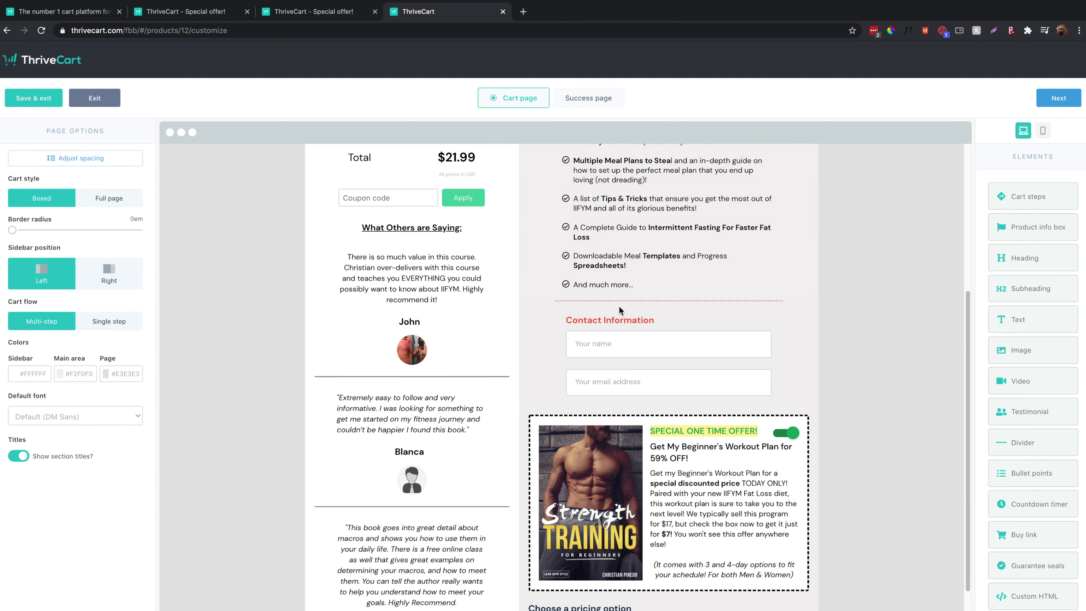
{"action": "scroll", "coordinate": [621, 320], "scroll_direction": "down", "scroll_amount": 4}
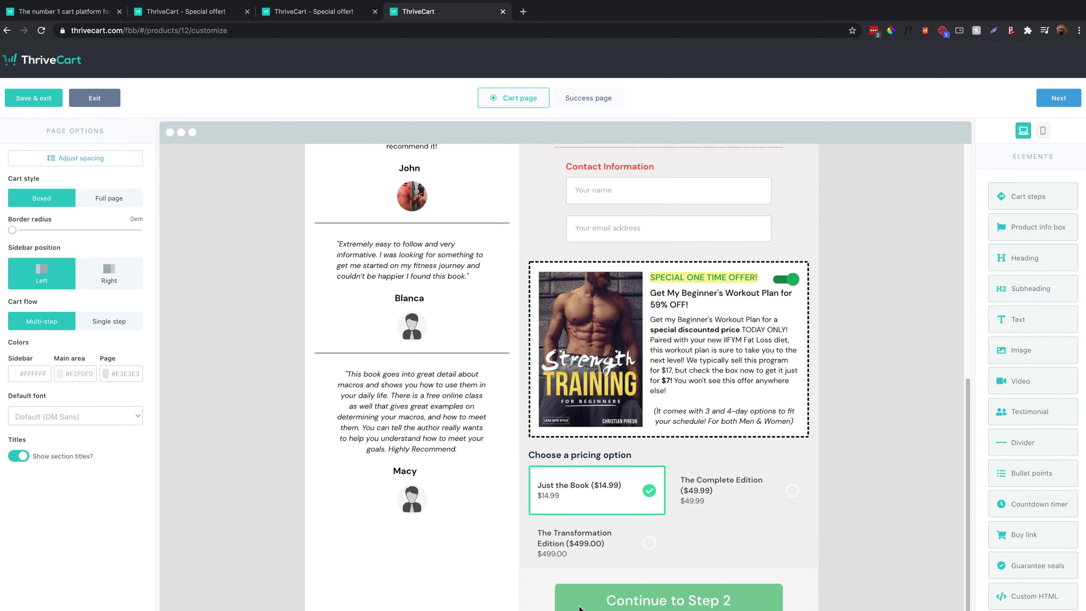
{"action": "left_click", "coordinate": [19, 456]}
{"action": "left_click", "coordinate": [18, 456]}
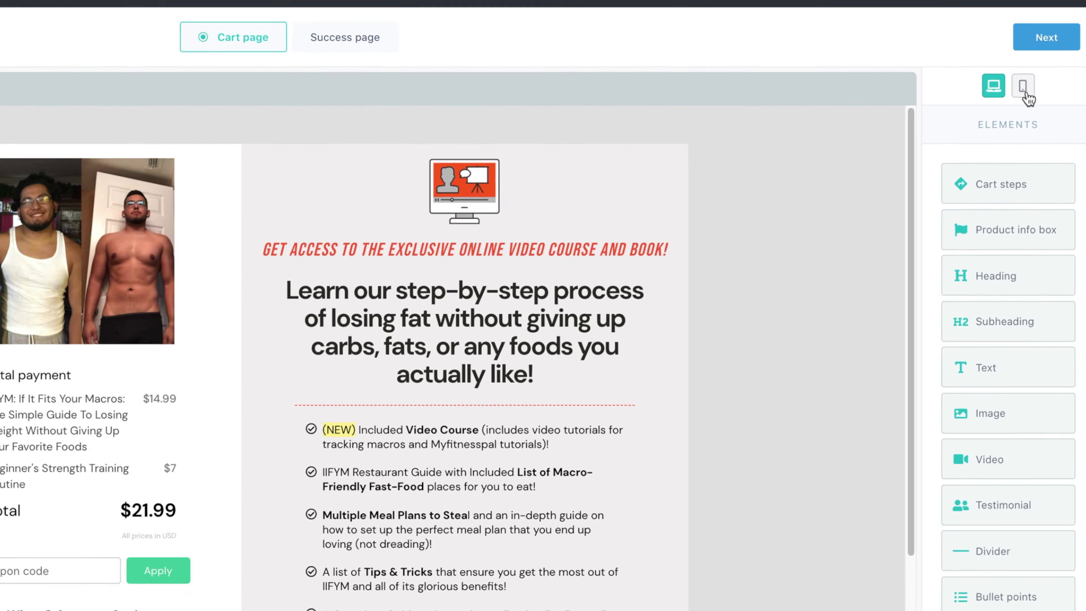
{"action": "left_click", "coordinate": [1012, 63]}
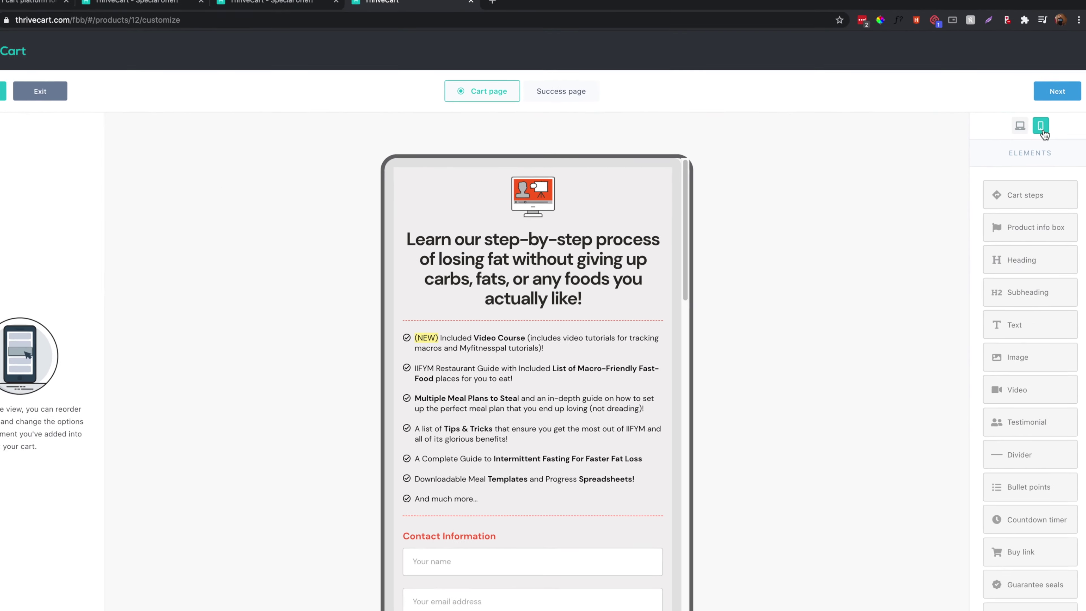
{"action": "scroll", "coordinate": [622, 263], "scroll_direction": "down", "scroll_amount": 15}
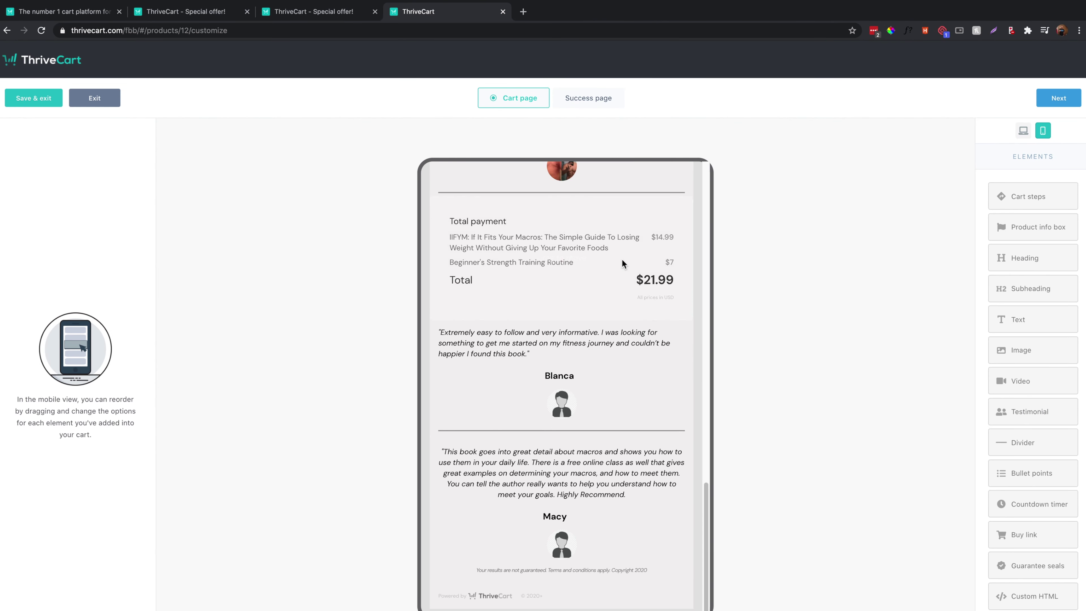
{"action": "scroll", "coordinate": [623, 263], "scroll_direction": "up", "scroll_amount": 15}
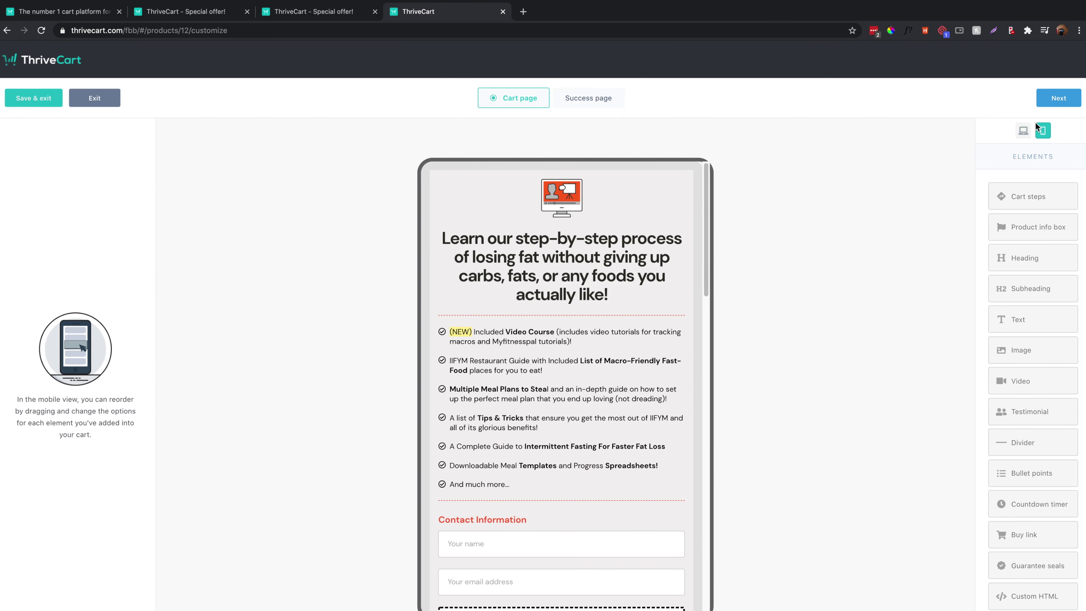
{"action": "left_click", "coordinate": [1023, 136]}
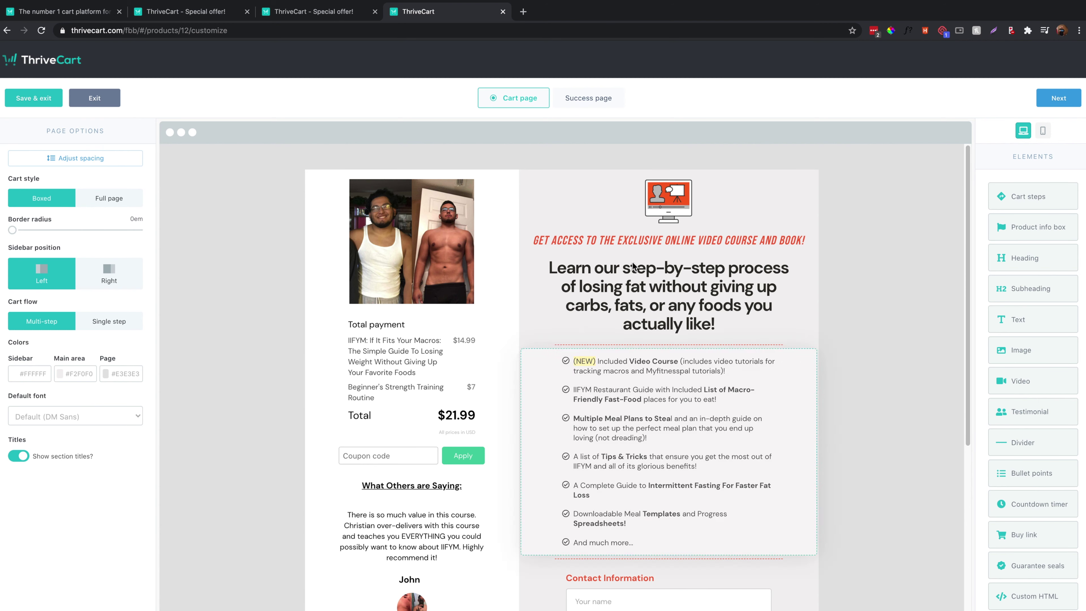
Add an image element above the bullet list showing the IIFYM book cover.
{"action": "scroll", "coordinate": [739, 262], "scroll_direction": "down", "scroll_amount": 10}
{"action": "scroll", "coordinate": [739, 262], "scroll_direction": "up", "scroll_amount": 10}
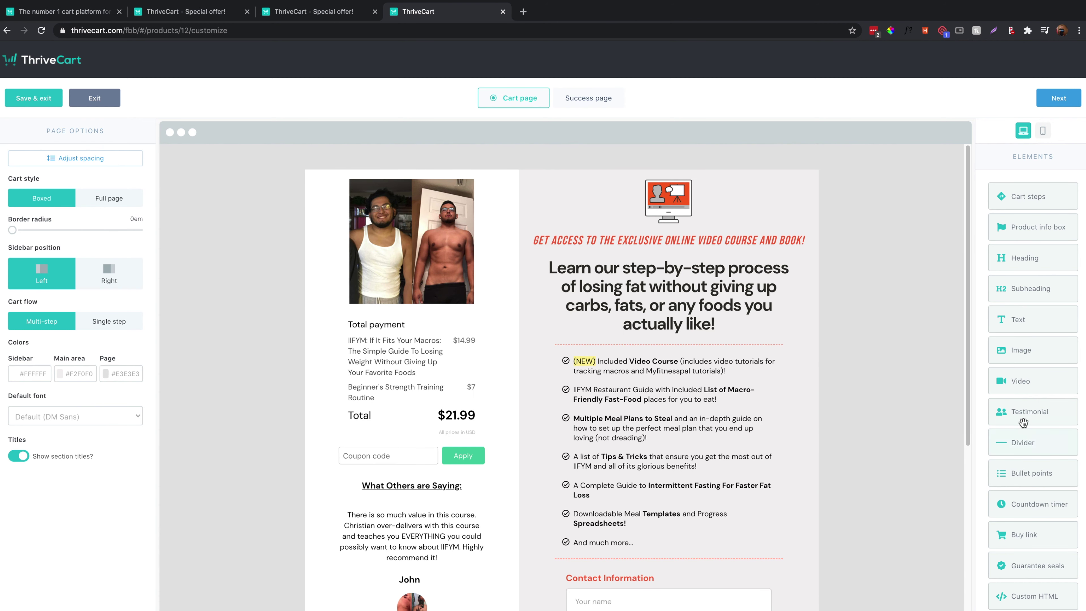
{"action": "left_click_drag", "start_coordinate": [1034, 359], "coordinate": [654, 363]}
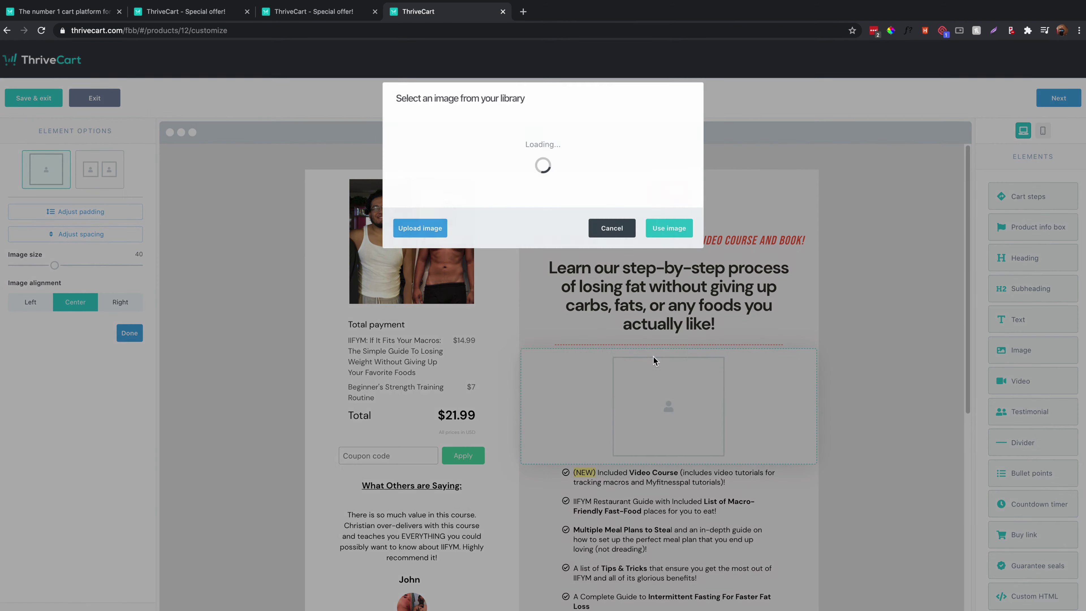
{"action": "left_click", "coordinate": [669, 384]}
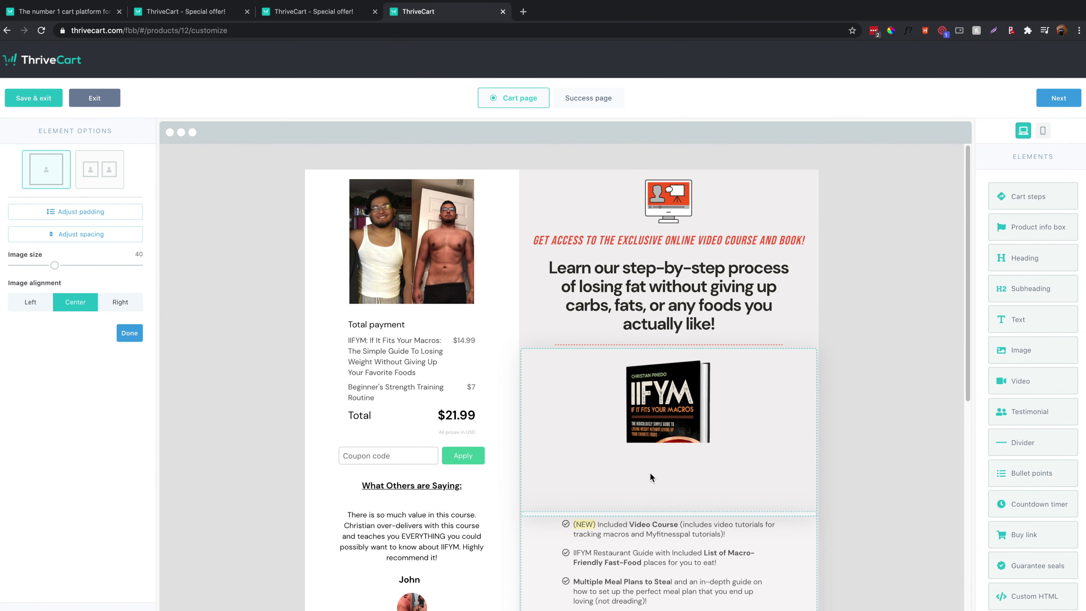
Add top padding, shrink the book image to about 42, center it, then request its deletion.
{"action": "scroll", "coordinate": [512, 482], "scroll_direction": "down", "scroll_amount": 5}
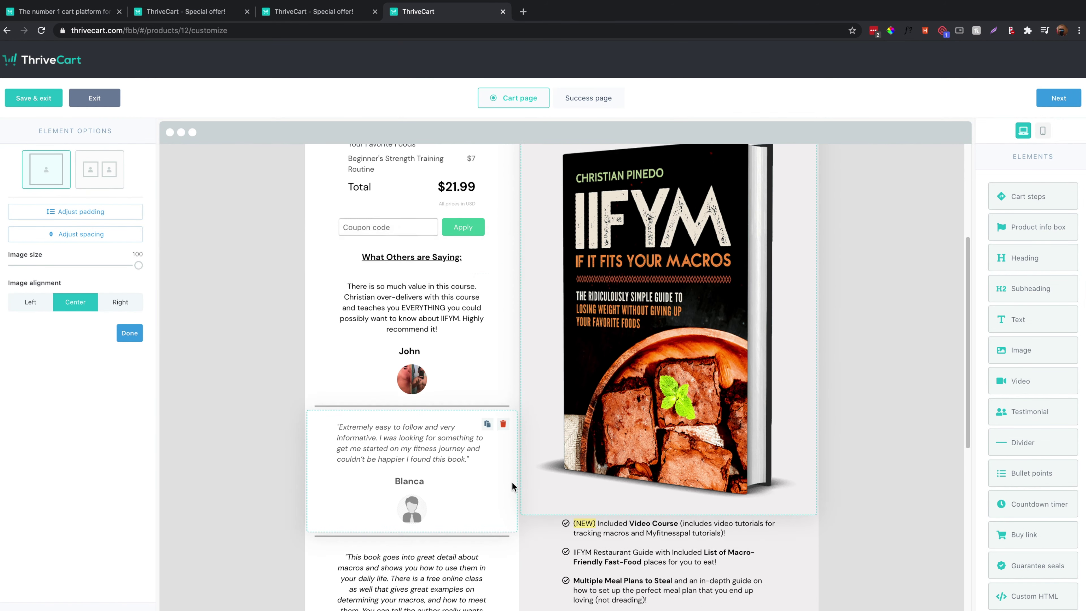
{"action": "scroll", "coordinate": [512, 482], "scroll_direction": "up", "scroll_amount": 1}
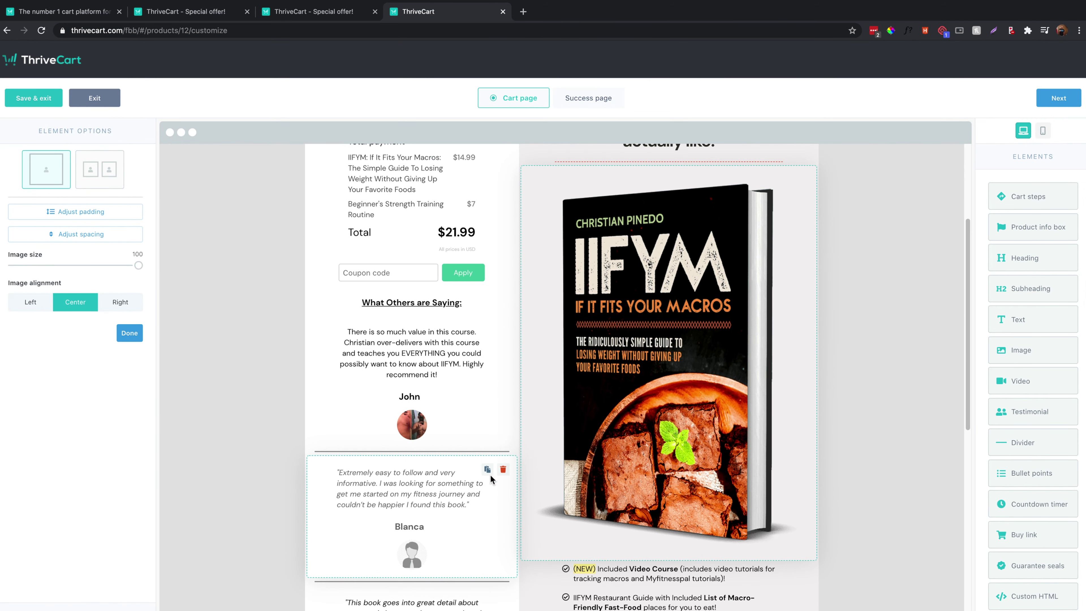
{"action": "left_click", "coordinate": [86, 213]}
{"action": "left_click_drag", "start_coordinate": [15, 206], "coordinate": [102, 225]}
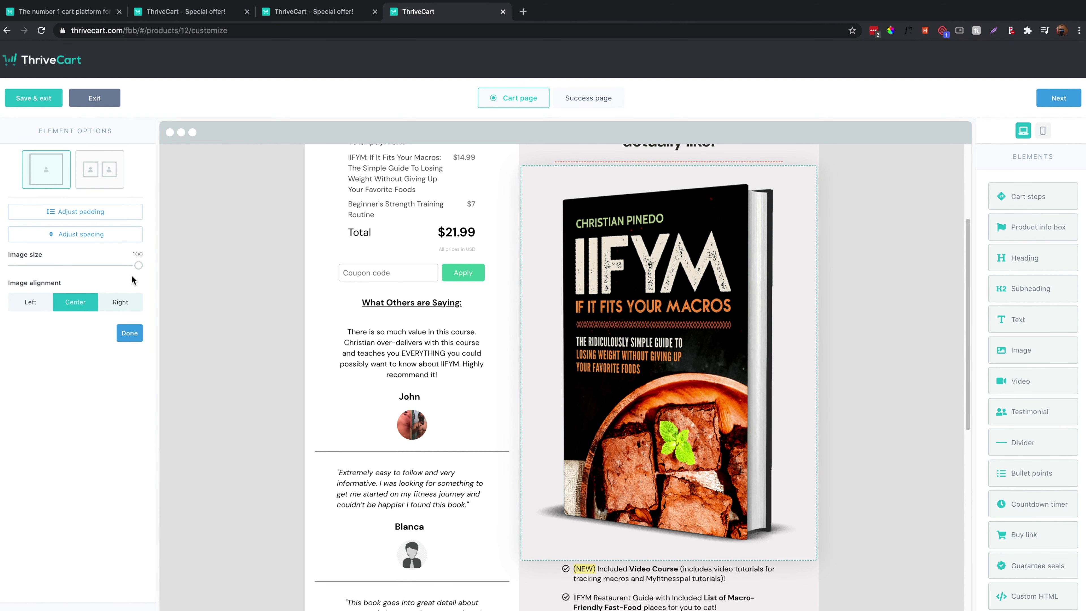
{"action": "left_click_drag", "start_coordinate": [137, 265], "coordinate": [58, 265]}
{"action": "left_click", "coordinate": [115, 304]}
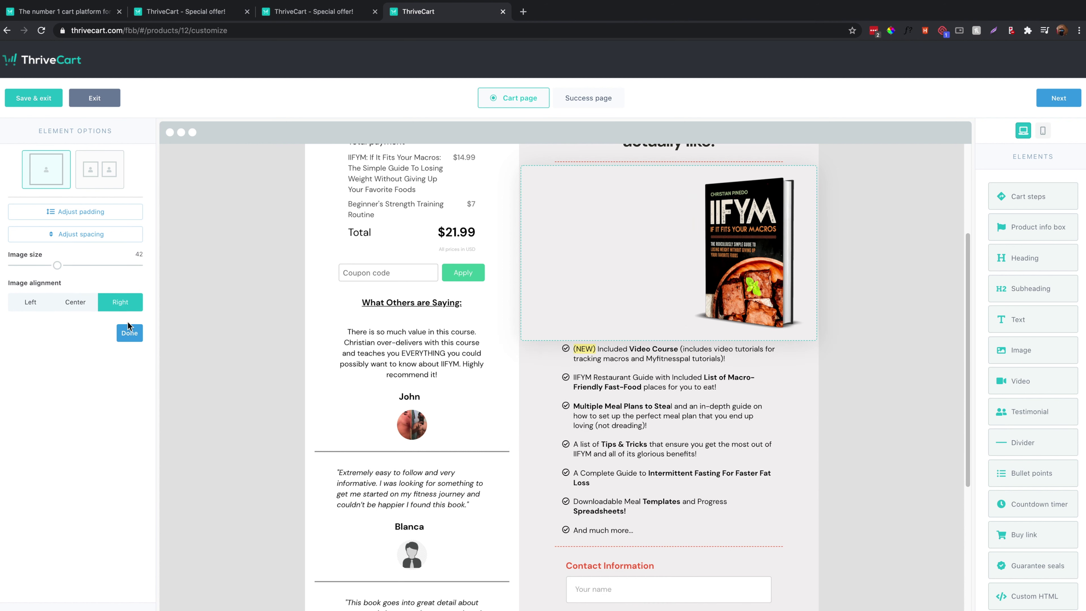
{"action": "left_click", "coordinate": [76, 306]}
{"action": "left_click", "coordinate": [127, 334]}
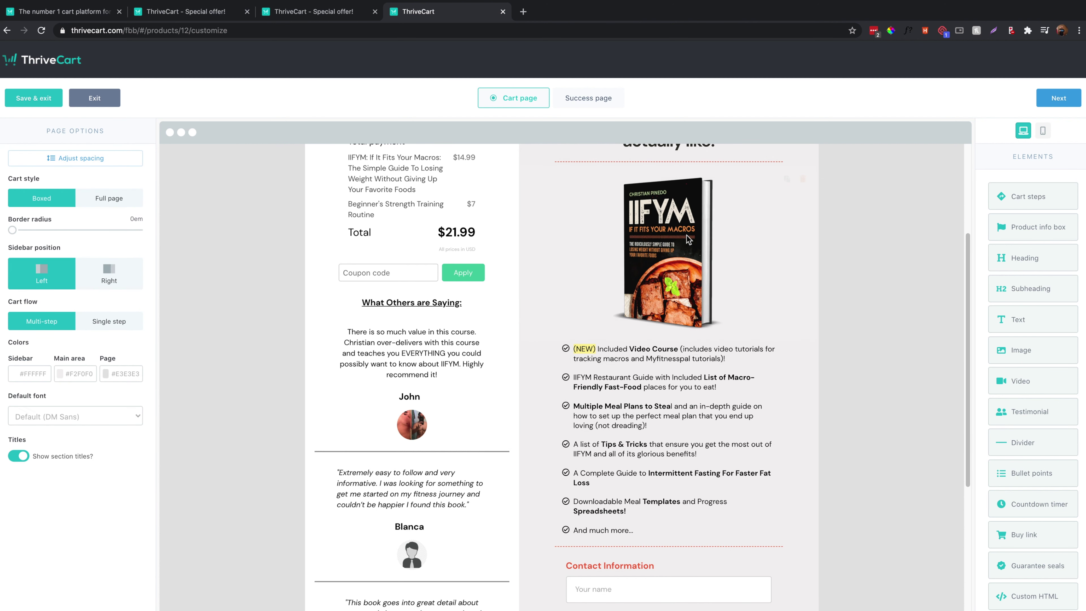
{"action": "left_click", "coordinate": [802, 178]}
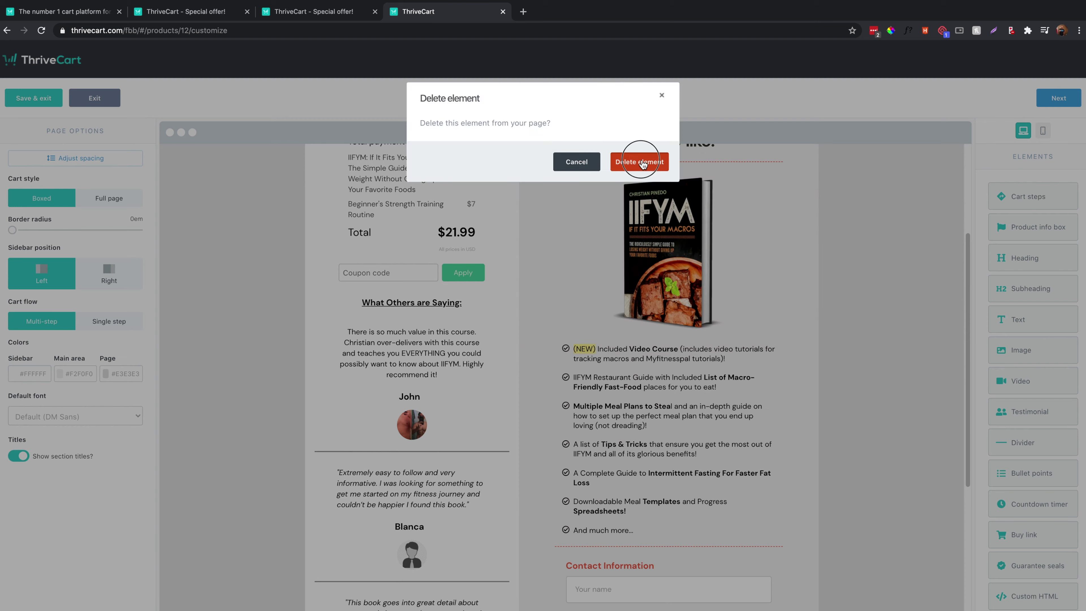
Confirm deleting the book image and add a bullet point and testimonial above Contact Information.
{"action": "left_click", "coordinate": [640, 162]}
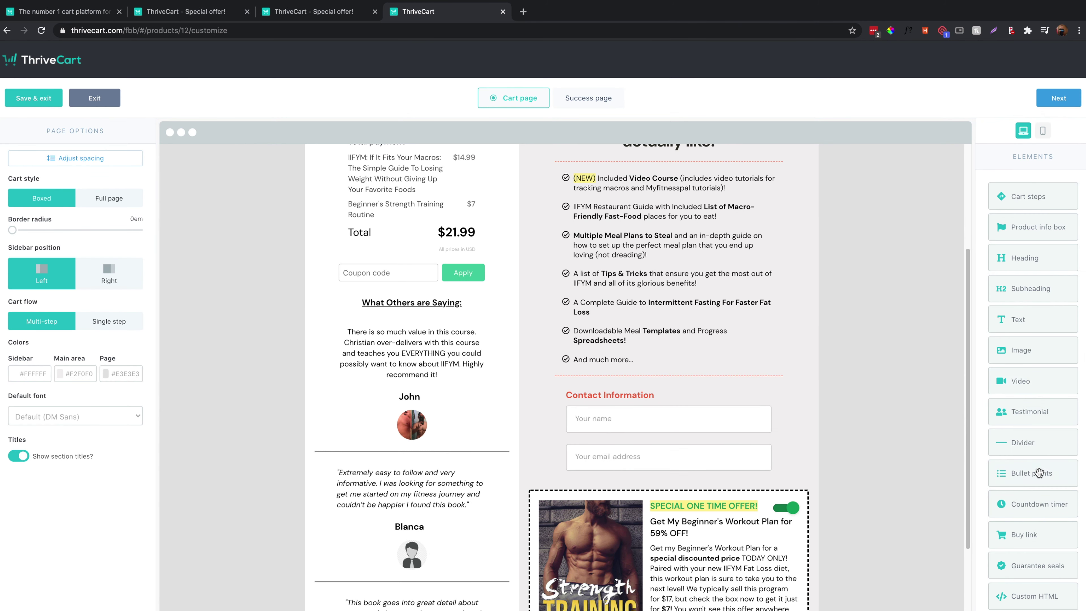
{"action": "left_click_drag", "start_coordinate": [1037, 468], "coordinate": [610, 389]}
{"action": "left_click_drag", "start_coordinate": [1027, 473], "coordinate": [592, 410]}
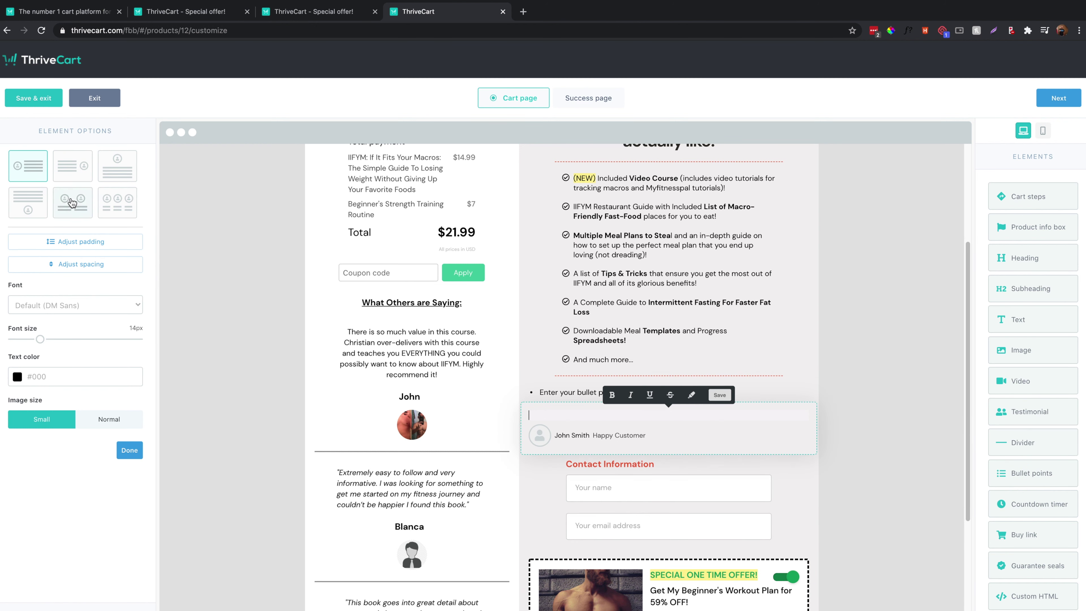
Try testimonial layouts: avatar on right or top, three and two columns, name below.
{"action": "left_click", "coordinate": [85, 182]}
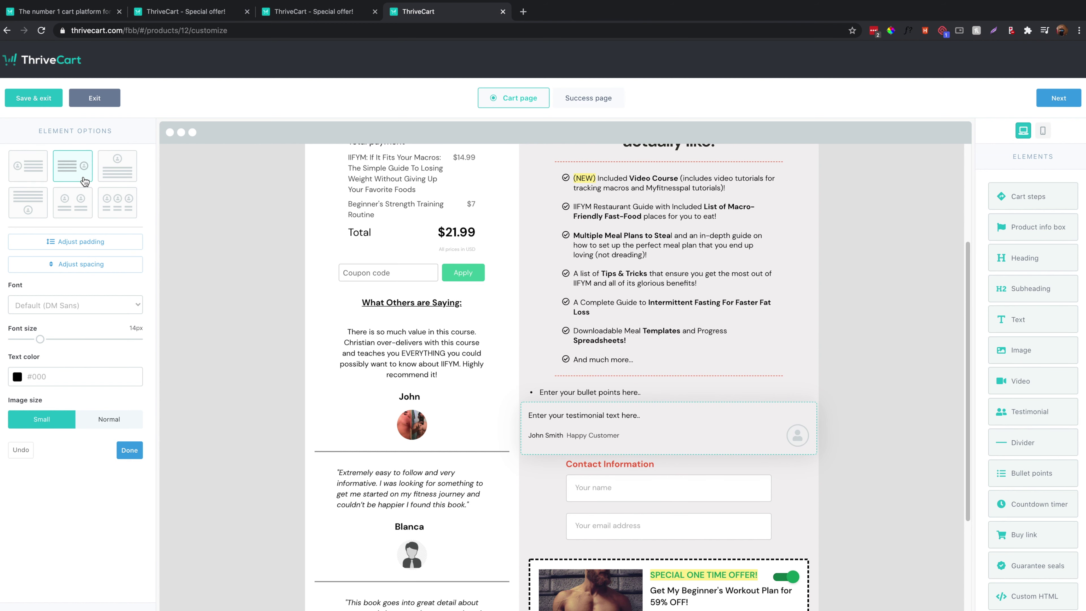
{"action": "left_click", "coordinate": [118, 166]}
{"action": "left_click", "coordinate": [118, 202]}
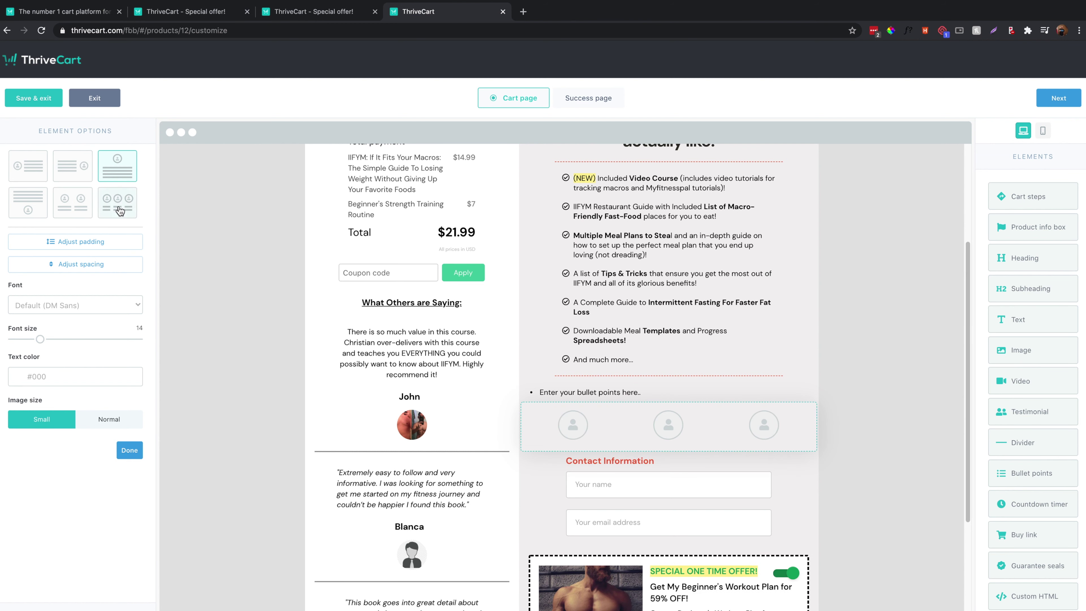
{"action": "left_click", "coordinate": [72, 206]}
{"action": "left_click", "coordinate": [38, 216]}
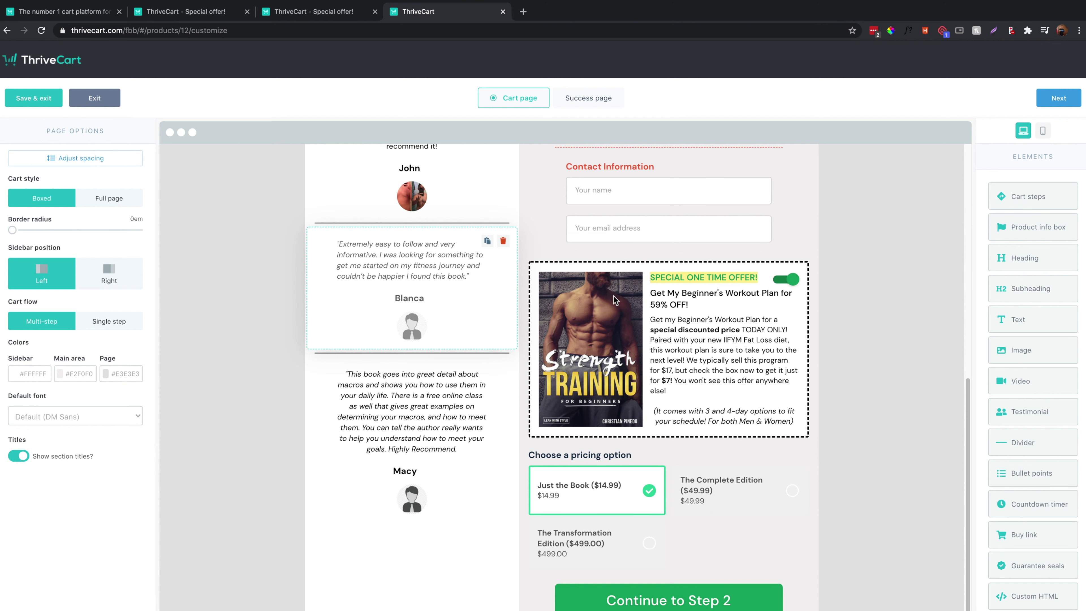
Hide and restore the one-time offer's subheading, body text and book image.
{"action": "left_click", "coordinate": [700, 286]}
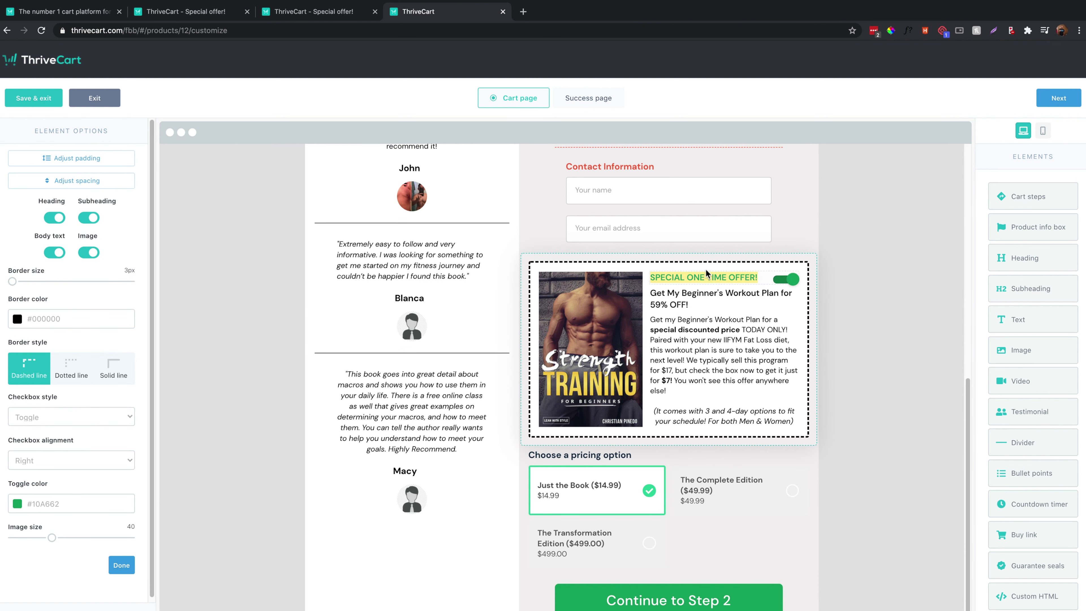
{"action": "left_click", "coordinate": [90, 219]}
{"action": "left_click", "coordinate": [91, 219]}
{"action": "left_click", "coordinate": [60, 253]}
{"action": "left_click", "coordinate": [55, 252]}
{"action": "left_click", "coordinate": [89, 253]}
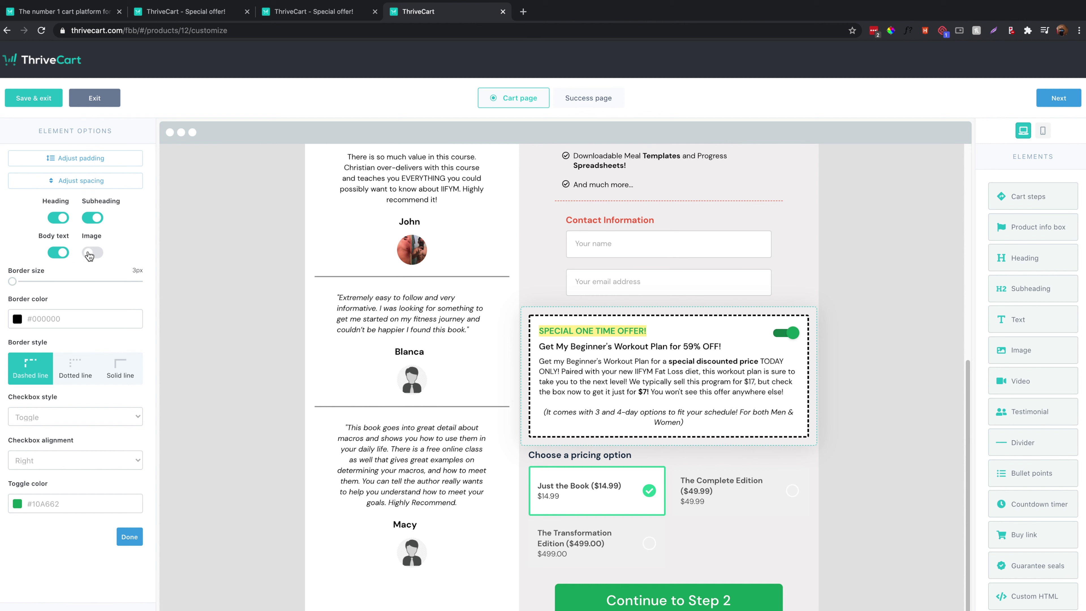
{"action": "left_click", "coordinate": [91, 253]}
Try a 6px border, return it to 3px, and test dotted, solid and dashed border styles.
{"action": "left_click_drag", "start_coordinate": [13, 281], "coordinate": [130, 281]}
{"action": "left_click_drag", "start_coordinate": [23, 292], "coordinate": [1, 291]}
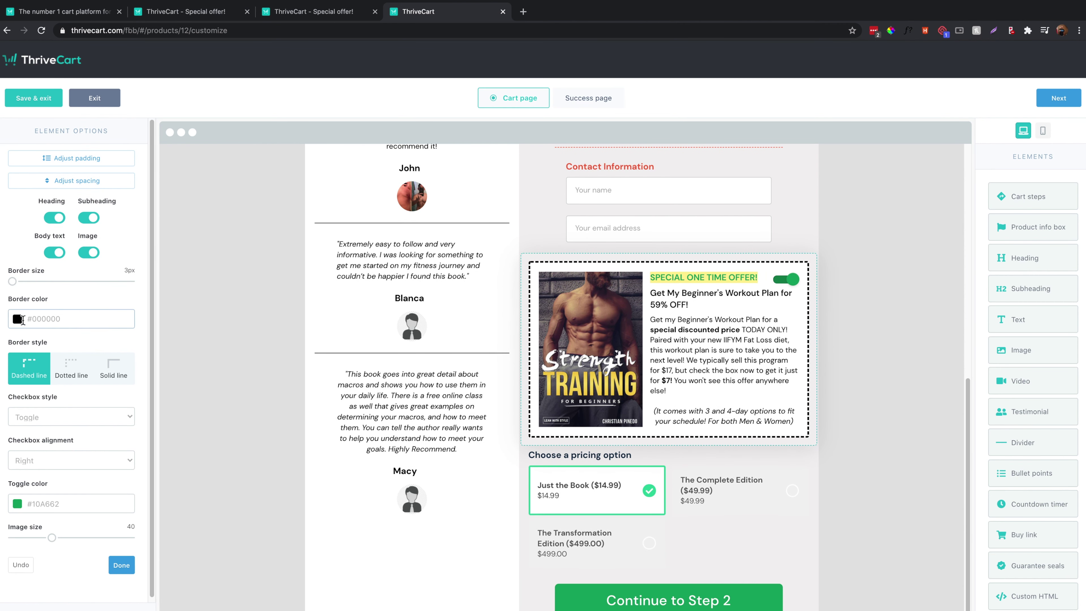
{"action": "left_click", "coordinate": [69, 371]}
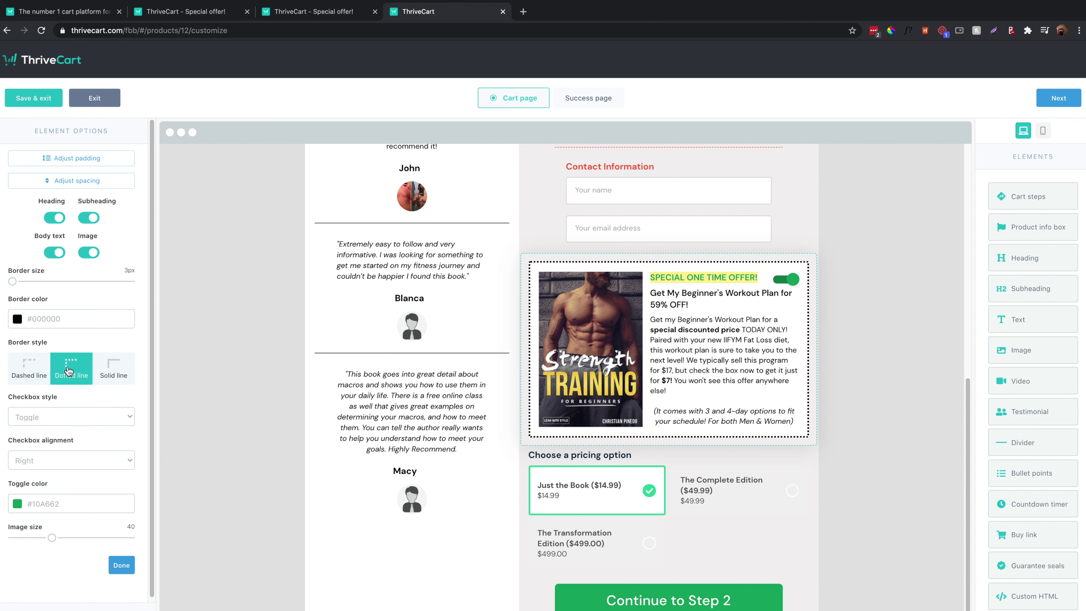
{"action": "left_click", "coordinate": [113, 379]}
{"action": "left_click", "coordinate": [40, 371]}
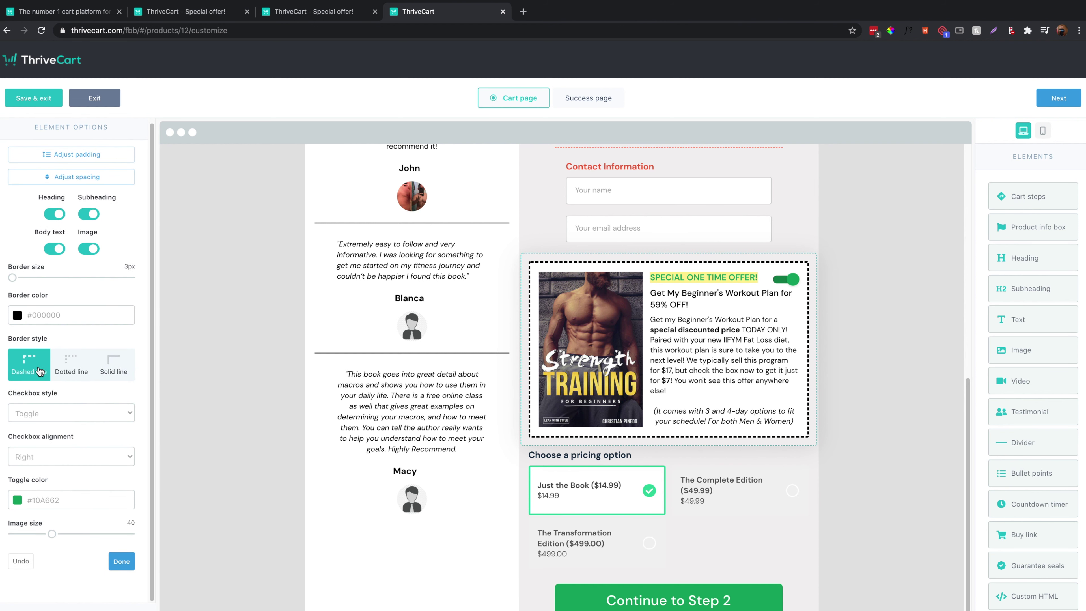
Switch the offer selector to a checkbox, then back to a toggle.
{"action": "left_click", "coordinate": [41, 411]}
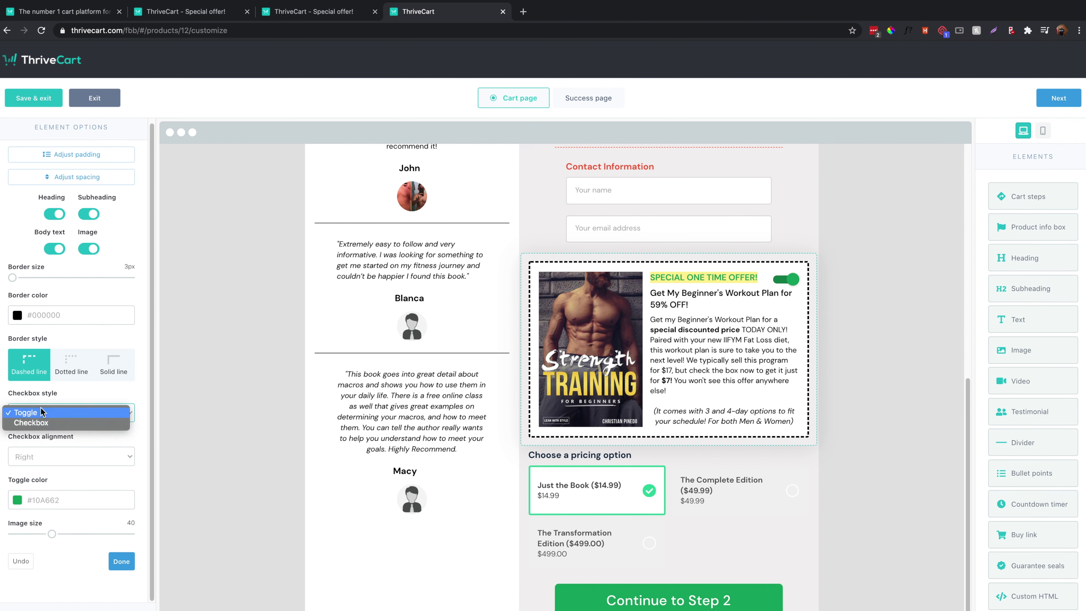
{"action": "left_click", "coordinate": [46, 425]}
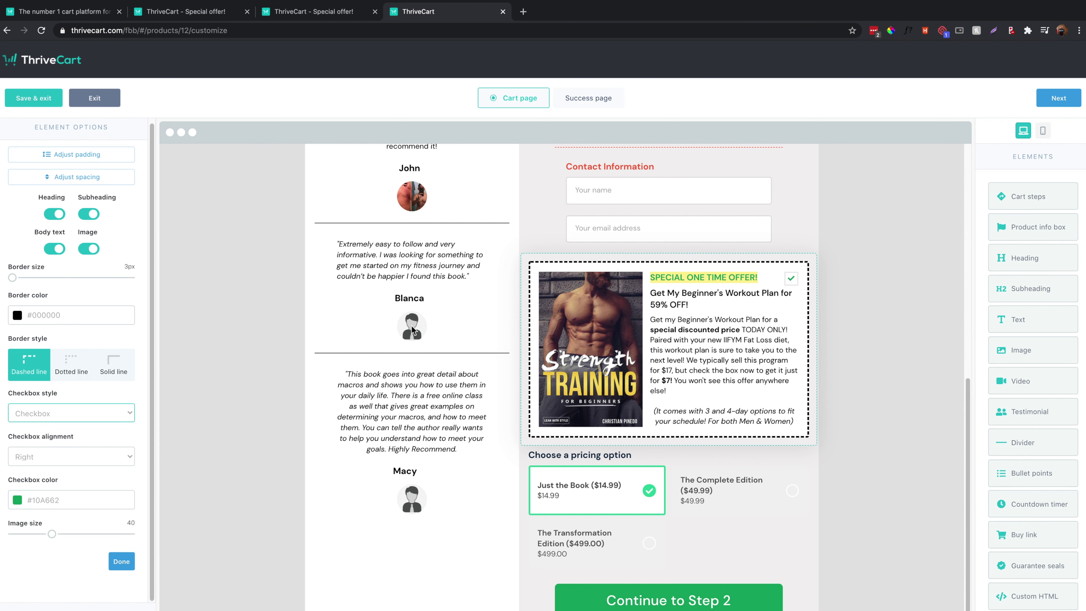
{"action": "left_click", "coordinate": [60, 410]}
{"action": "left_click", "coordinate": [43, 401]}
Set the offer toggle colour to bright green #0FC271.
{"action": "left_click", "coordinate": [17, 499]}
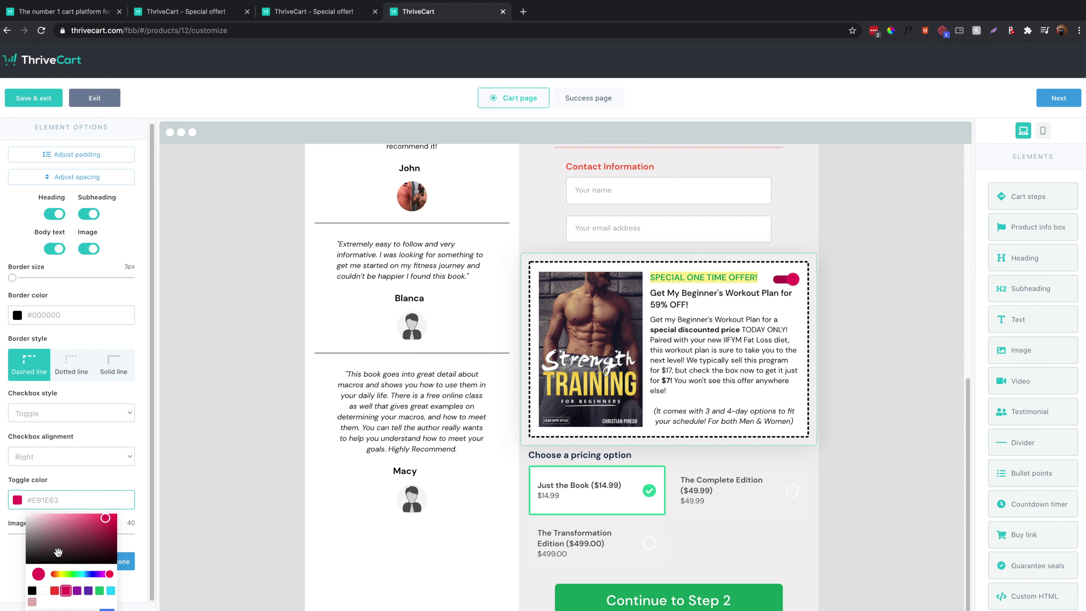
{"action": "left_click_drag", "start_coordinate": [78, 575], "coordinate": [65, 574]}
{"action": "left_click", "coordinate": [99, 541]}
{"action": "left_click", "coordinate": [99, 590]}
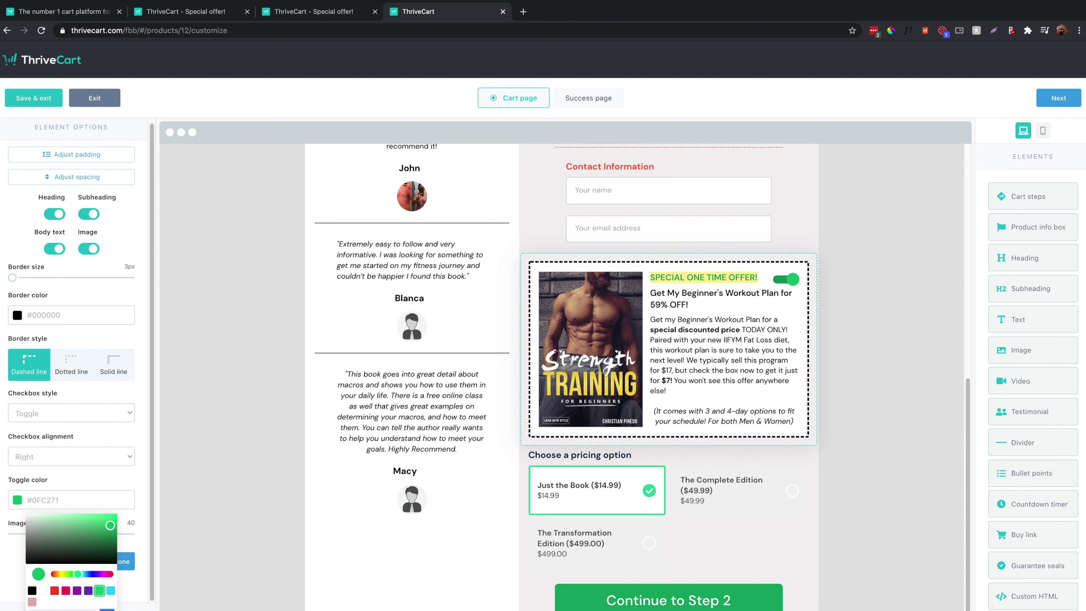
Shrink the offer's book image to 14, then undo to restore its size.
{"action": "left_click_drag", "start_coordinate": [51, 534], "coordinate": [19, 534]}
{"action": "left_click", "coordinate": [20, 561]}
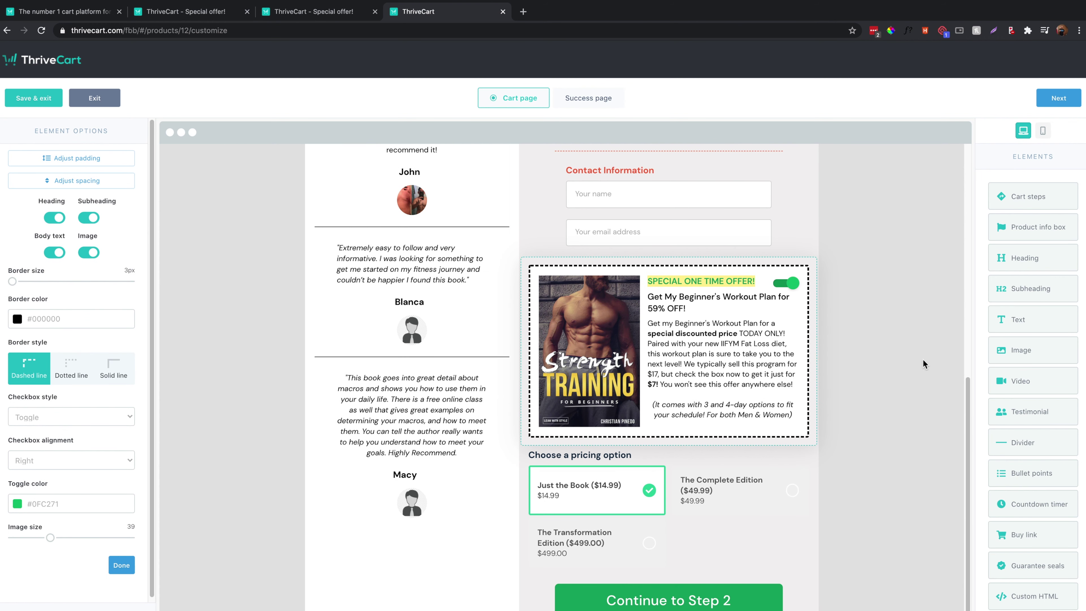
{"action": "left_click", "coordinate": [773, 353]}
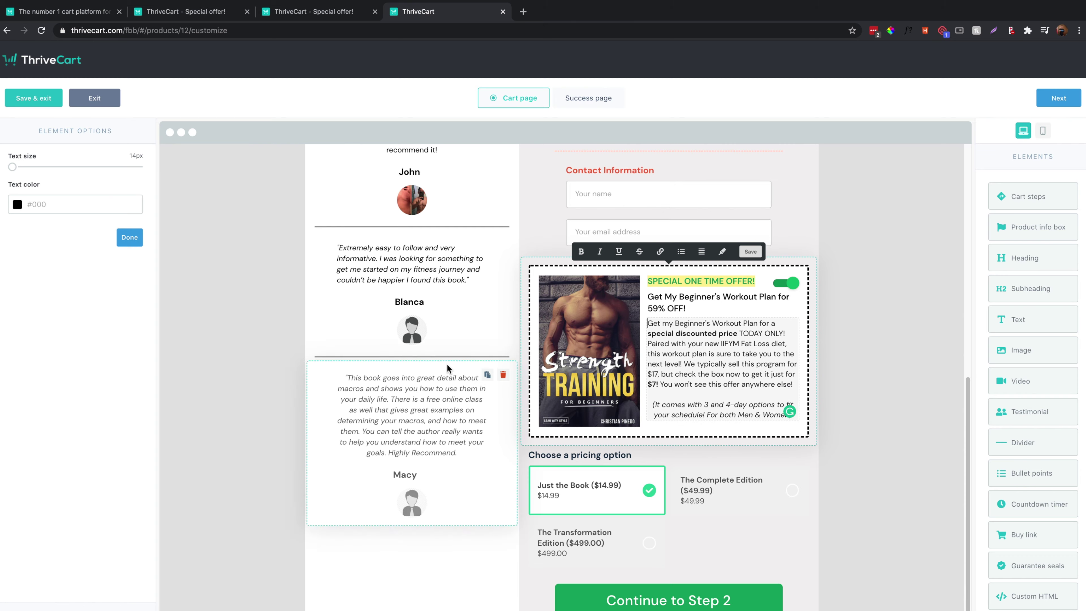
{"action": "scroll", "coordinate": [447, 364], "scroll_direction": "up", "scroll_amount": 10}
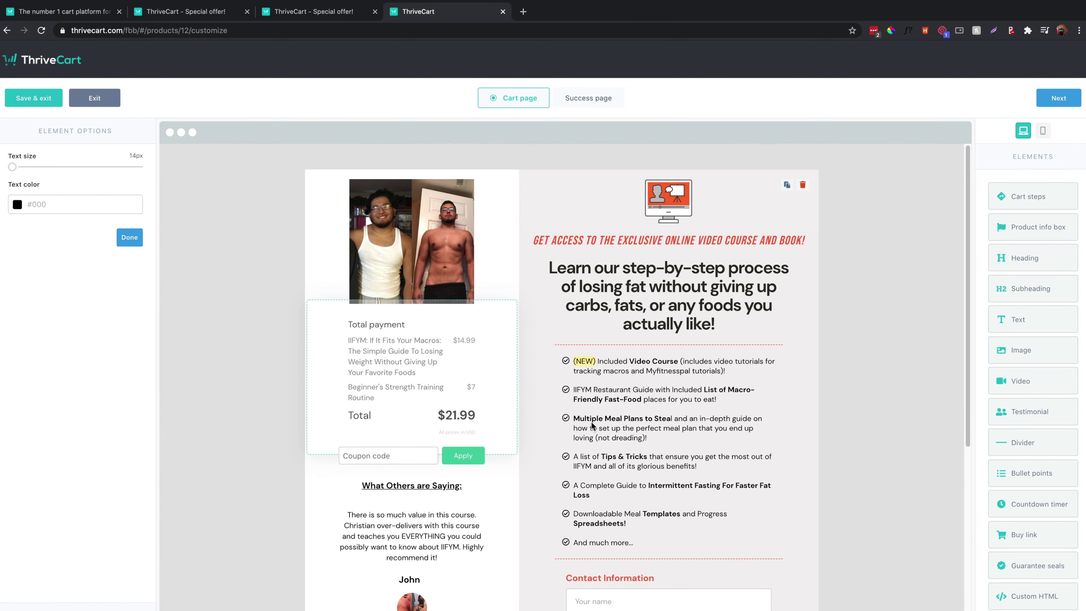
{"action": "left_click", "coordinate": [127, 238]}
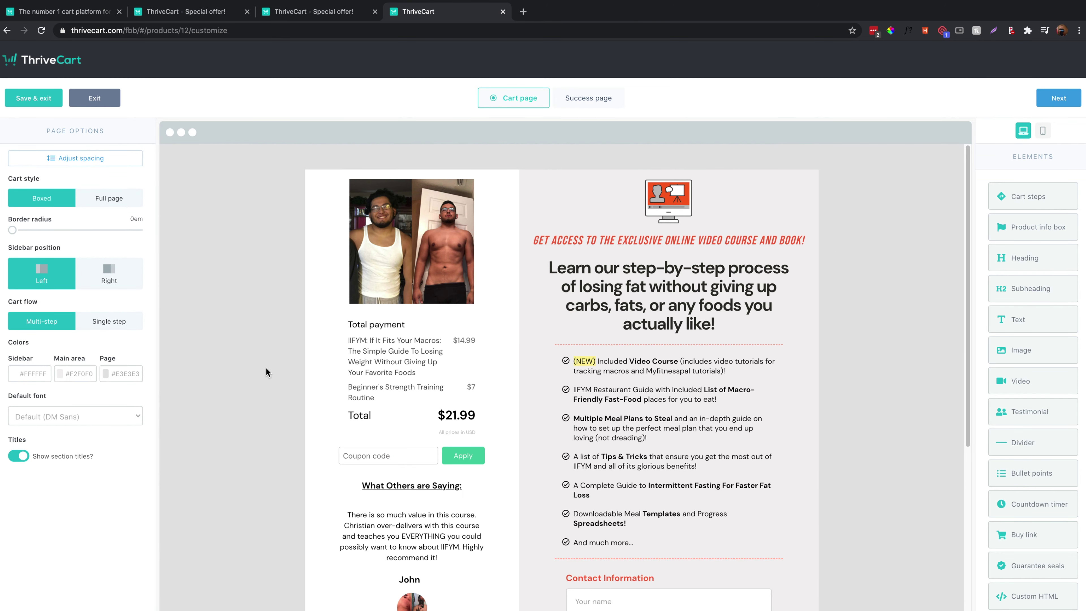
{"action": "scroll", "coordinate": [266, 368], "scroll_direction": "down", "scroll_amount": 10}
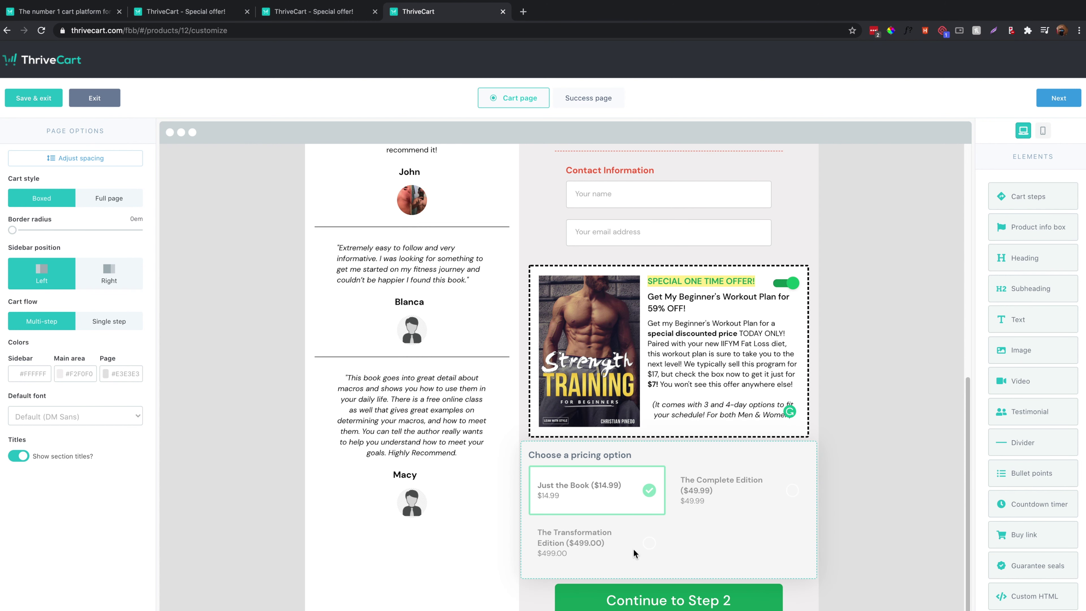
{"action": "left_click", "coordinate": [623, 541]}
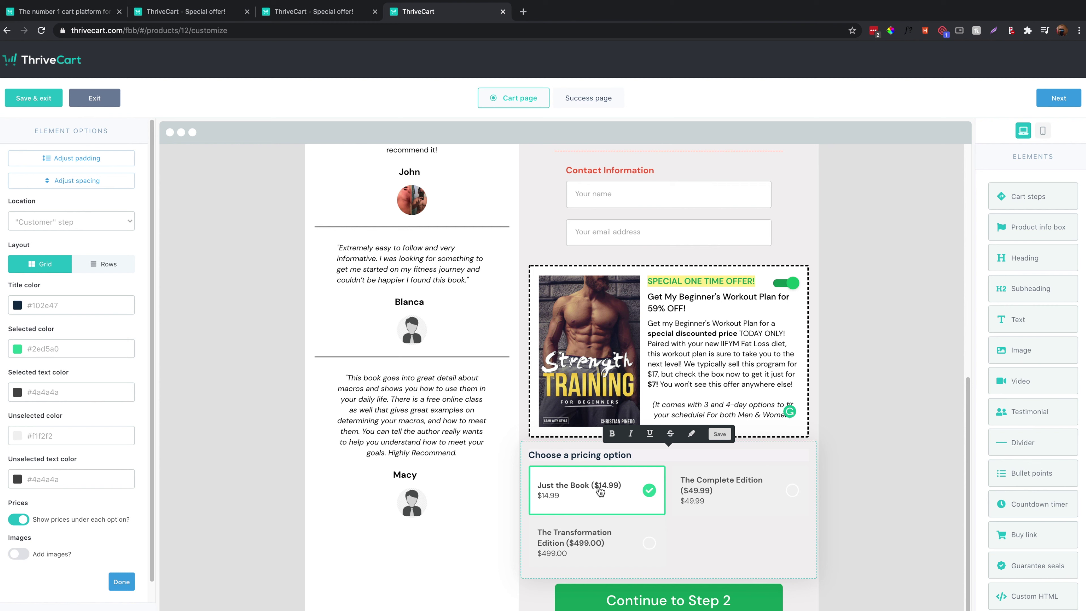
{"action": "left_click", "coordinate": [713, 514]}
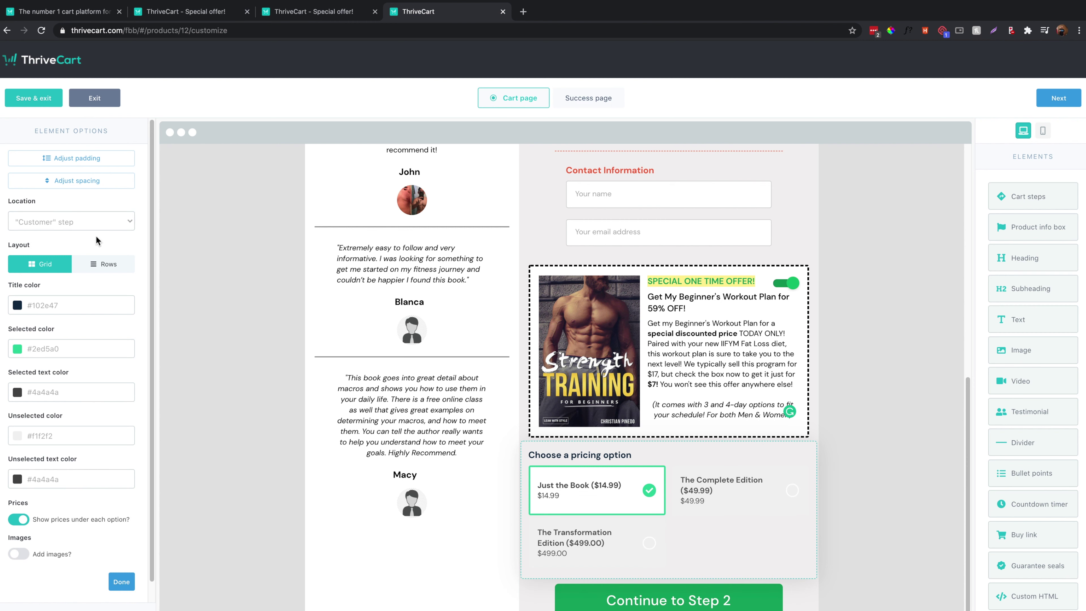
{"action": "left_click", "coordinate": [93, 222]}
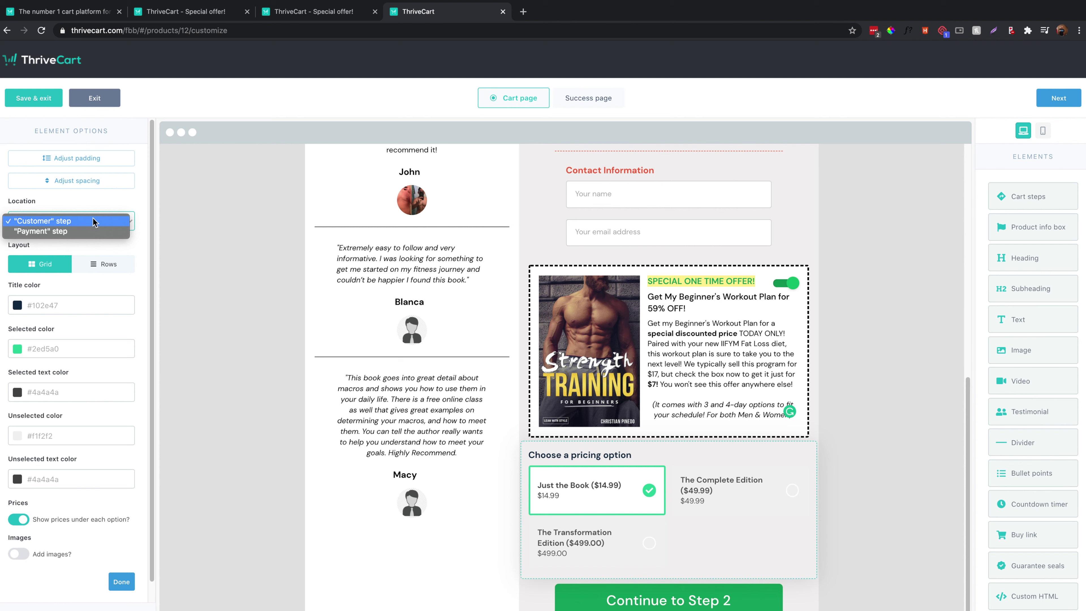
{"action": "left_click", "coordinate": [93, 222]}
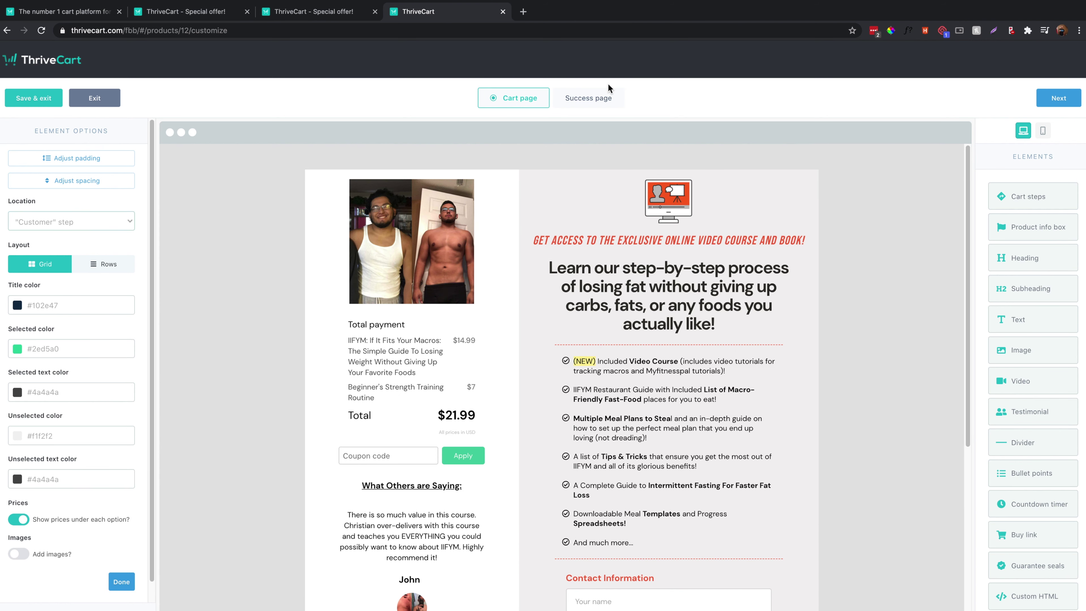
On the success page, add a video at the top and a testimonial below the total.
{"action": "left_click", "coordinate": [602, 102]}
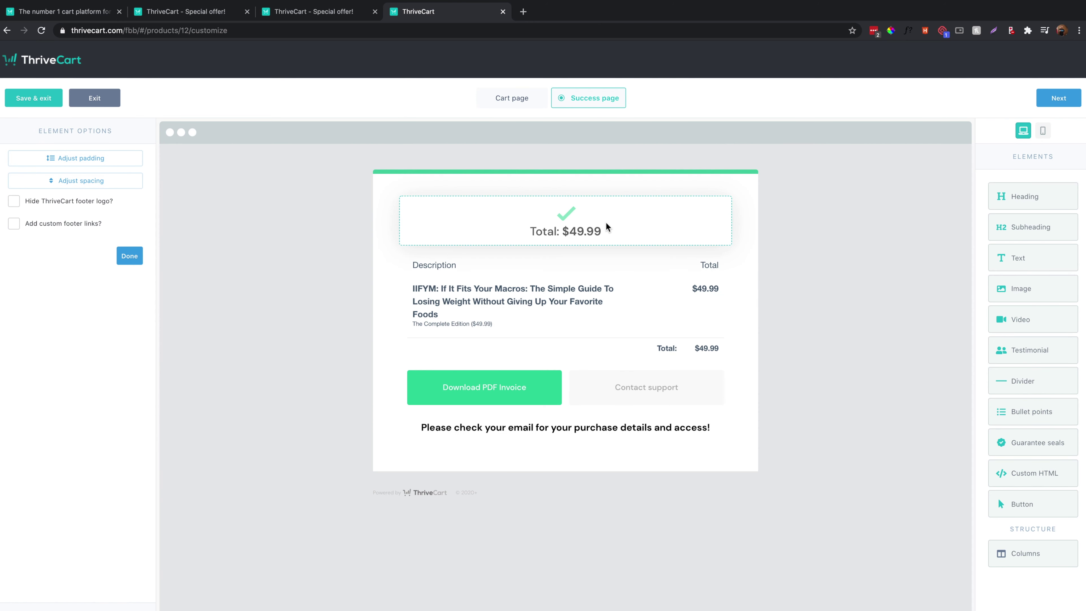
{"action": "left_click_drag", "start_coordinate": [1011, 319], "coordinate": [577, 216]}
{"action": "left_click_drag", "start_coordinate": [1034, 355], "coordinate": [537, 378]}
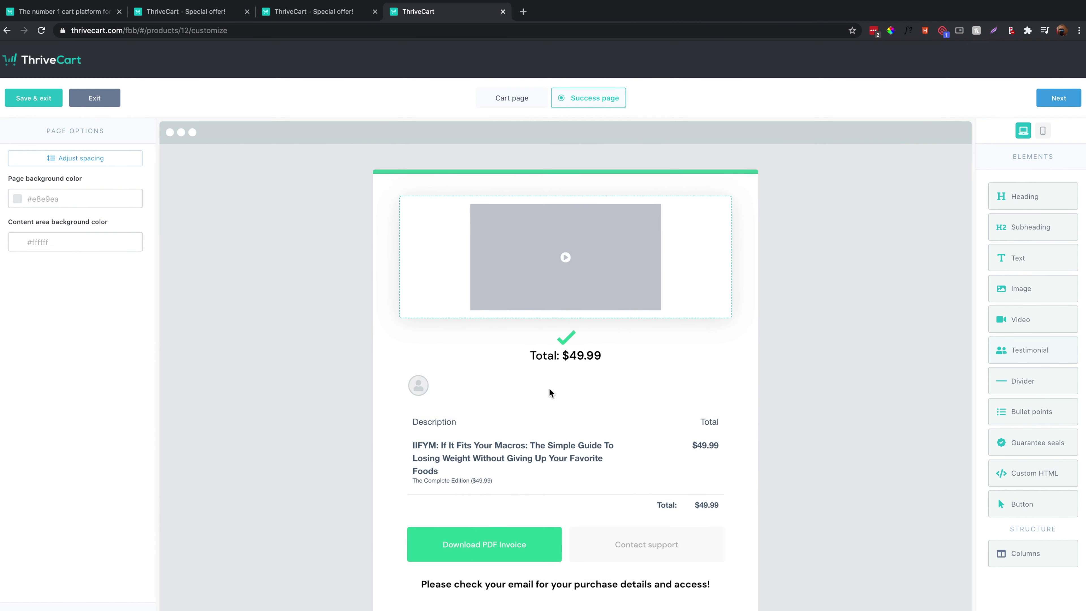
{"action": "left_click", "coordinate": [524, 381]}
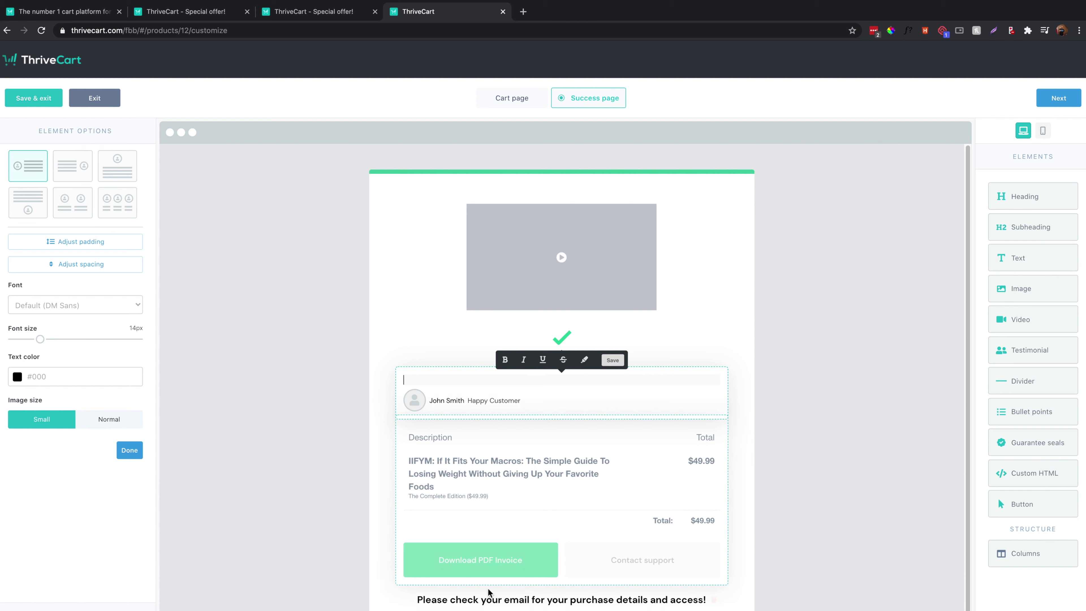
Inspect the Contact support button and the check-your-email message, then go to checkout tracking.
{"action": "left_click", "coordinate": [543, 563]}
{"action": "left_click", "coordinate": [638, 582]}
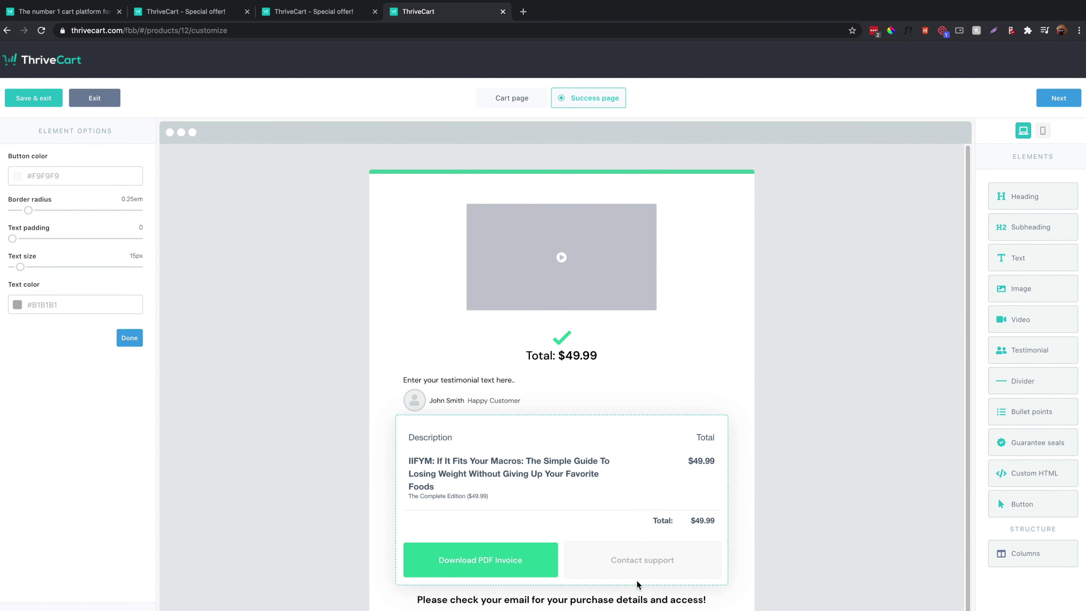
{"action": "left_click", "coordinate": [620, 599]}
{"action": "triple_click", "coordinate": [619, 601]}
{"action": "left_click", "coordinate": [619, 600]}
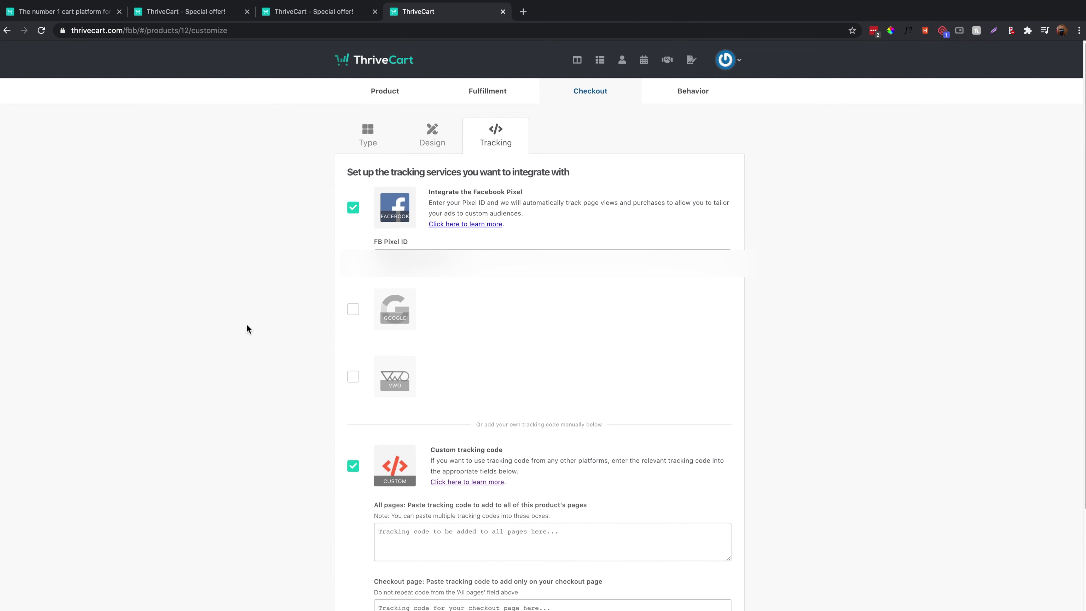
Review the Facebook Pixel and custom tracking settings, then open the Behavior rules page.
{"action": "scroll", "coordinate": [431, 454], "scroll_direction": "down", "scroll_amount": 5}
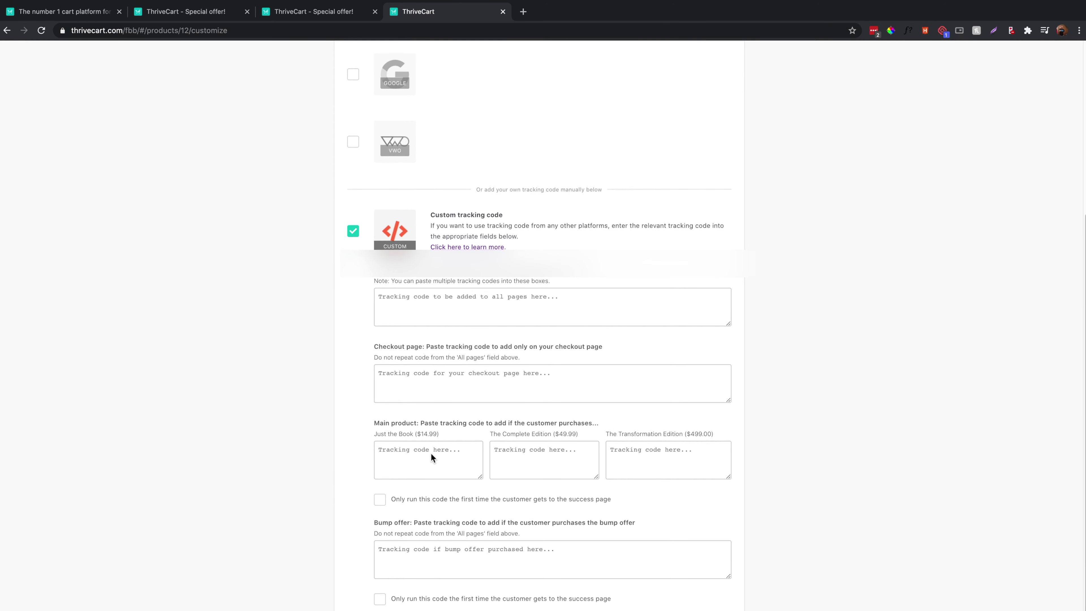
{"action": "scroll", "coordinate": [431, 454], "scroll_direction": "up", "scroll_amount": 3}
{"action": "scroll", "coordinate": [431, 454], "scroll_direction": "up", "scroll_amount": 2}
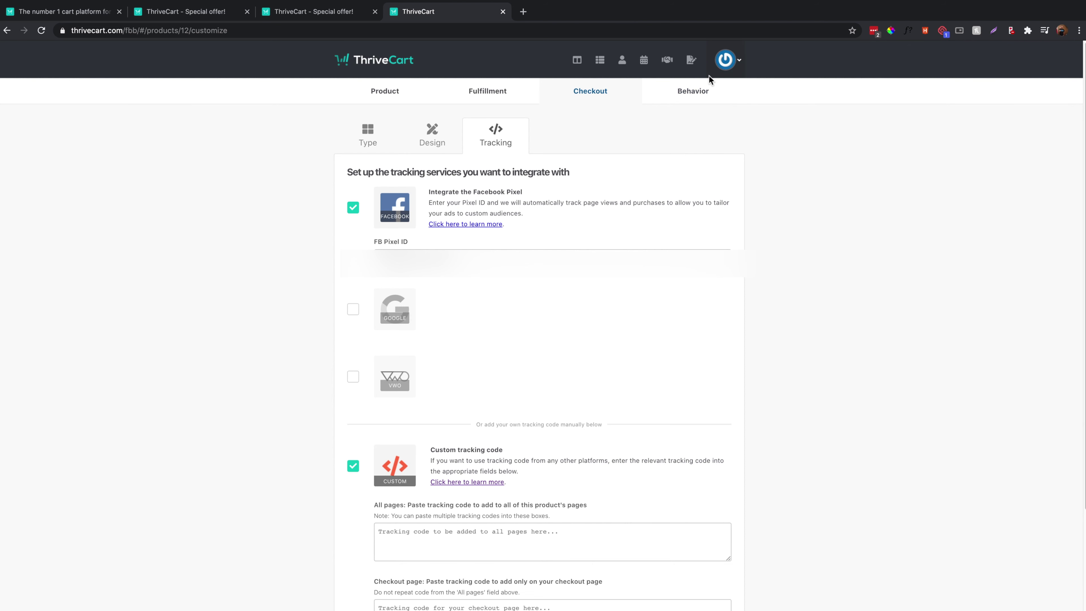
{"action": "left_click", "coordinate": [694, 91]}
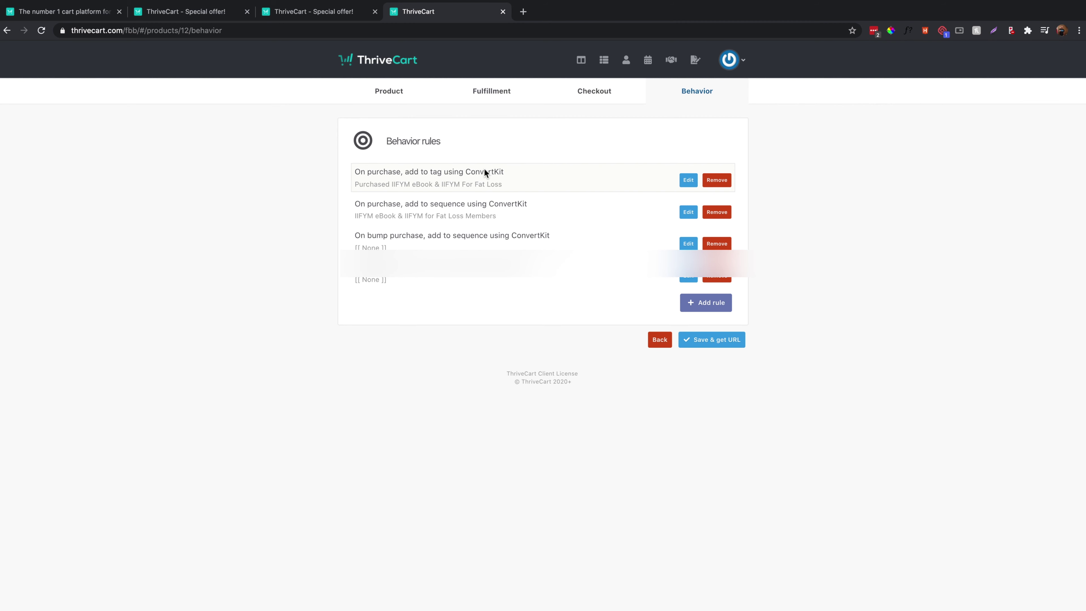
Start a new behavior rule and show its list of 'When' trigger events.
{"action": "left_click", "coordinate": [707, 303]}
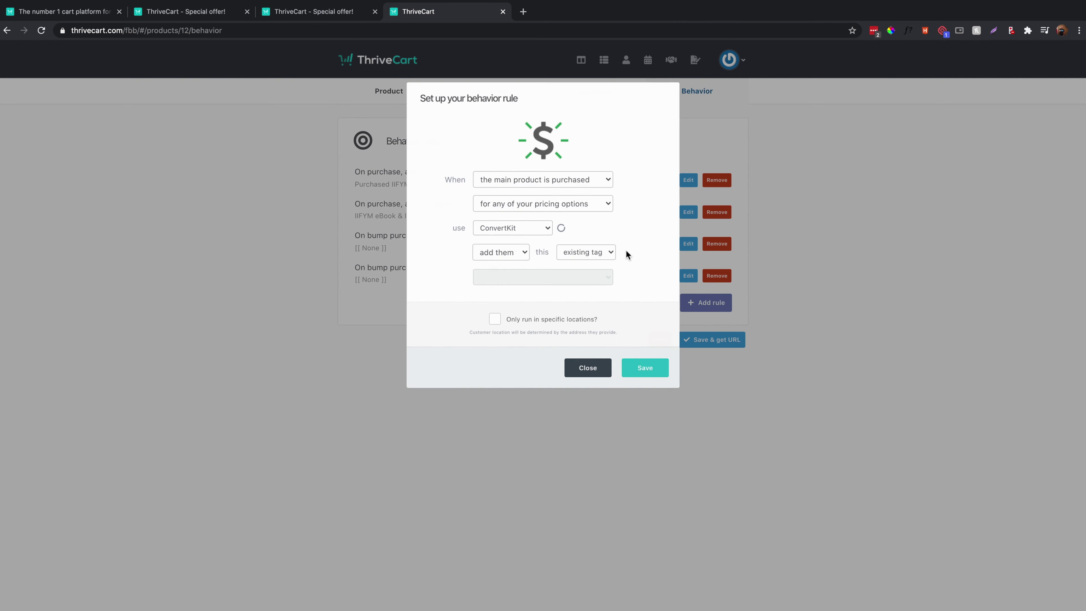
{"action": "left_click", "coordinate": [550, 182]}
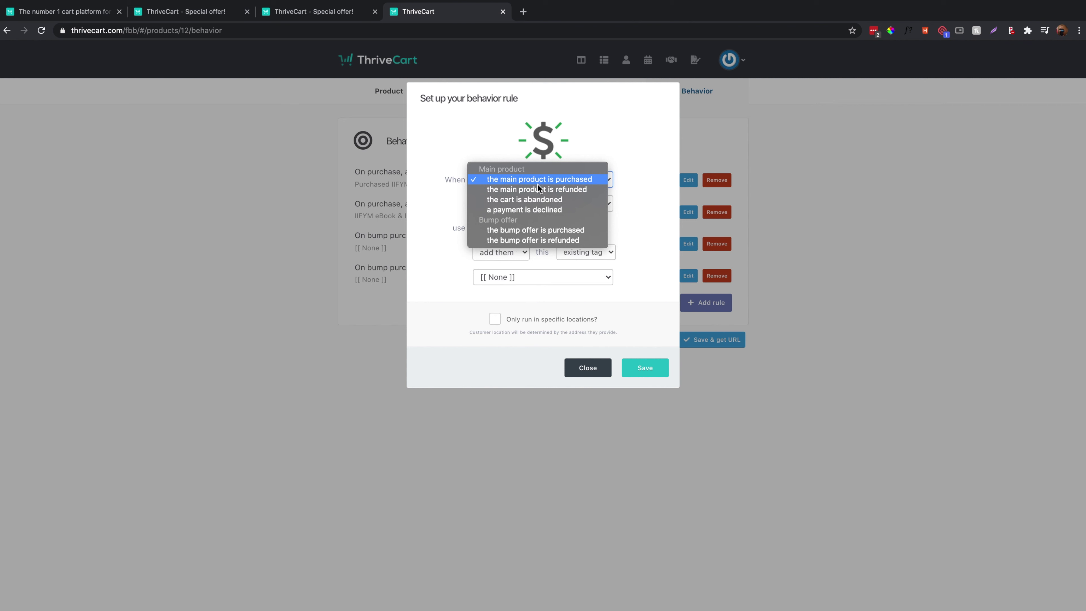
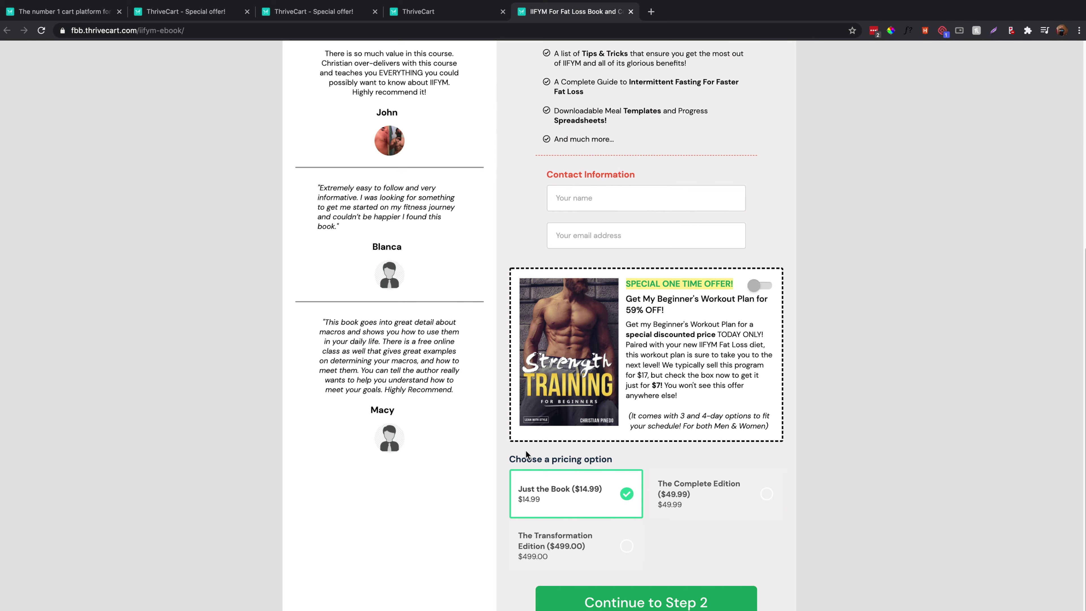
Toggle the workout plan one-time offer on, off, and back on at checkout.
{"action": "scroll", "coordinate": [449, 432], "scroll_direction": "down", "scroll_amount": 7}
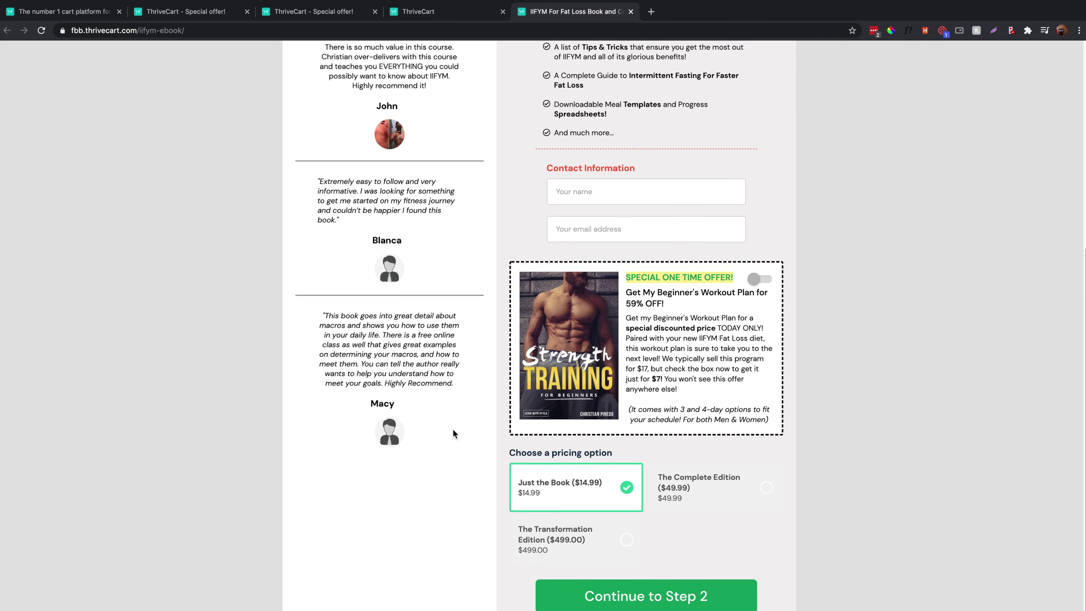
{"action": "left_click", "coordinate": [759, 288]}
{"action": "left_click", "coordinate": [759, 287]}
{"action": "left_click", "coordinate": [759, 287]}
{"action": "scroll", "coordinate": [546, 221], "scroll_direction": "up", "scroll_amount": 4}
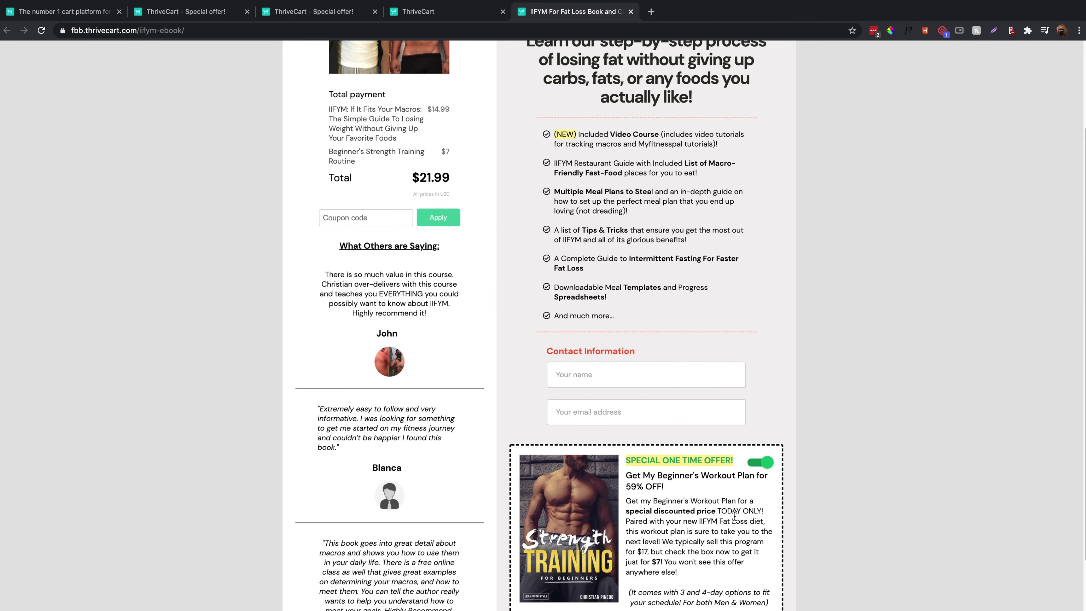
Pick The Complete Edition, then The Transformation Edition, check the total, and close the checkout.
{"action": "scroll", "coordinate": [734, 482], "scroll_direction": "down", "scroll_amount": 4}
{"action": "left_click", "coordinate": [691, 498]}
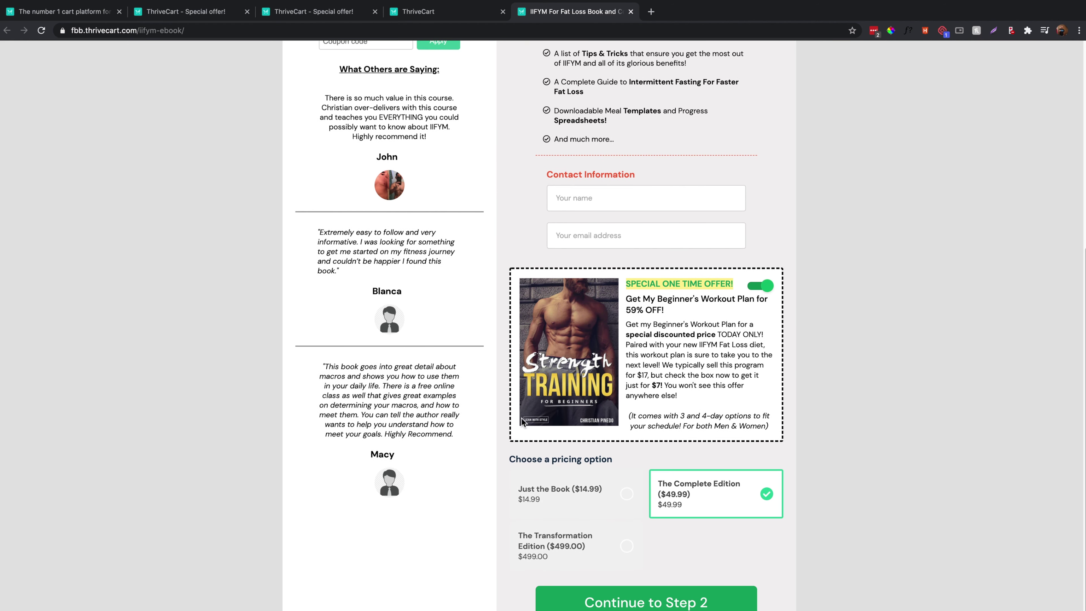
{"action": "scroll", "coordinate": [522, 423], "scroll_direction": "up", "scroll_amount": 2}
{"action": "left_click", "coordinate": [574, 608]}
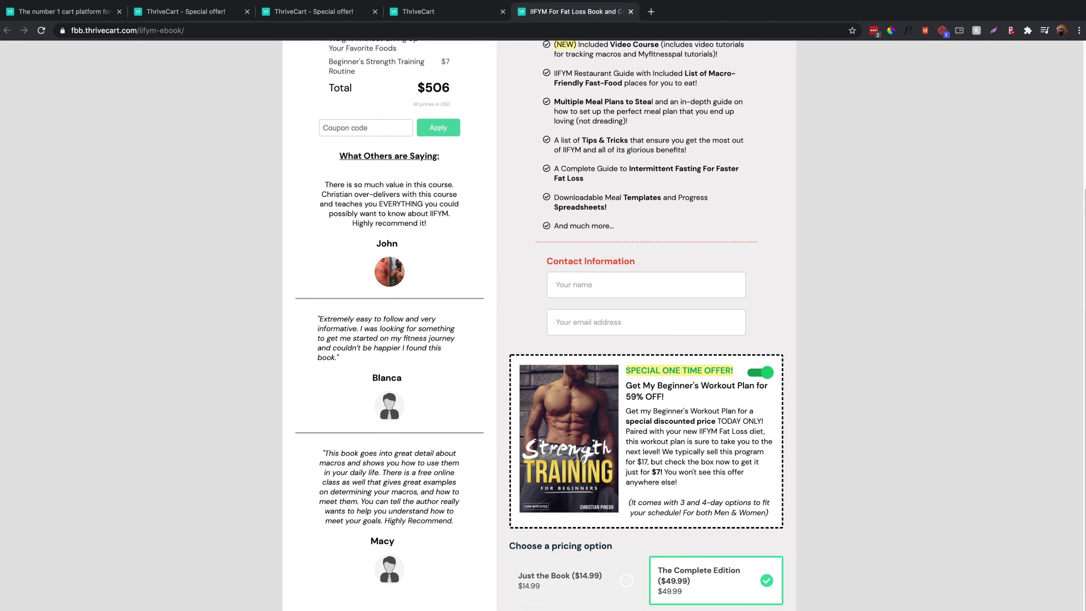
{"action": "key", "text": "super+w"}
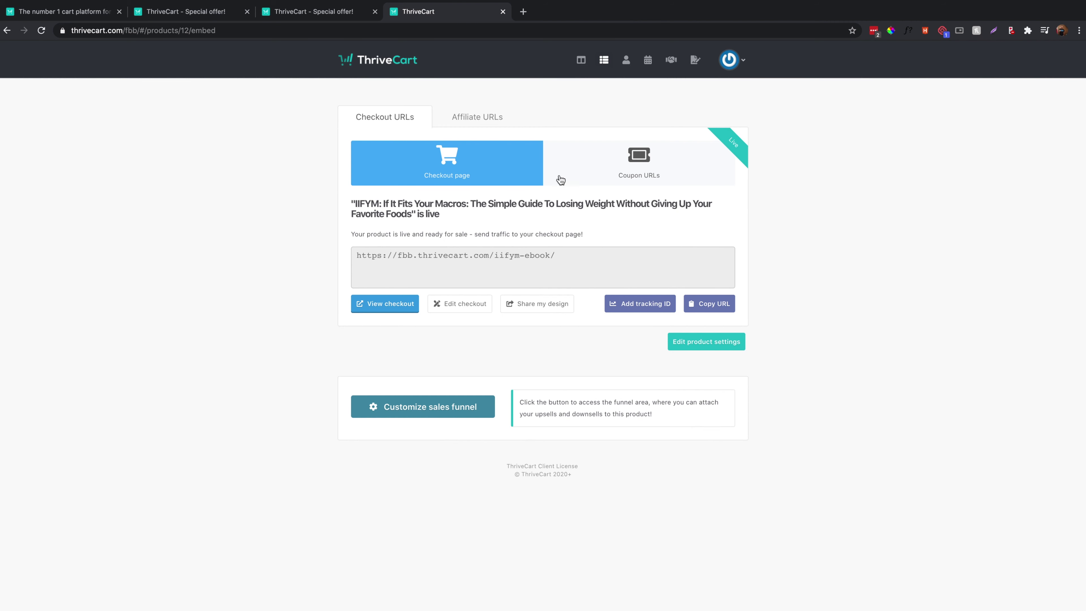
Clone the IIFYM product with checkout URL iifym-test and save it.
{"action": "left_click", "coordinate": [605, 64]}
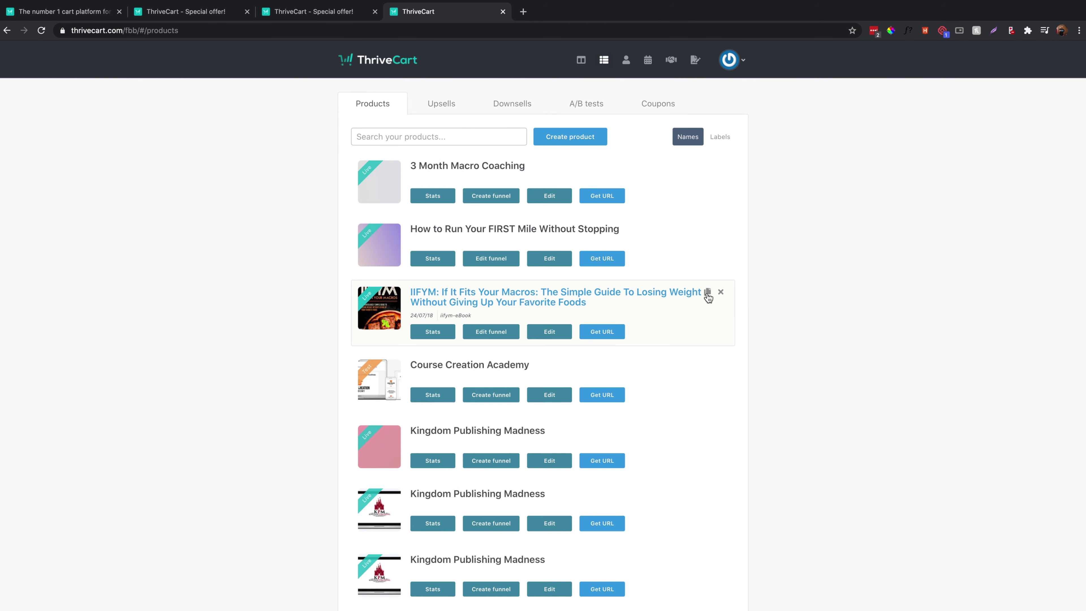
{"action": "left_click", "coordinate": [708, 293]}
{"action": "left_click", "coordinate": [642, 182]}
{"action": "type", "text": "i"}
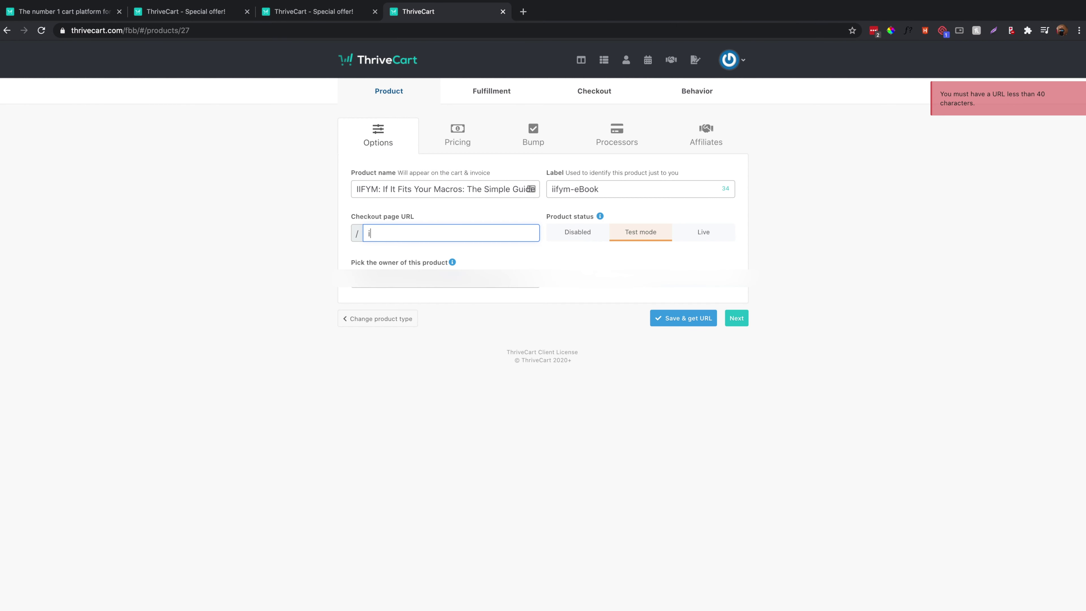
{"action": "type", "text": "ifym-test"}
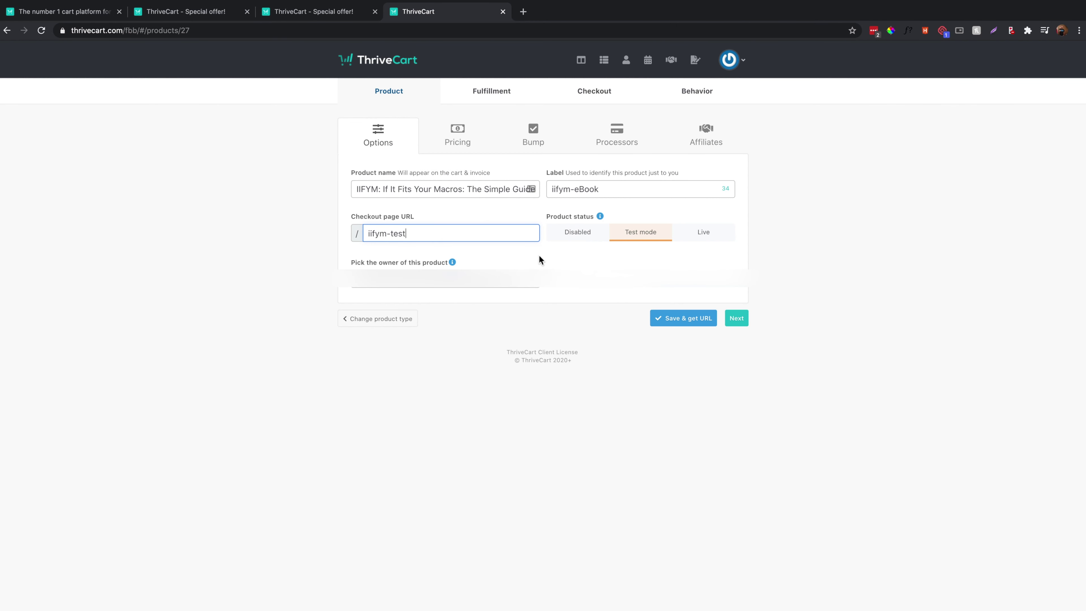
{"action": "left_click", "coordinate": [688, 317]}
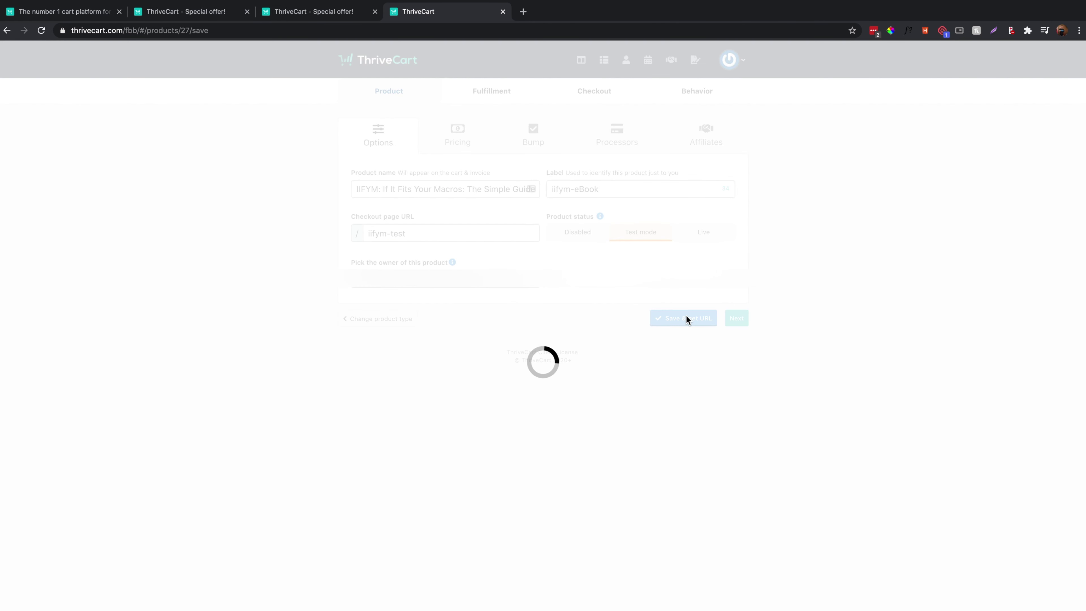
Make the copy's cart embeddable with a single-step flow and view its embed code.
{"action": "left_click", "coordinate": [595, 99]}
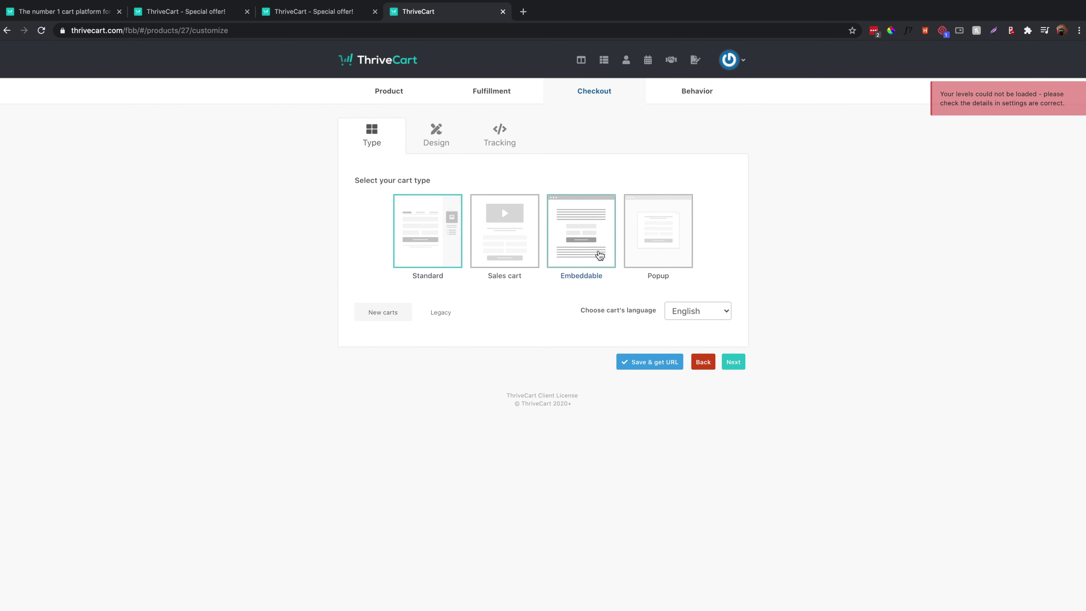
{"action": "left_click", "coordinate": [600, 256]}
{"action": "left_click", "coordinate": [733, 367]}
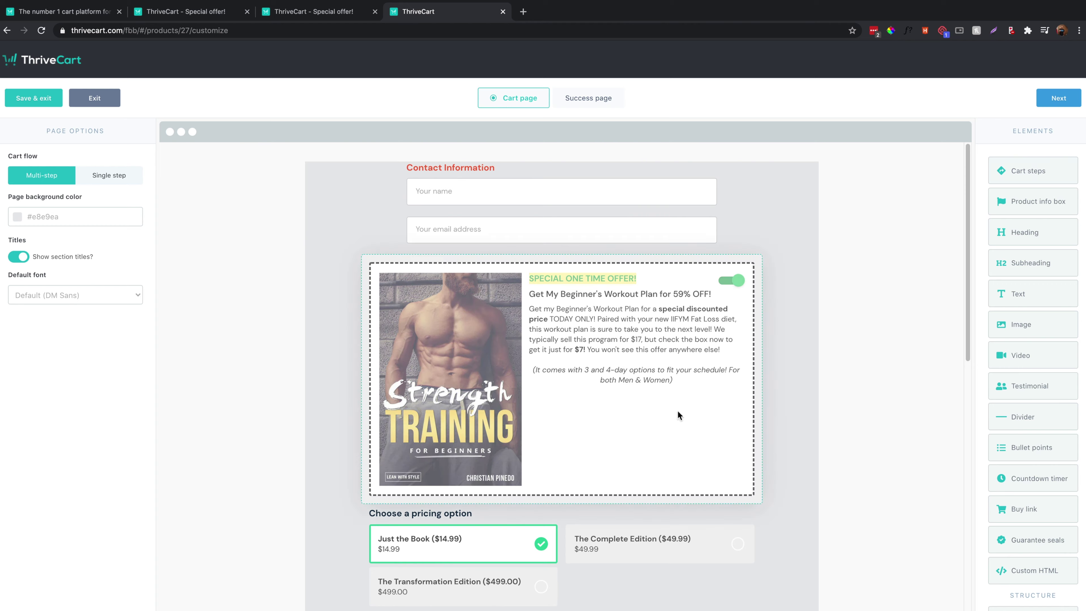
{"action": "scroll", "coordinate": [490, 479], "scroll_direction": "down", "scroll_amount": 15}
{"action": "scroll", "coordinate": [489, 480], "scroll_direction": "up", "scroll_amount": 10}
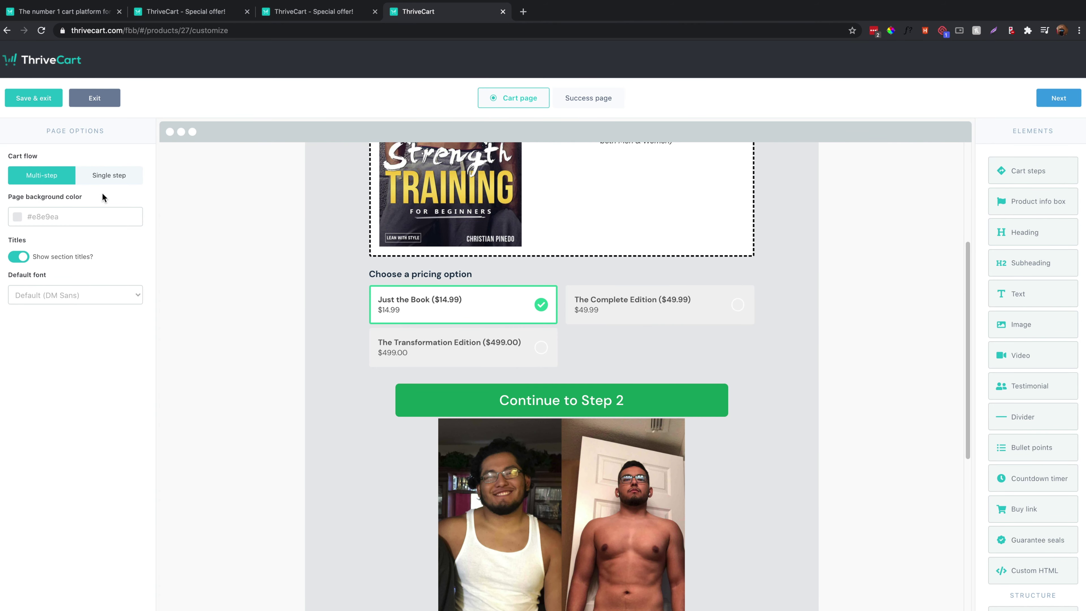
{"action": "left_click", "coordinate": [115, 177]}
{"action": "scroll", "coordinate": [383, 319], "scroll_direction": "up", "scroll_amount": 5}
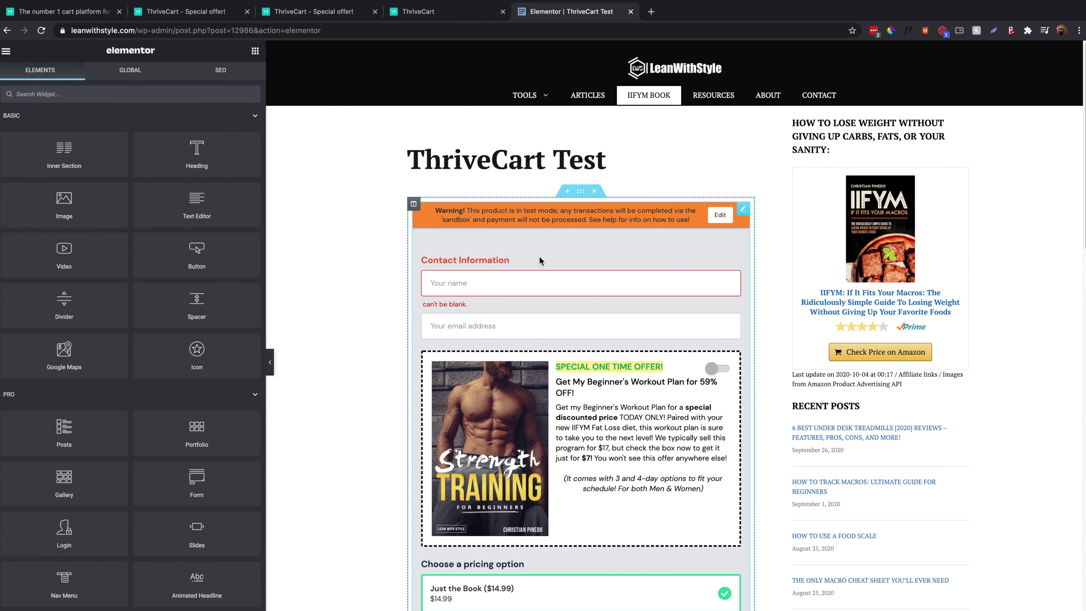
{"action": "scroll", "coordinate": [502, 228], "scroll_direction": "down", "scroll_amount": 15}
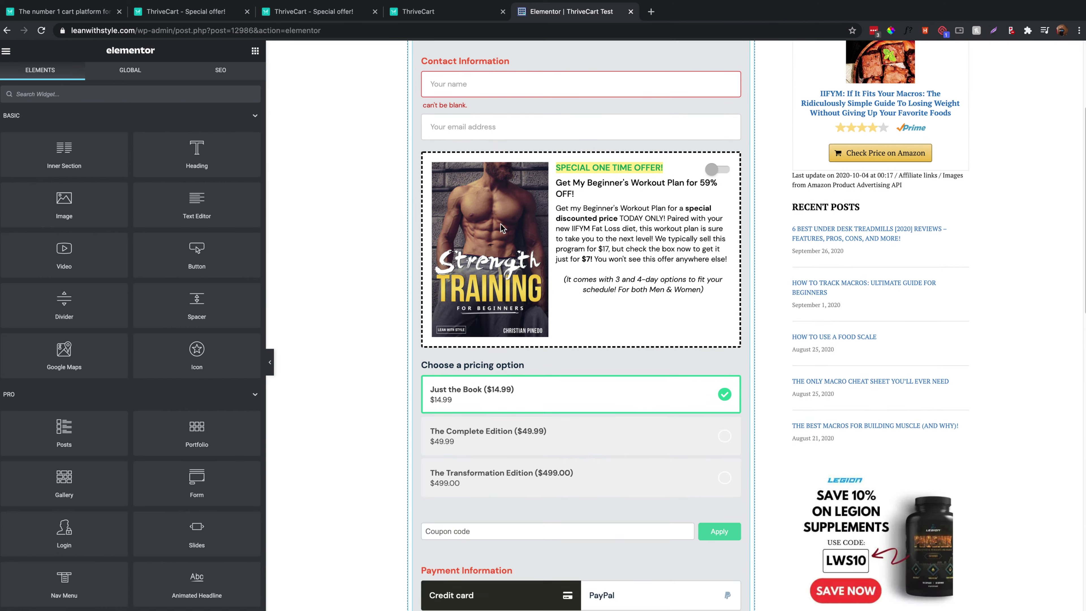
{"action": "scroll", "coordinate": [501, 223], "scroll_direction": "up", "scroll_amount": 10}
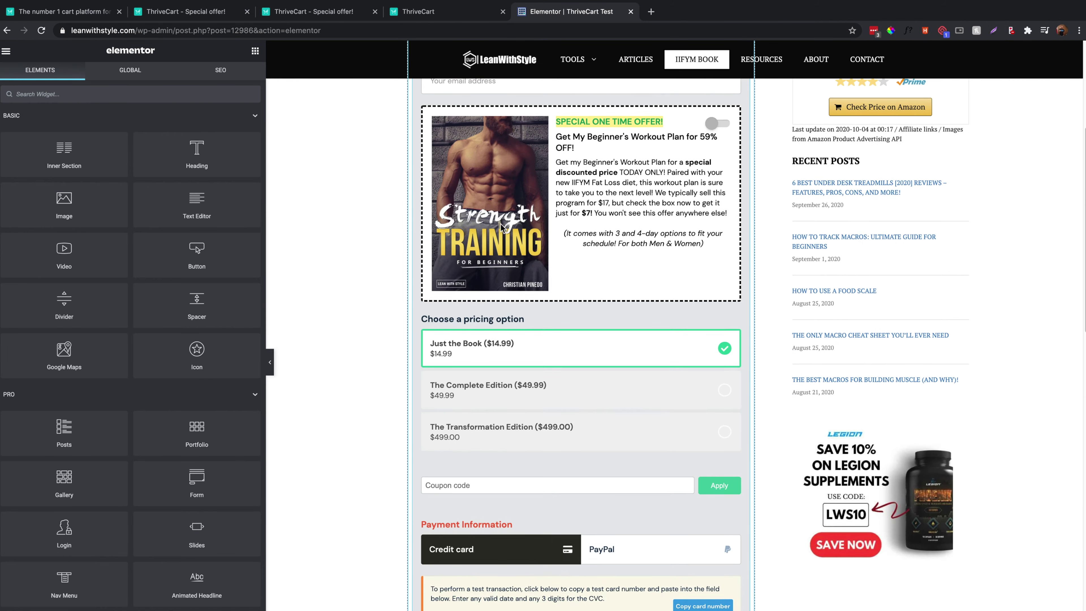
{"action": "scroll", "coordinate": [501, 223], "scroll_direction": "up", "scroll_amount": 3}
{"action": "key", "text": "ctrl+shift+Tab"}
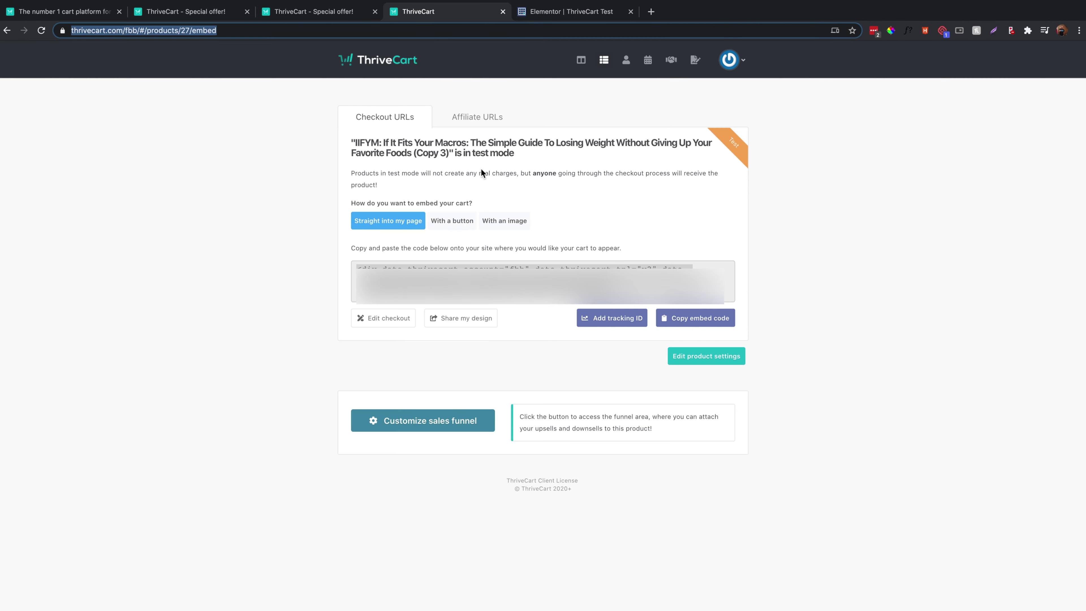
{"action": "left_click", "coordinate": [446, 220]}
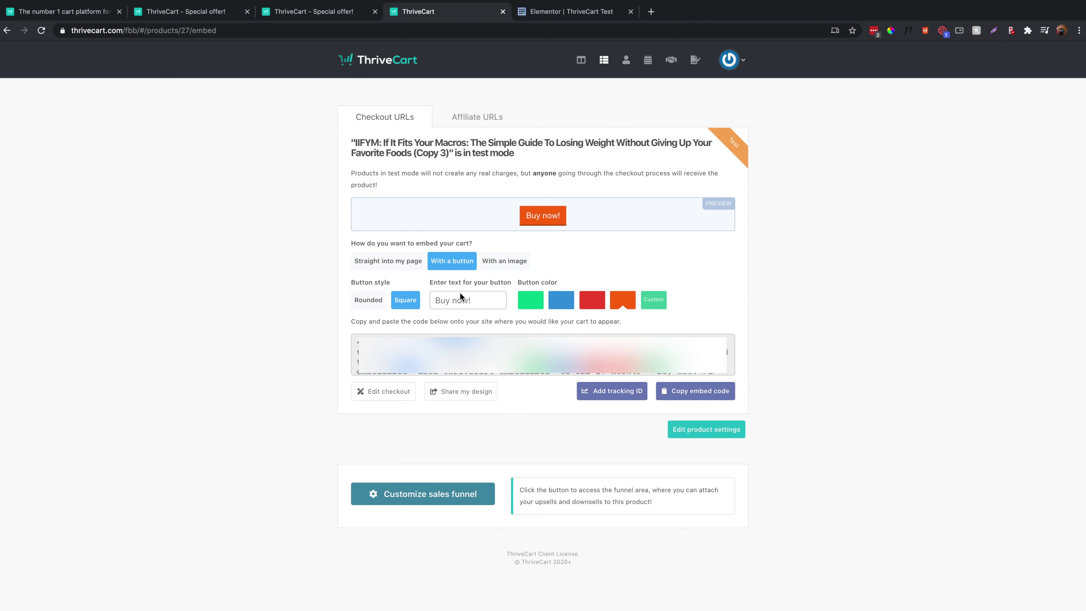
{"action": "left_click", "coordinate": [529, 302]}
{"action": "left_click", "coordinate": [568, 304]}
{"action": "left_click", "coordinate": [458, 302]}
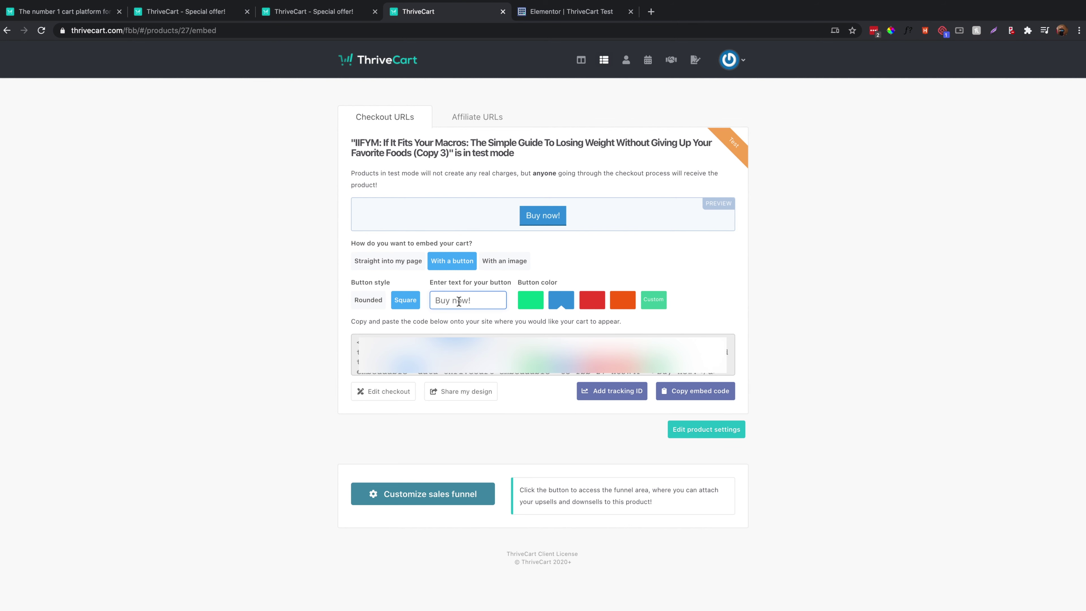
{"action": "type", "text": "Chec"}
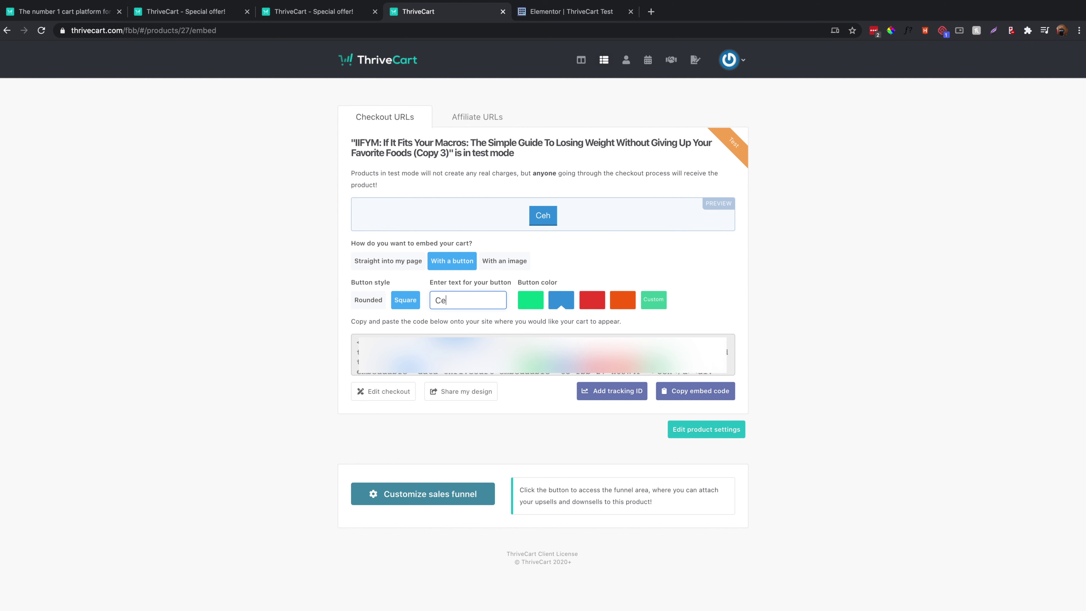
{"action": "type", "text": "k this out"}
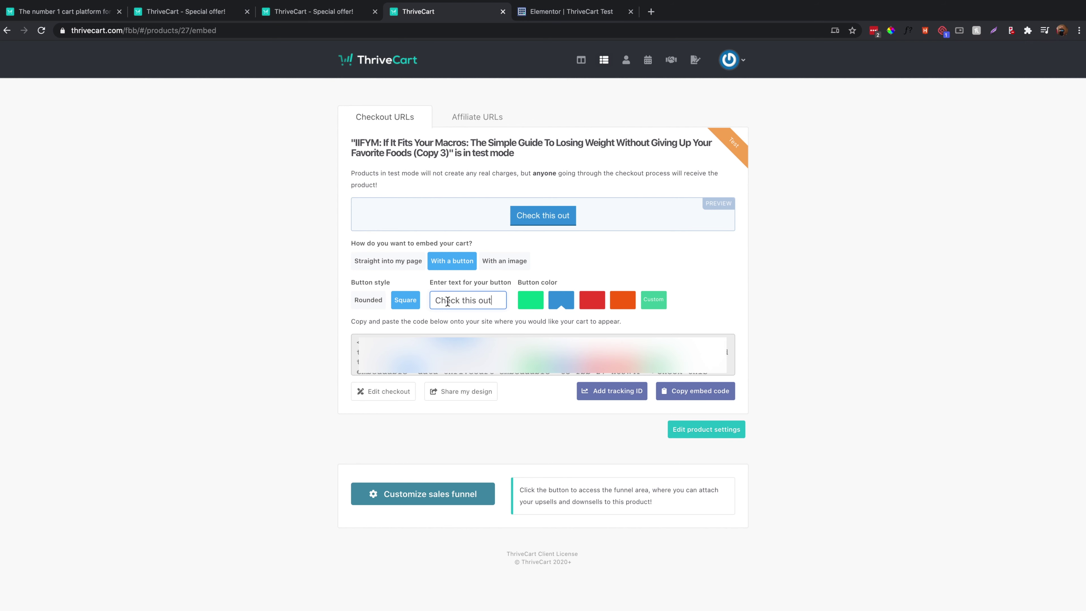
{"action": "left_click", "coordinate": [400, 260]}
{"action": "left_click", "coordinate": [400, 267]}
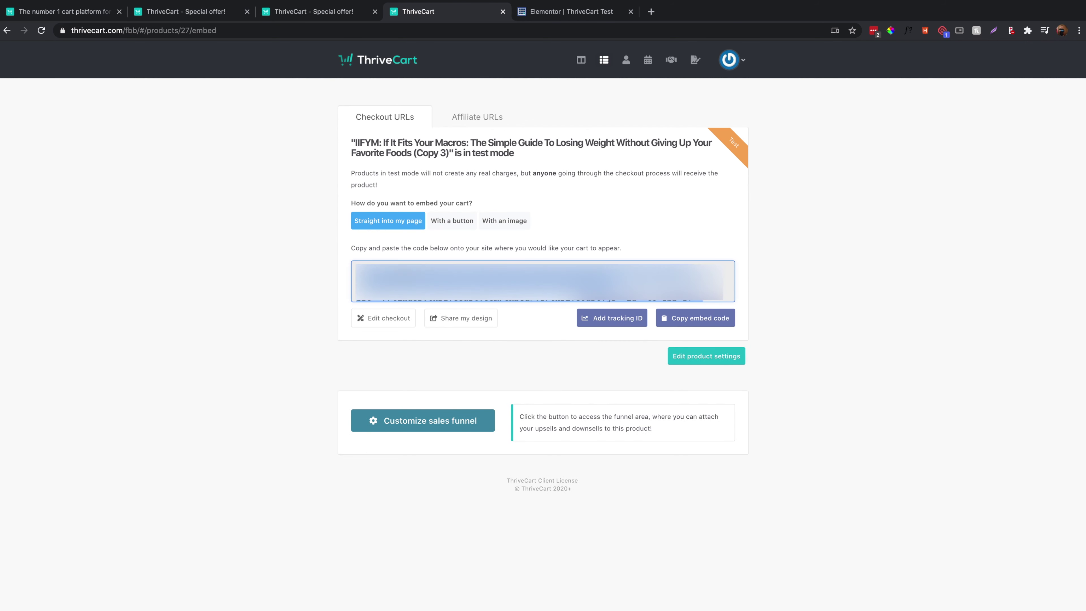
Review the embedded test-mode cart on the Elementor ThriveCart Test page.
{"action": "left_click", "coordinate": [534, 12]}
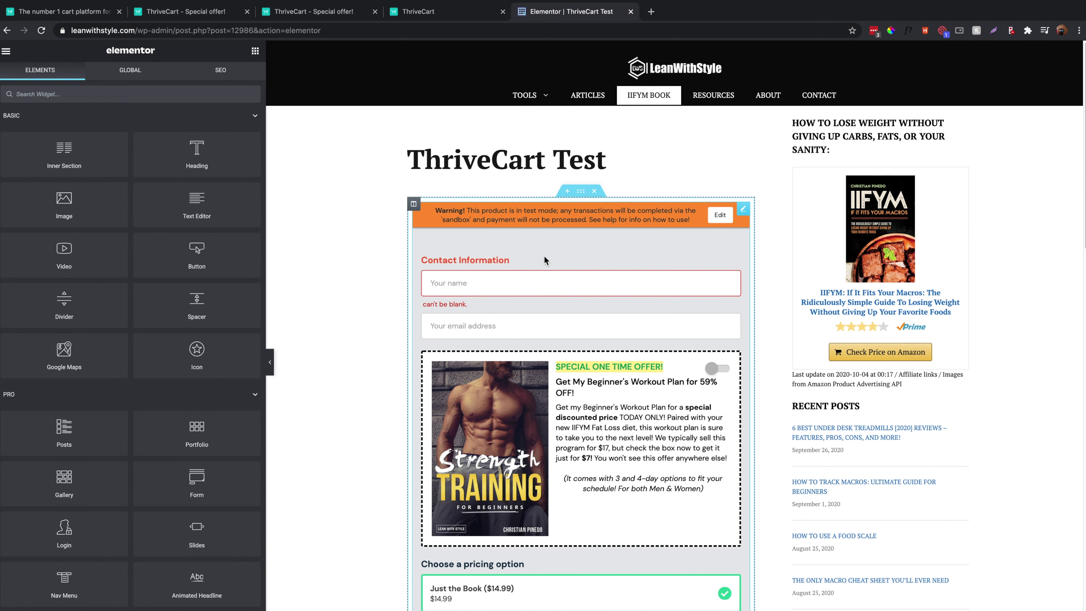
{"action": "scroll", "coordinate": [344, 367], "scroll_direction": "down", "scroll_amount": 10}
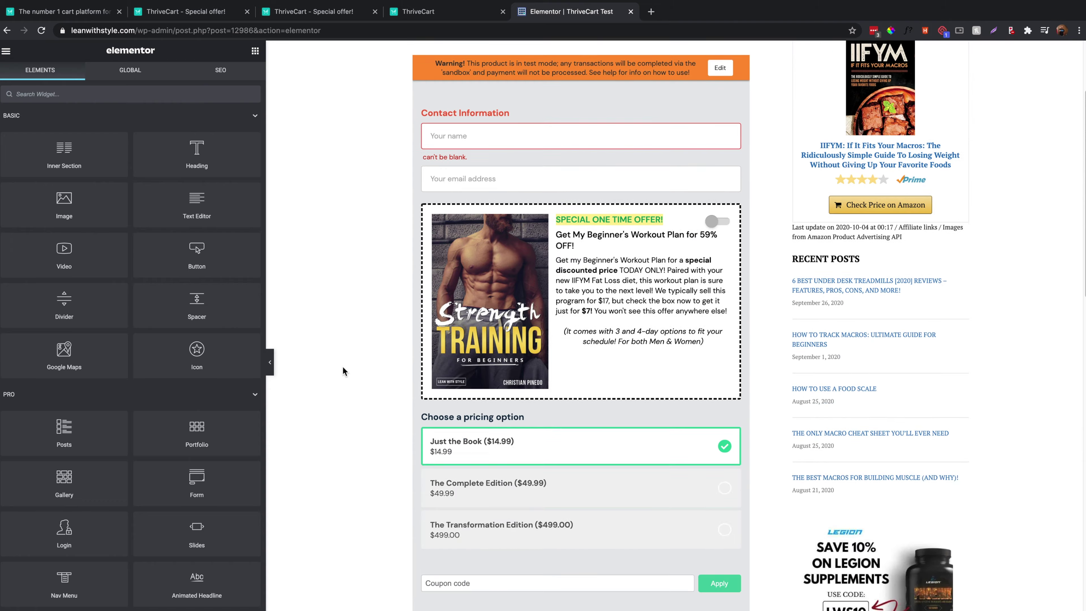
{"action": "scroll", "coordinate": [343, 365], "scroll_direction": "up", "scroll_amount": 10}
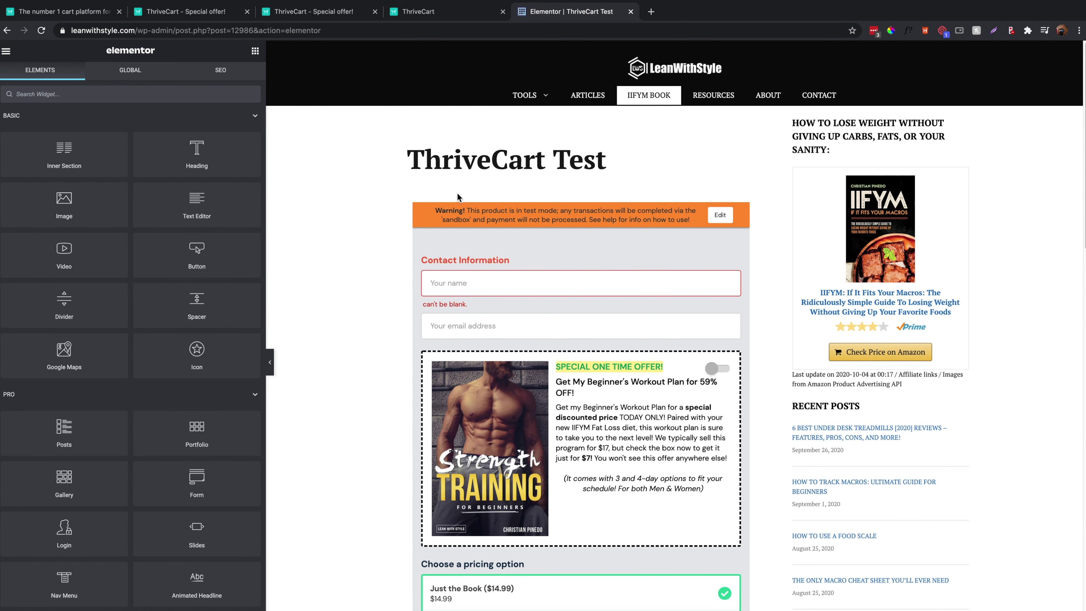
Copy ThriveCart's 'With a button' embed code and return to the Elementor checkout section.
{"action": "left_click", "coordinate": [424, 10]}
{"action": "left_click", "coordinate": [469, 225]}
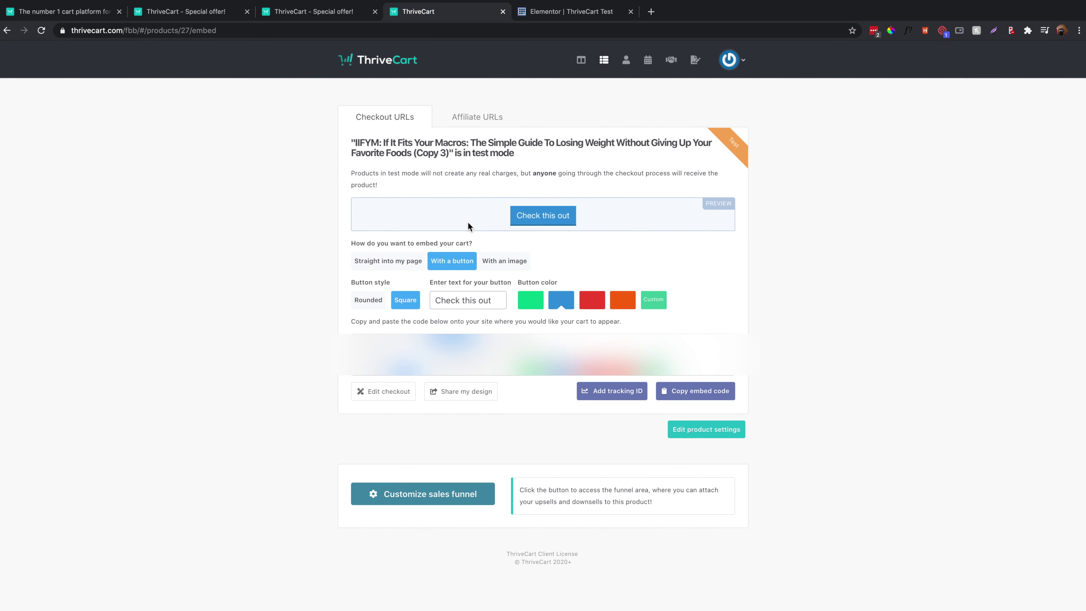
{"action": "left_click", "coordinate": [696, 390]}
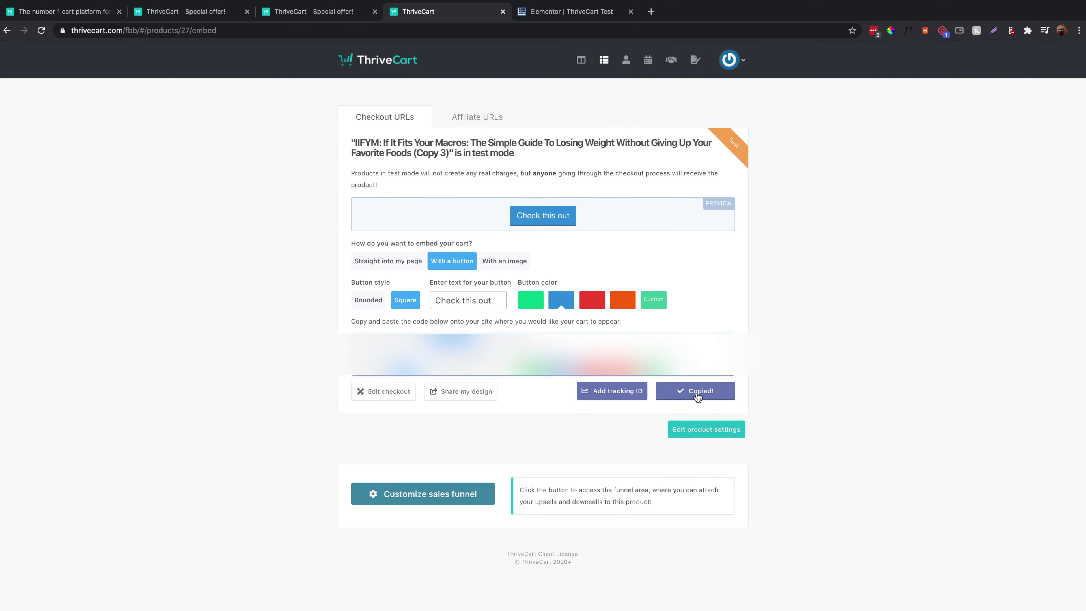
{"action": "left_click", "coordinate": [529, 14]}
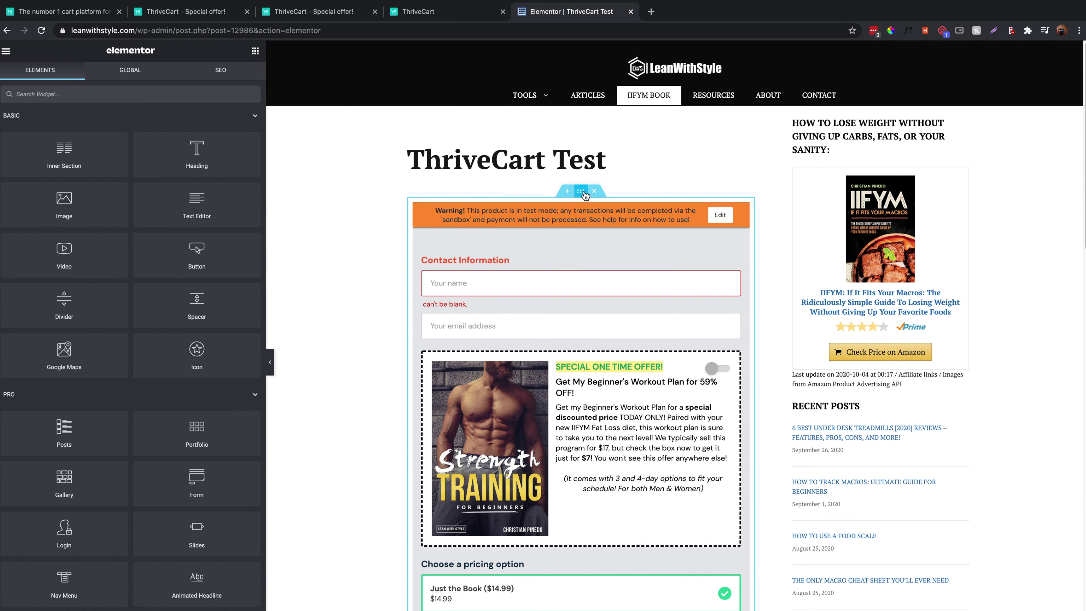
{"action": "left_click", "coordinate": [581, 191]}
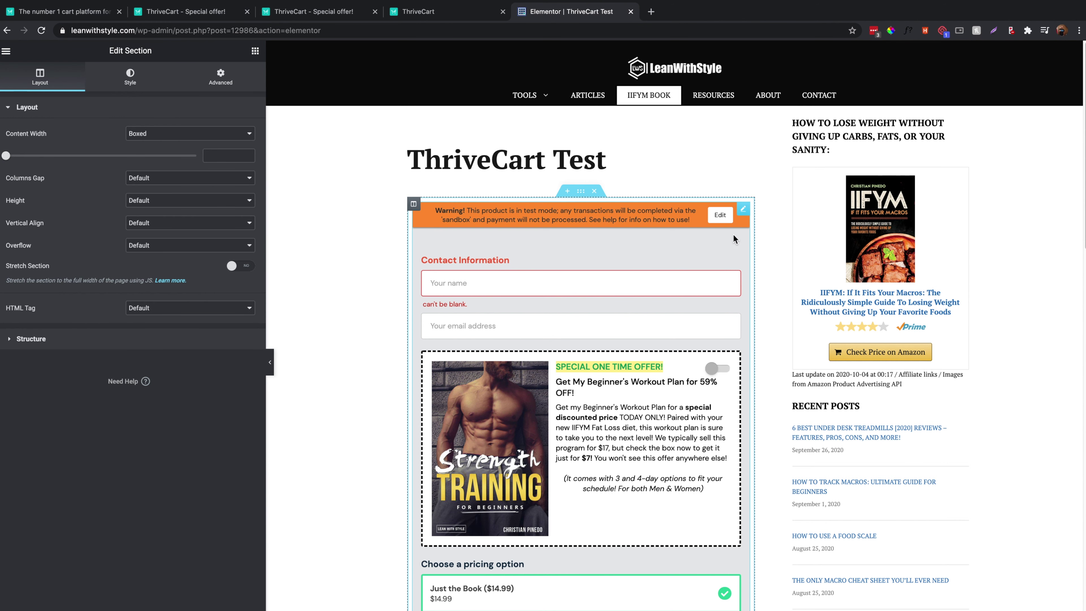
Replace the Elementor HTML widget's code with the button embed, producing a 'Check this out' button.
{"action": "left_click", "coordinate": [744, 209]}
{"action": "left_click", "coordinate": [223, 155]}
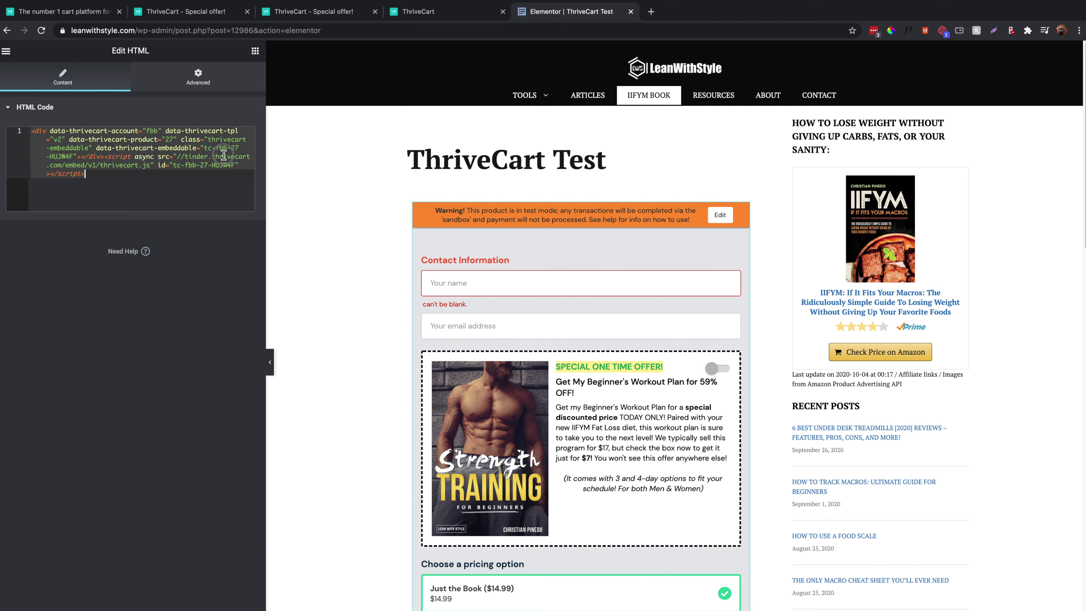
{"action": "key", "text": "ctrl+a"}
{"action": "type", "text": "<a data-thrivecart-account=\"fbb\" data-thrivecart-tpl=\"v2\" data-thrivecart-product=\"27\" class=\"thrivecart-button thrivecart-button-styled thrivecart-button_style-square thrivecart-button-blue thrivecart-embeddable\" data-thrivecart-embeddable=\"tc-fbb-27-HUJW4F\" >Check this out</a><div data-thrivecart-account=\"fbb\" data-thrivecart-tpl=\"v2\" data-thrivecart-product=\"27\" class=\"thrivecart-embeddable\" data-thrivecart-embeddable=\"tc-fbb-27-HUJW4F\"></div><script async src=\"//tinder.thrivecart.com/embed/v1/thrivecart.js\" id=\"tc-fbb-27-HUJW4F\"></script>"}
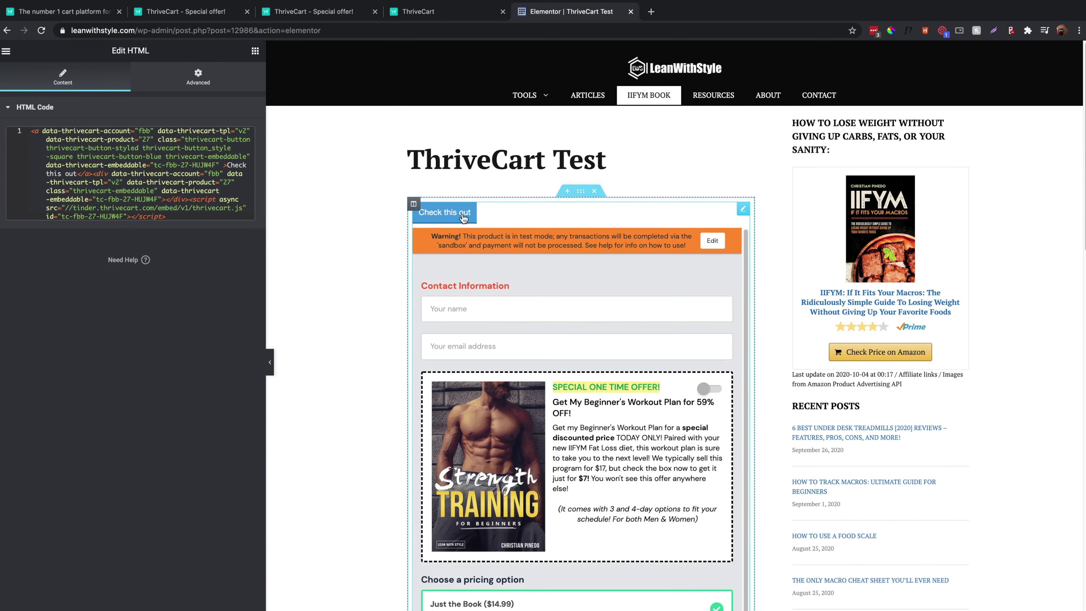
{"action": "scroll", "coordinate": [463, 218], "scroll_direction": "down", "scroll_amount": 10}
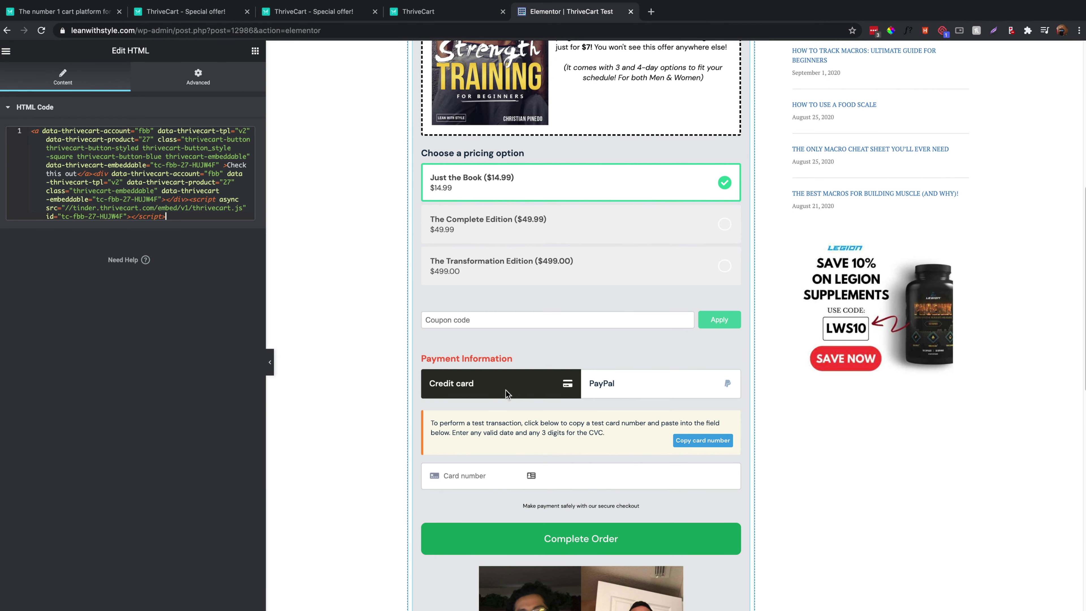
{"action": "scroll", "coordinate": [524, 363], "scroll_direction": "up", "scroll_amount": 10}
{"action": "left_click", "coordinate": [425, 19]}
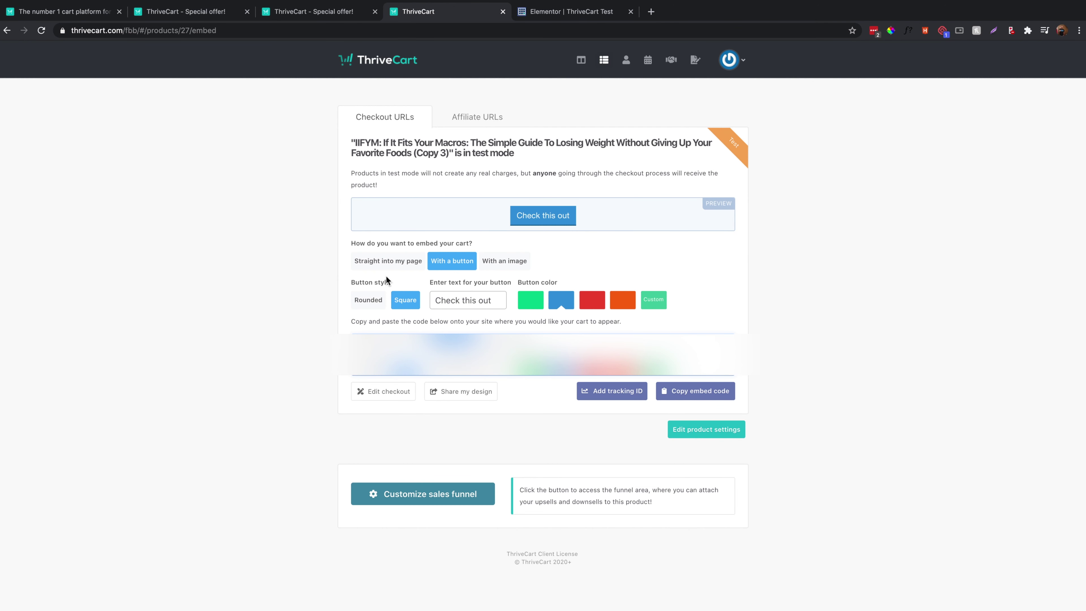
Keep the embed in button style and open the product's sales funnel settings.
{"action": "left_click", "coordinate": [390, 261]}
{"action": "left_click", "coordinate": [461, 225]}
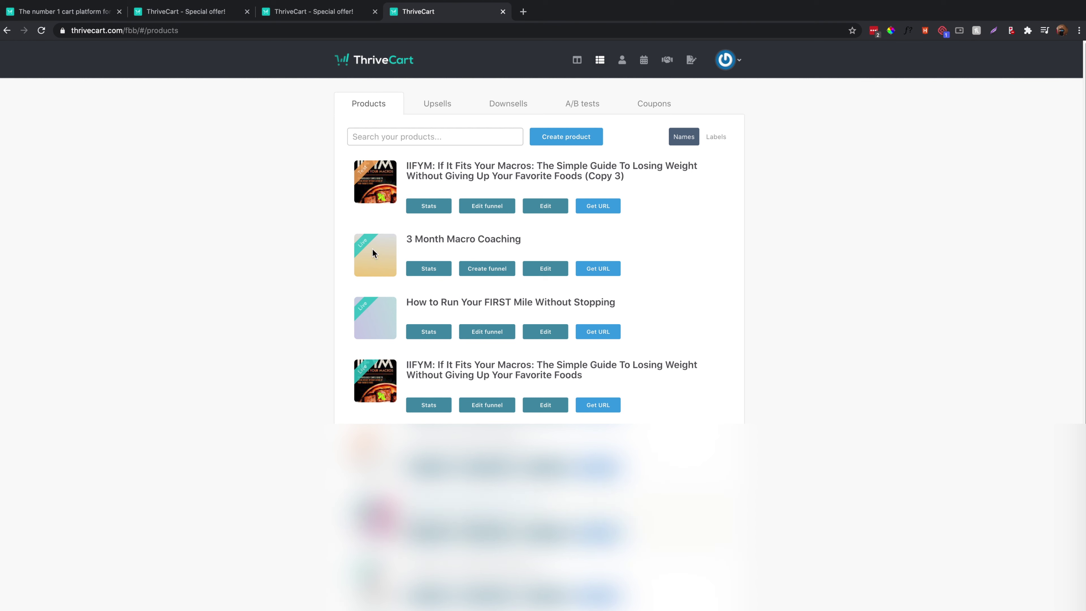
{"action": "left_click", "coordinate": [489, 206]}
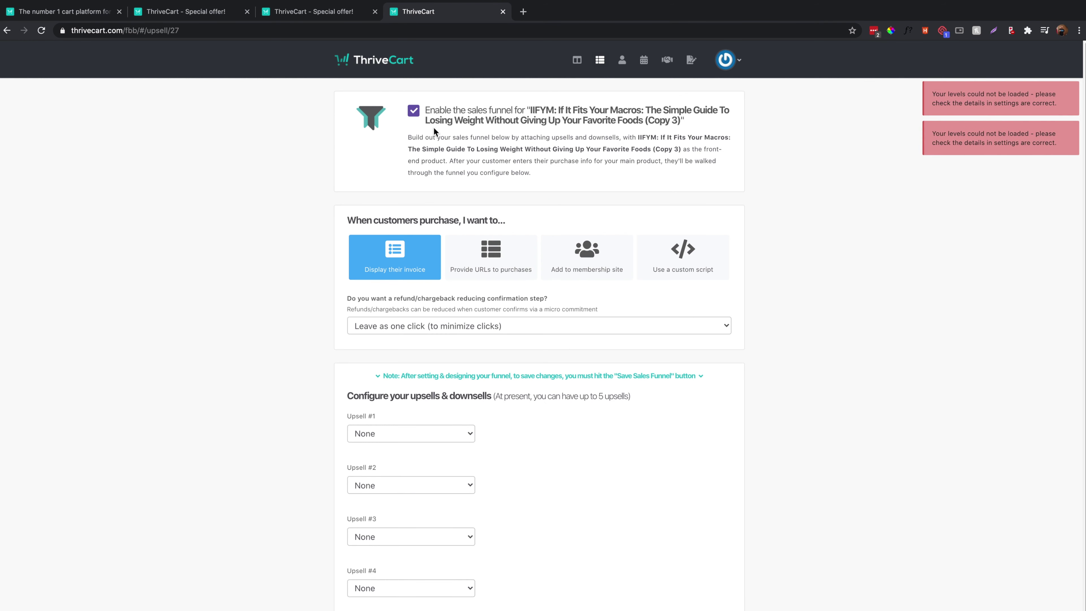
{"action": "scroll", "coordinate": [405, 297], "scroll_direction": "down", "scroll_amount": 1}
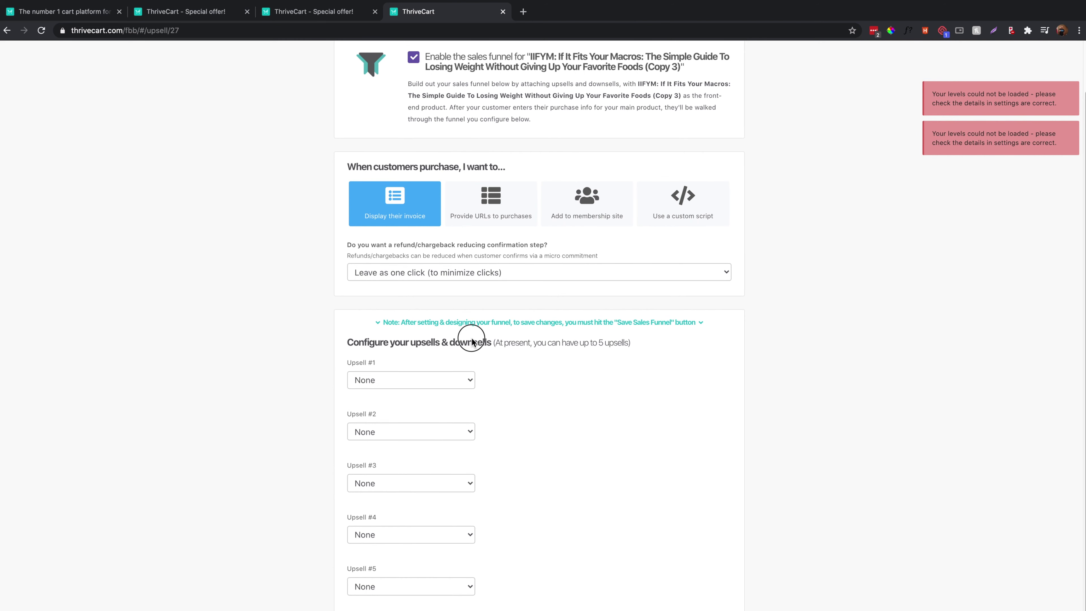
Set Custom Workout Plan as Upsell #1 and Custom Meal Plan as Upsell #2.
{"action": "left_click", "coordinate": [421, 380]}
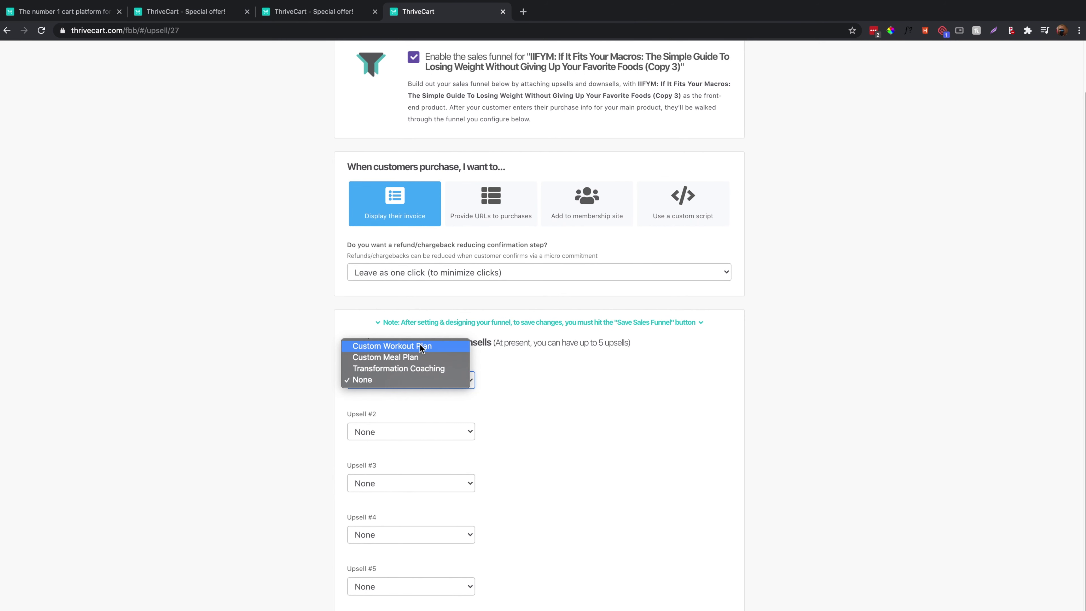
{"action": "left_click", "coordinate": [293, 387]}
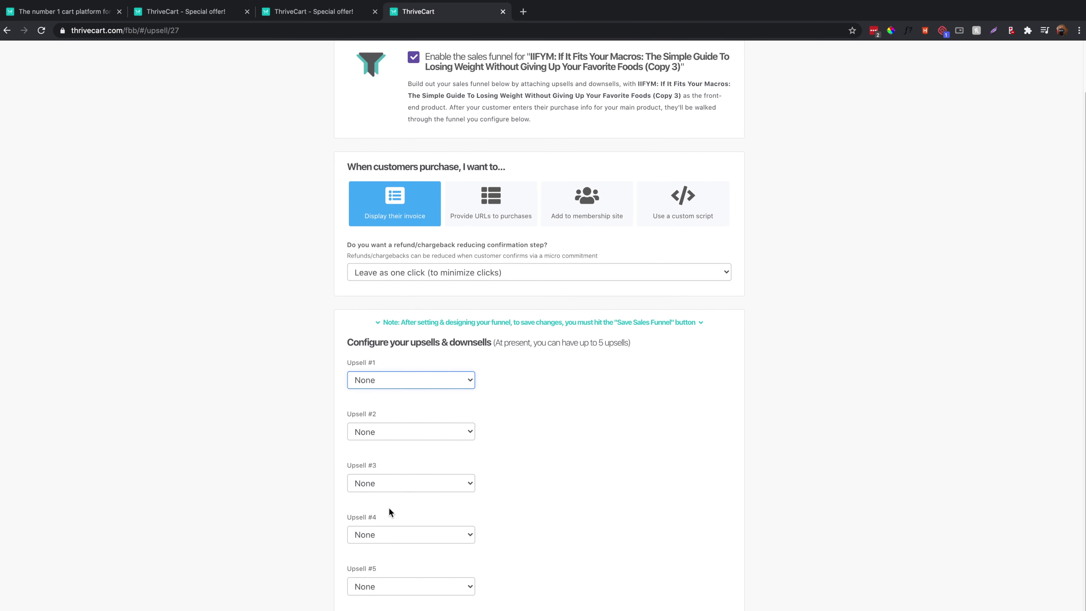
{"action": "left_click", "coordinate": [394, 379]}
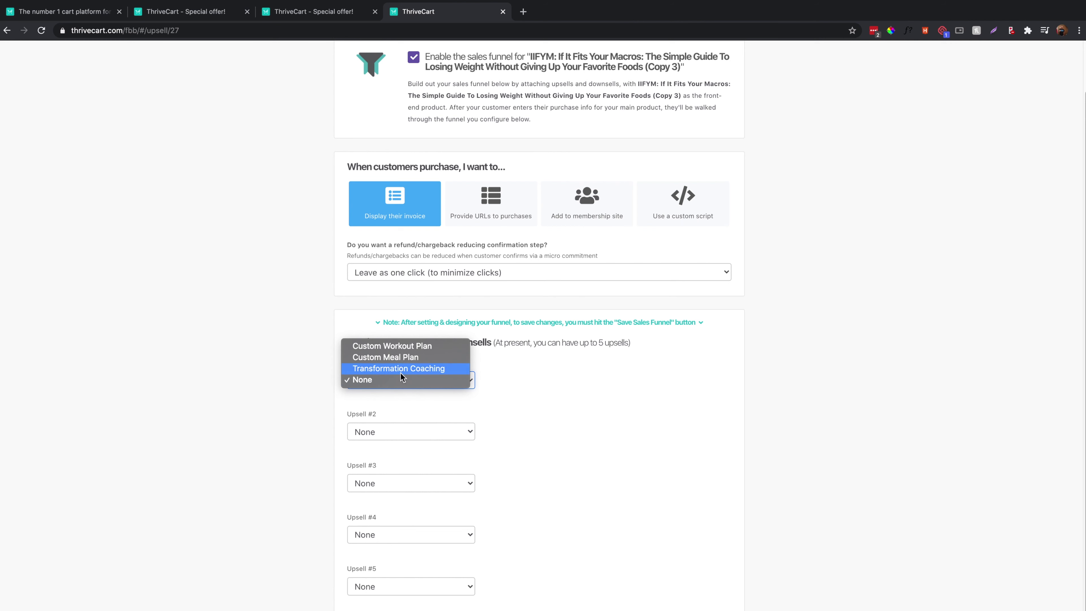
{"action": "left_click", "coordinate": [419, 347]}
{"action": "left_click", "coordinate": [392, 497]}
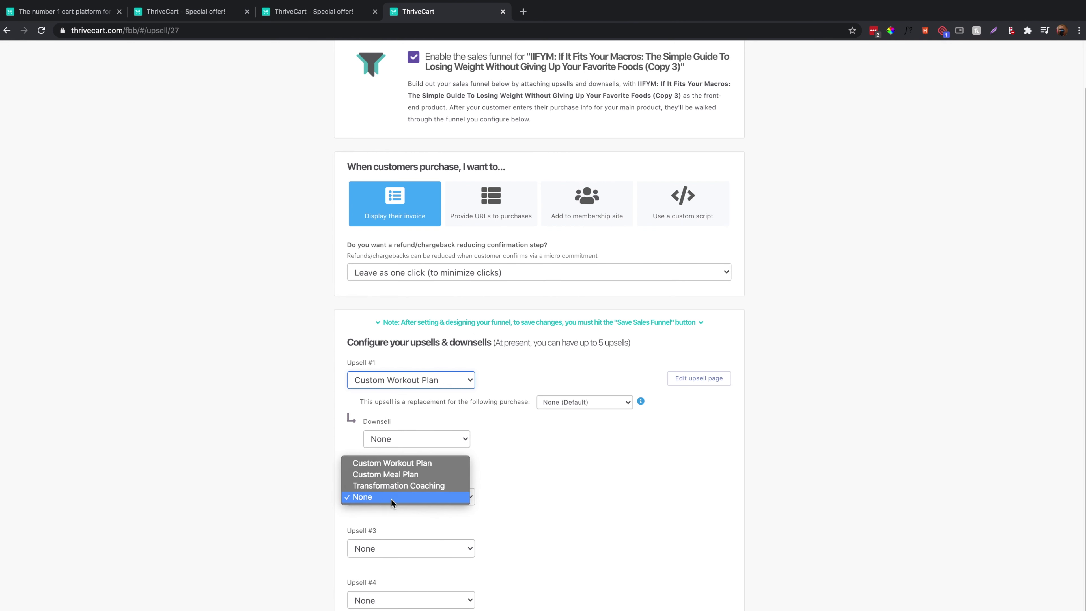
{"action": "left_click", "coordinate": [393, 470]}
{"action": "scroll", "coordinate": [705, 441], "scroll_direction": "down", "scroll_amount": 2}
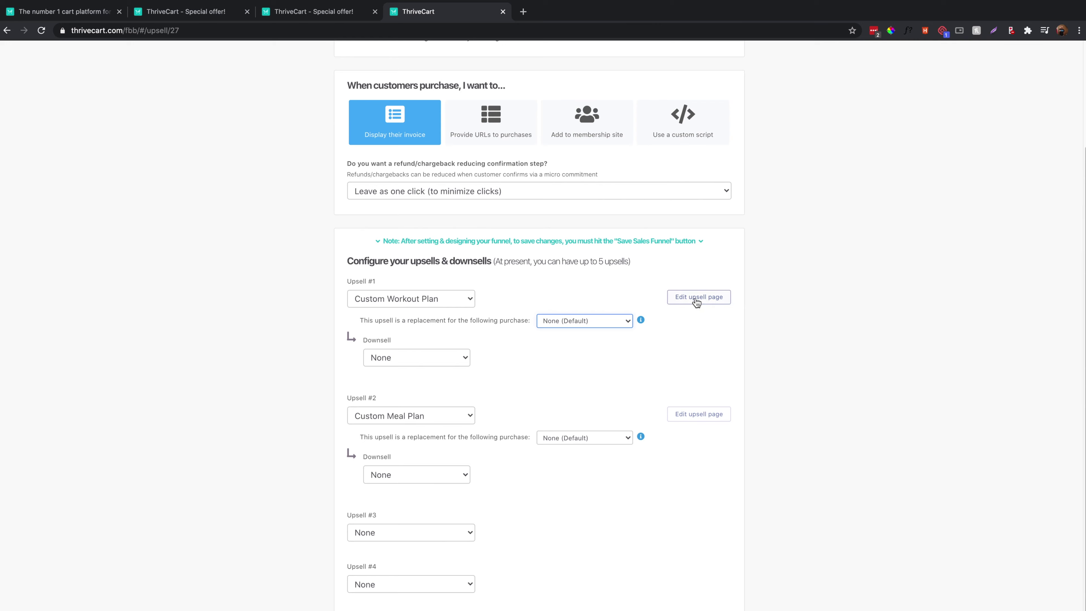
{"action": "left_click", "coordinate": [696, 300]}
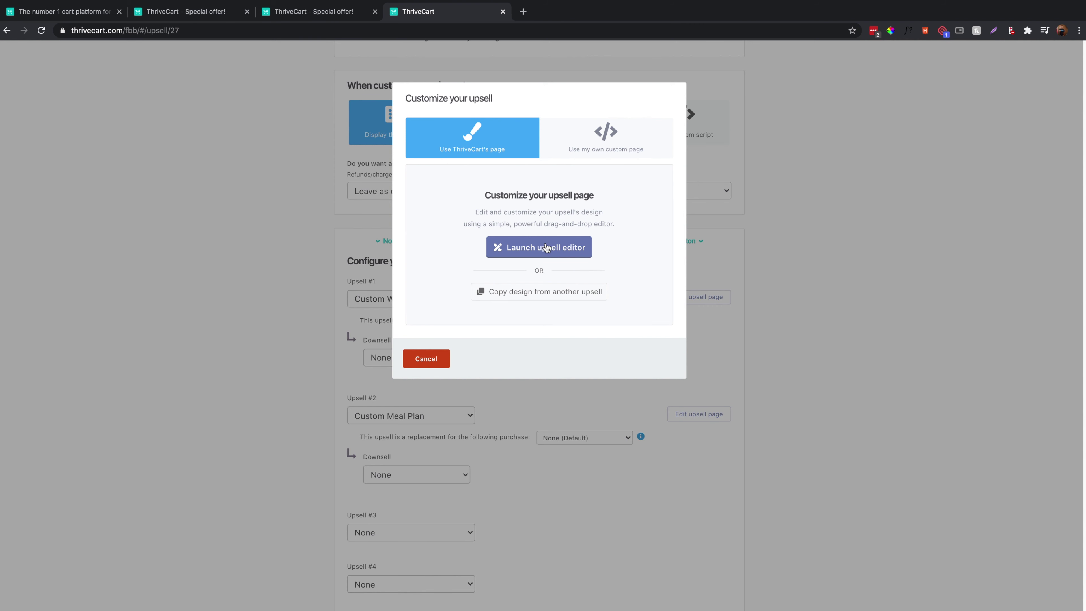
Dismiss the upsell customization dialog, save the sales funnel, and view the Upsells list.
{"action": "left_click", "coordinate": [252, 261]}
{"action": "scroll", "coordinate": [252, 261], "scroll_direction": "down", "scroll_amount": 1}
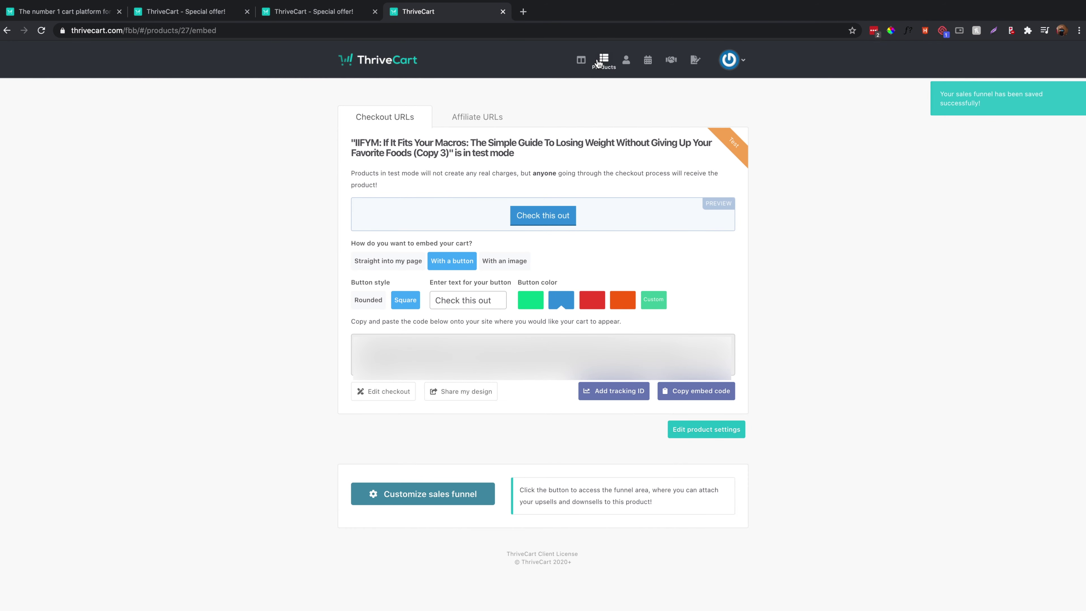
{"action": "left_click", "coordinate": [598, 63]}
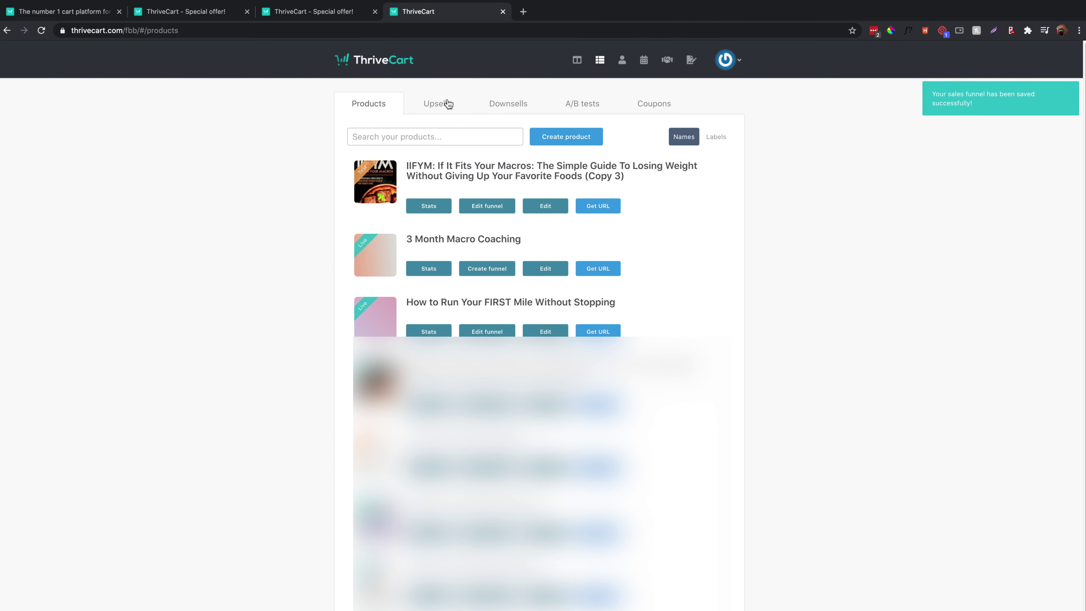
{"action": "left_click", "coordinate": [448, 104]}
Create a new digital upsell, briefly switching it to physical and back.
{"action": "left_click", "coordinate": [578, 138]}
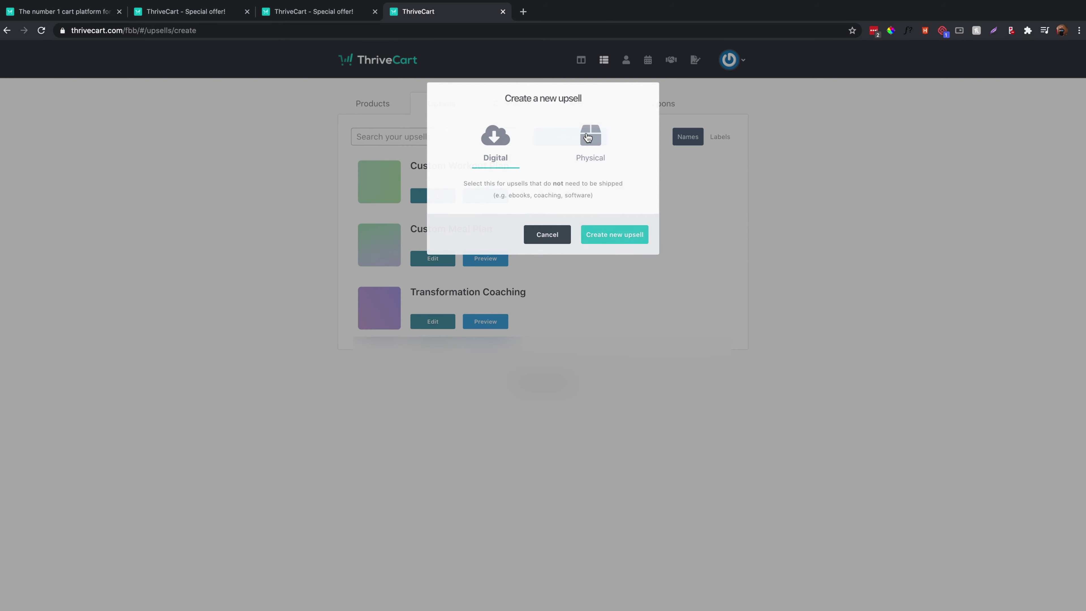
{"action": "left_click", "coordinate": [612, 148]}
{"action": "left_click", "coordinate": [495, 139]}
{"action": "left_click", "coordinate": [594, 235]}
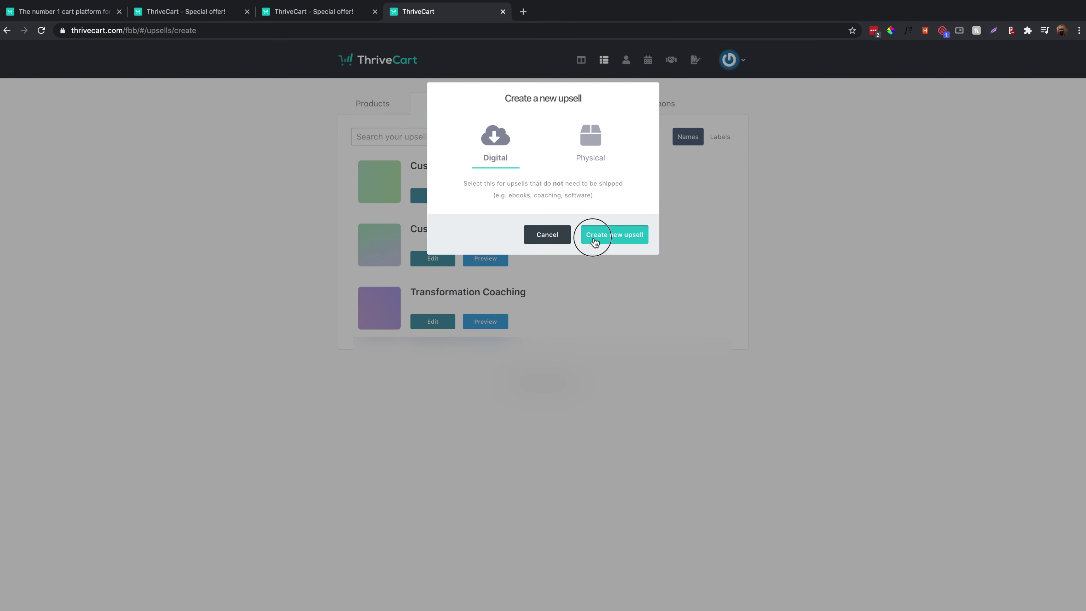
Review the new upsell's general, pricing, tracking, affiliate, fulfillment and behavior rules settings.
{"action": "left_click", "coordinate": [382, 135]}
{"action": "left_click", "coordinate": [432, 143]}
{"action": "left_click", "coordinate": [505, 151]}
{"action": "left_click", "coordinate": [567, 148]}
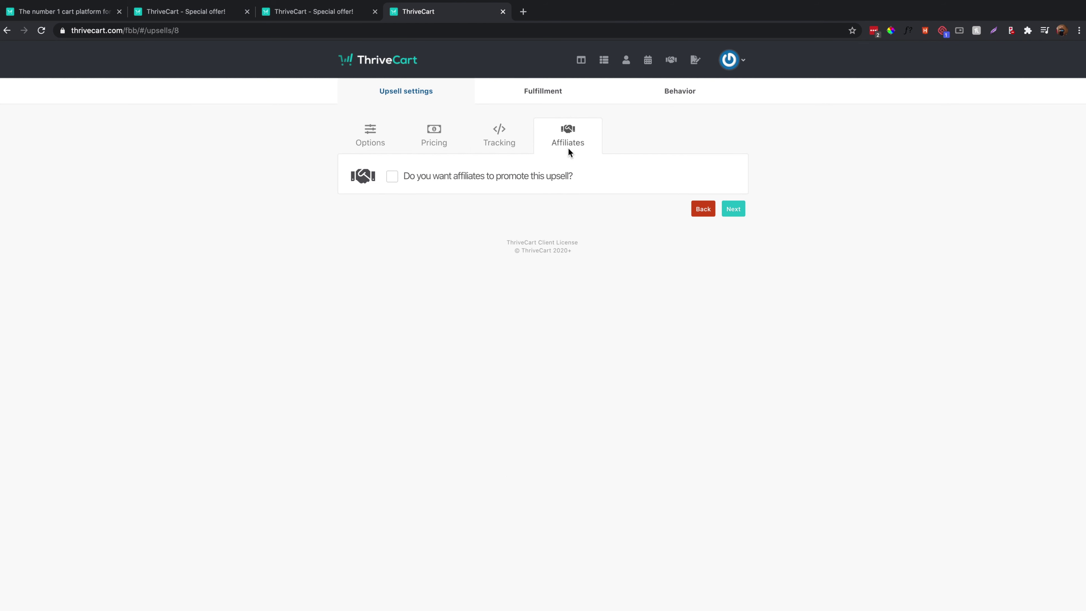
{"action": "left_click", "coordinate": [556, 95]}
{"action": "left_click", "coordinate": [714, 101]}
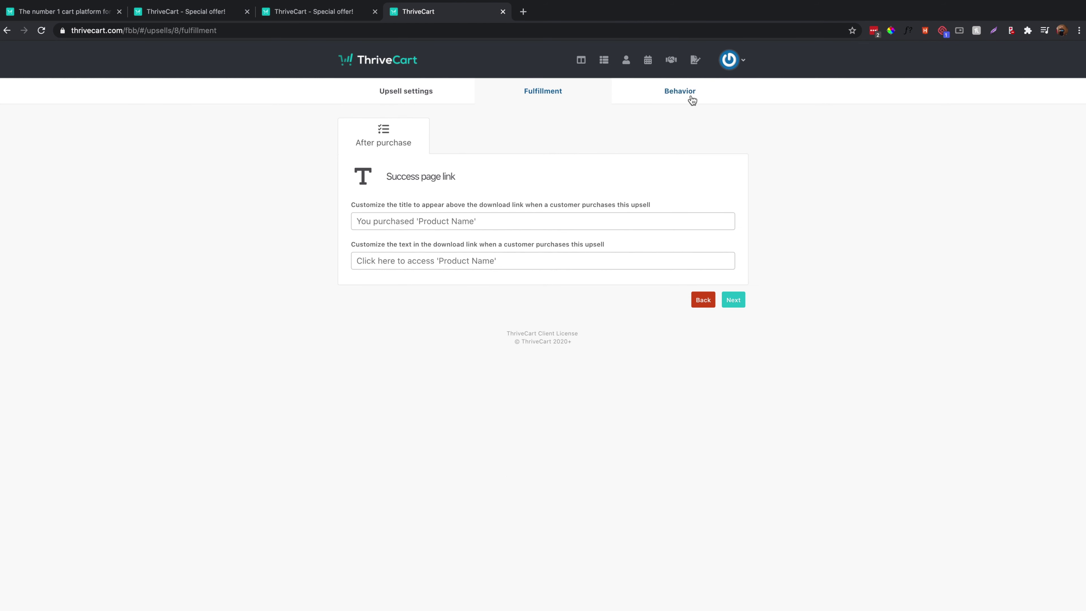
{"action": "left_click", "coordinate": [603, 59]}
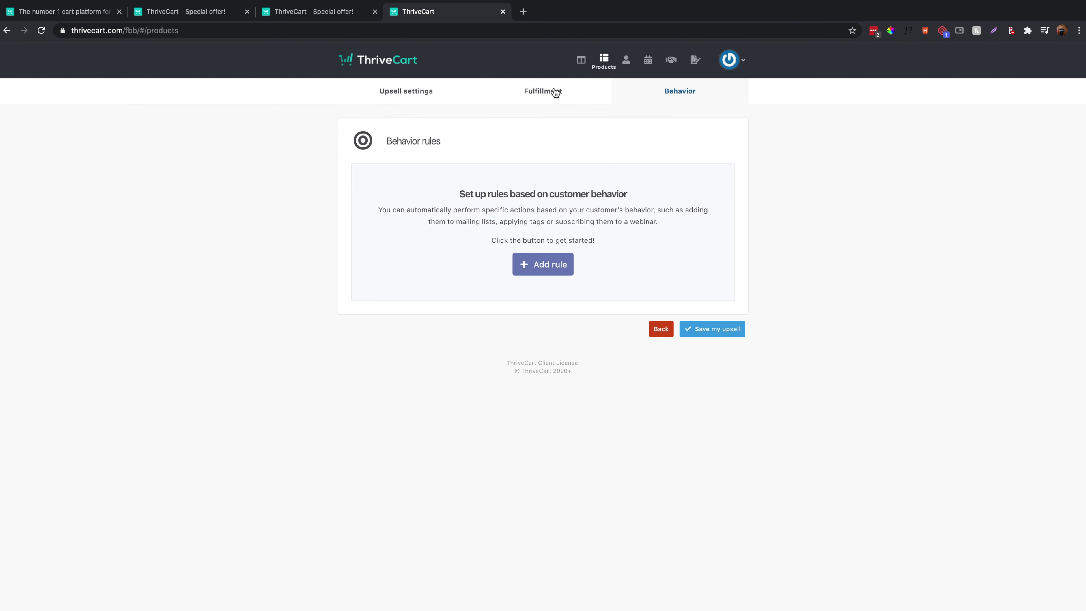
Review the IIFYM funnel's Upsells #1–#5 and open the iifym-test checkout page.
{"action": "left_click", "coordinate": [494, 208]}
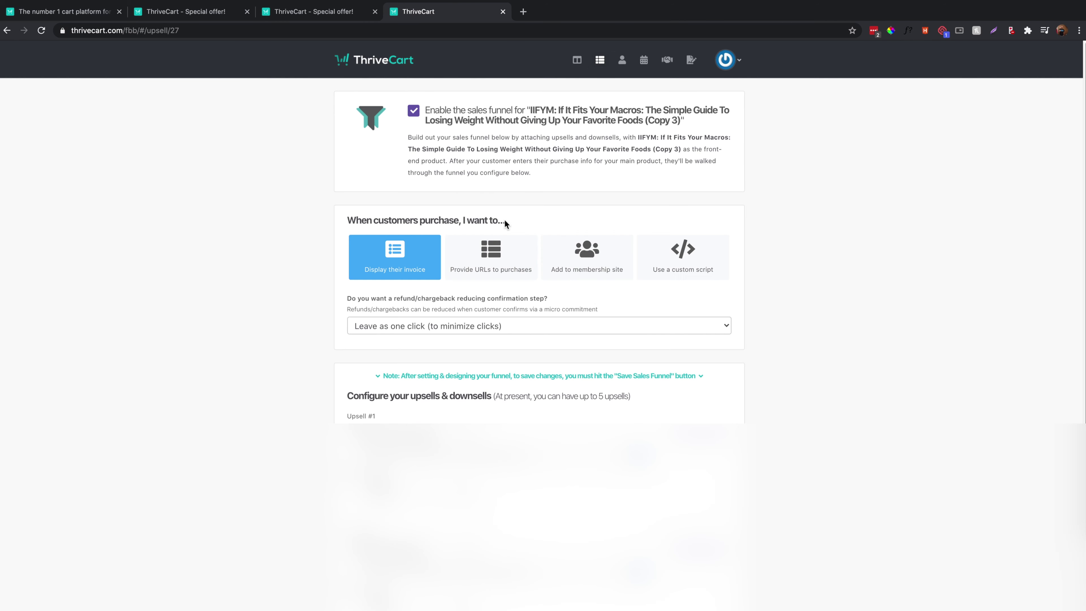
{"action": "scroll", "coordinate": [554, 308], "scroll_direction": "down", "scroll_amount": 3}
{"action": "left_click", "coordinate": [699, 303]}
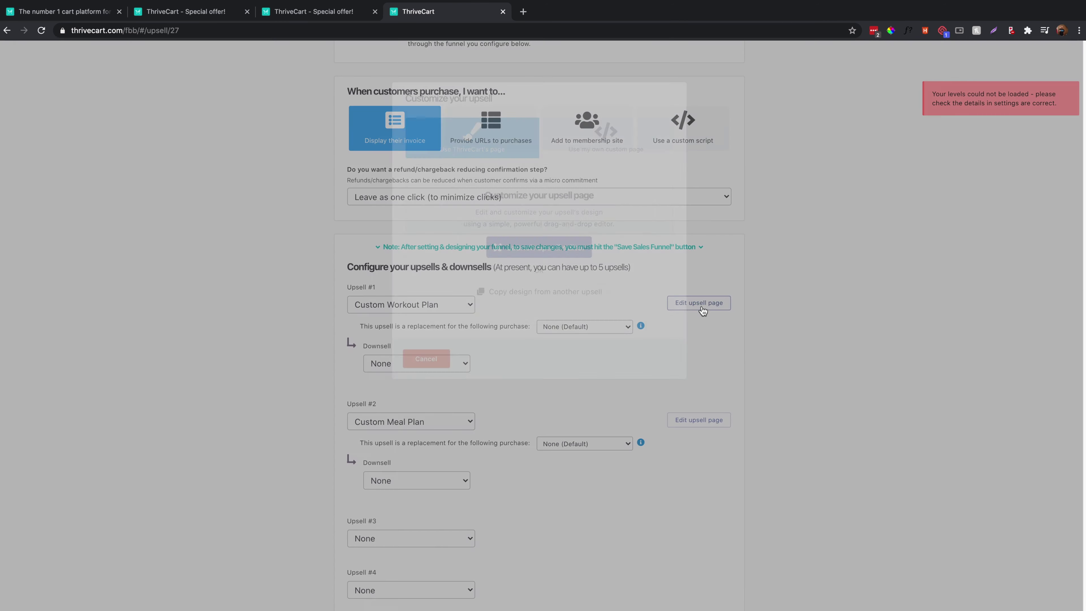
{"action": "left_click", "coordinate": [435, 367]}
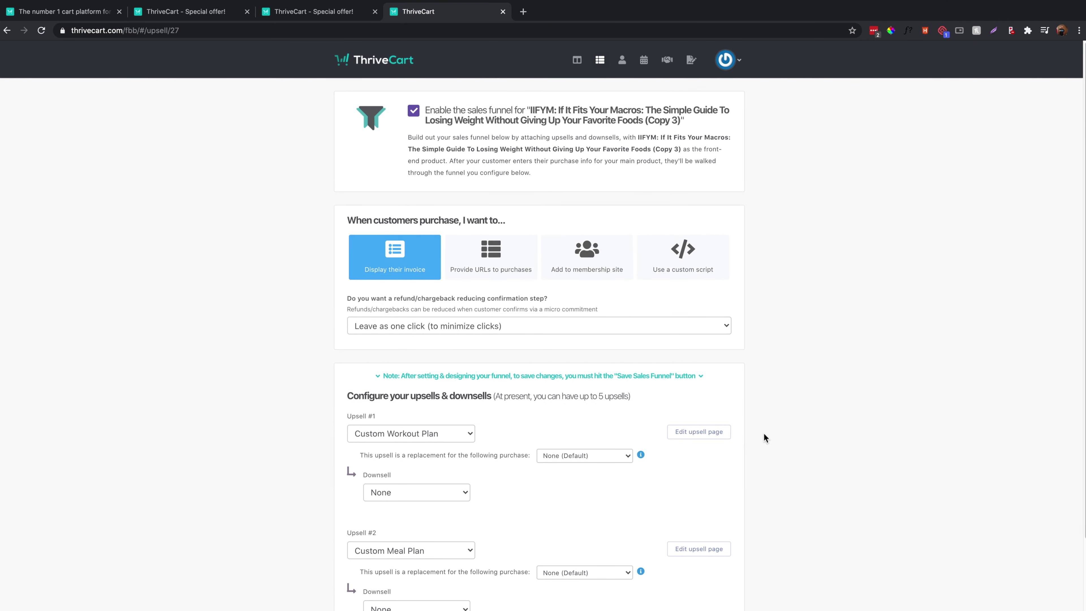
{"action": "scroll", "coordinate": [548, 361], "scroll_direction": "down", "scroll_amount": 5}
{"action": "scroll", "coordinate": [549, 362], "scroll_direction": "up", "scroll_amount": 1}
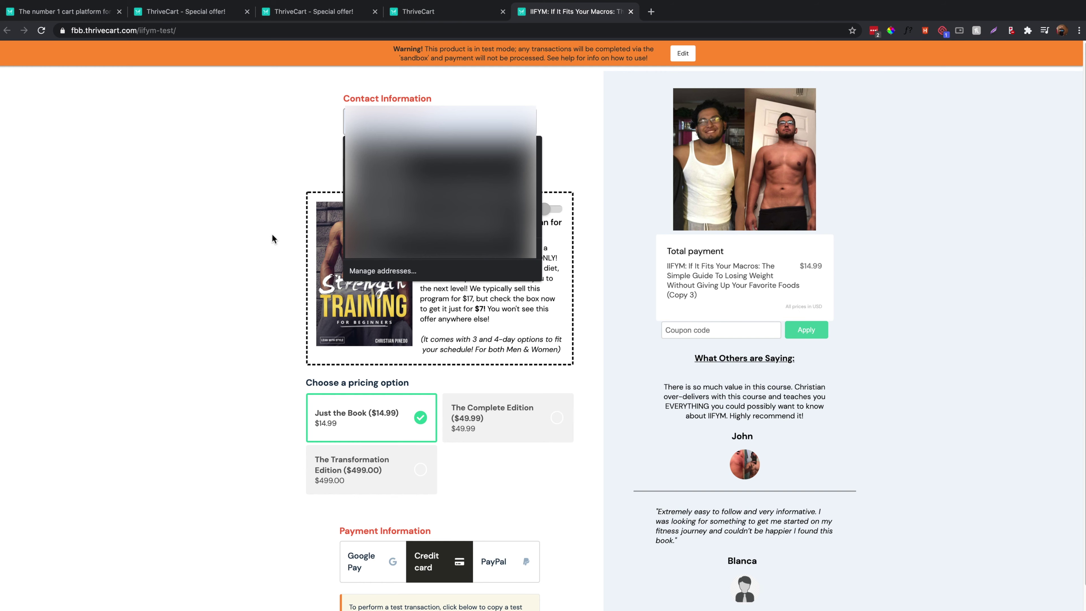
{"action": "left_click", "coordinate": [272, 235]}
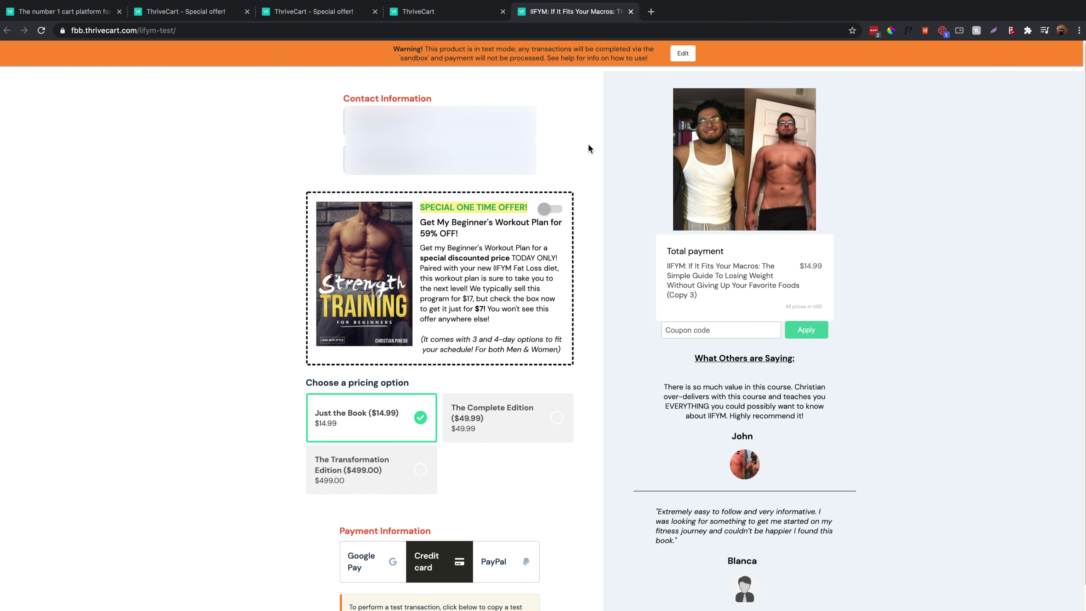
Fill in the customer's name and e-mail on the test checkout.
{"action": "left_click_drag", "start_coordinate": [394, 49], "coordinate": [549, 57]}
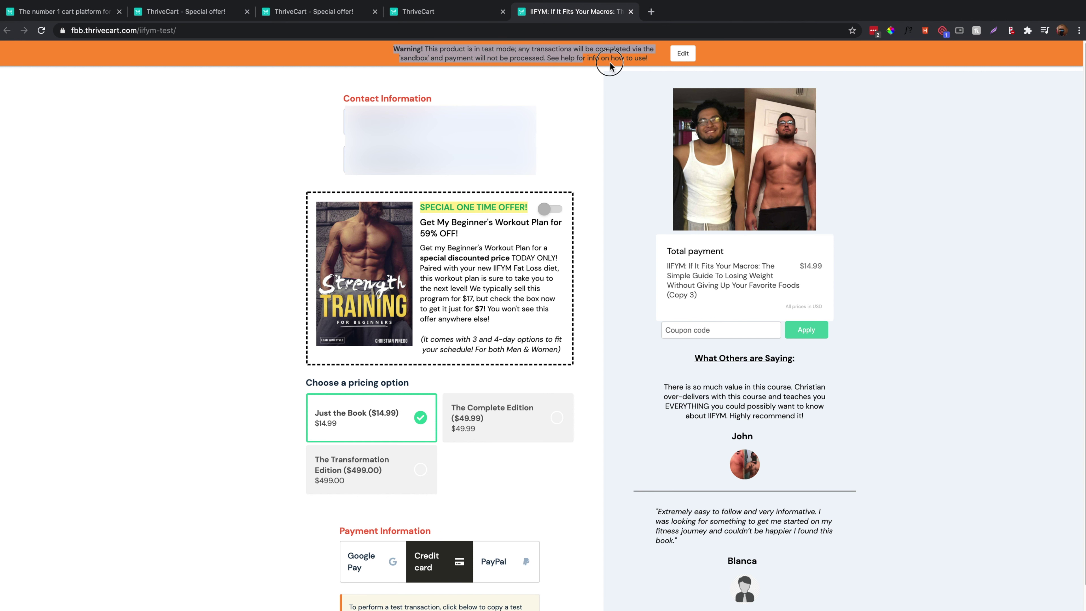
{"action": "left_click", "coordinate": [641, 67]}
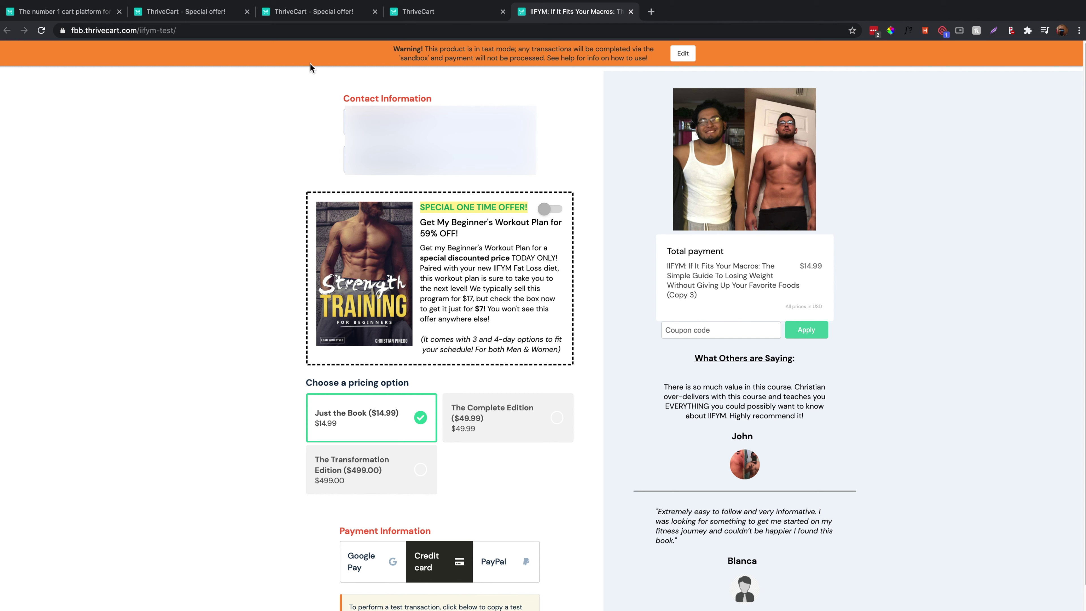
{"action": "left_click", "coordinate": [440, 121]}
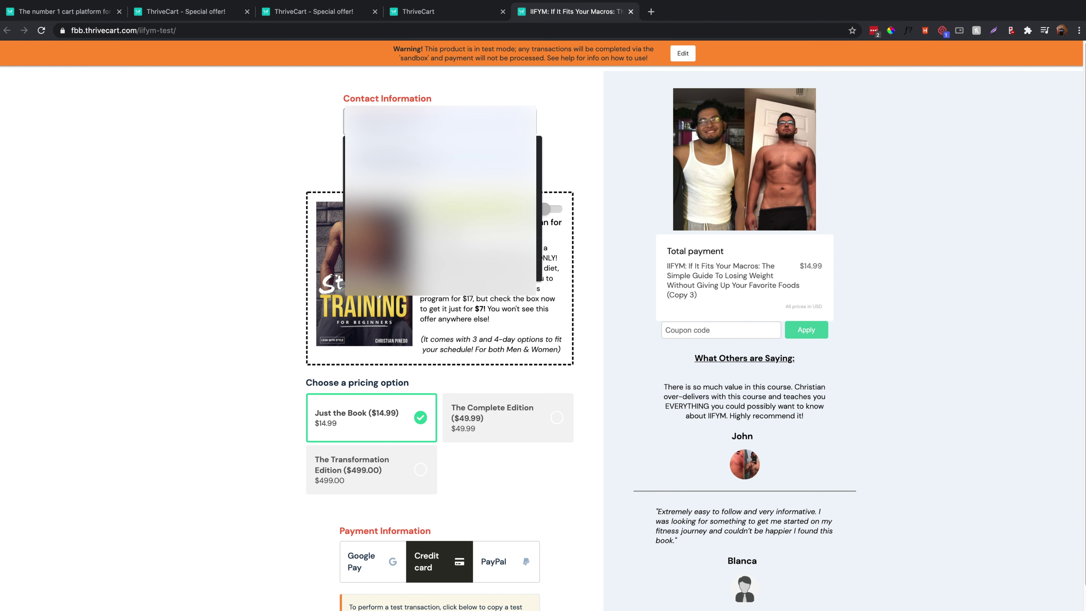
{"action": "left_click", "coordinate": [439, 201]}
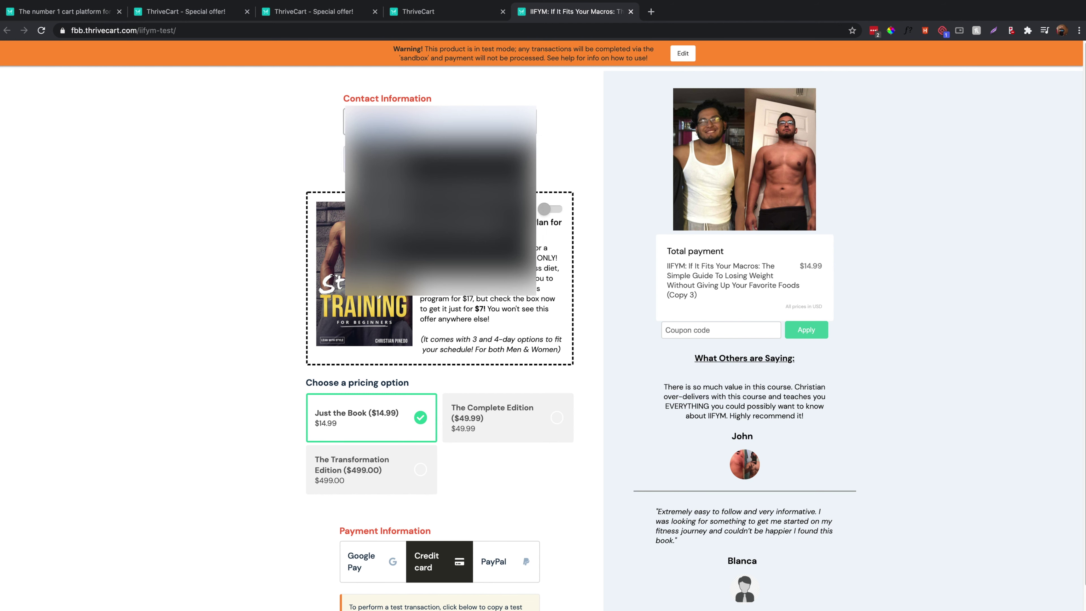
{"action": "left_click", "coordinate": [440, 159]}
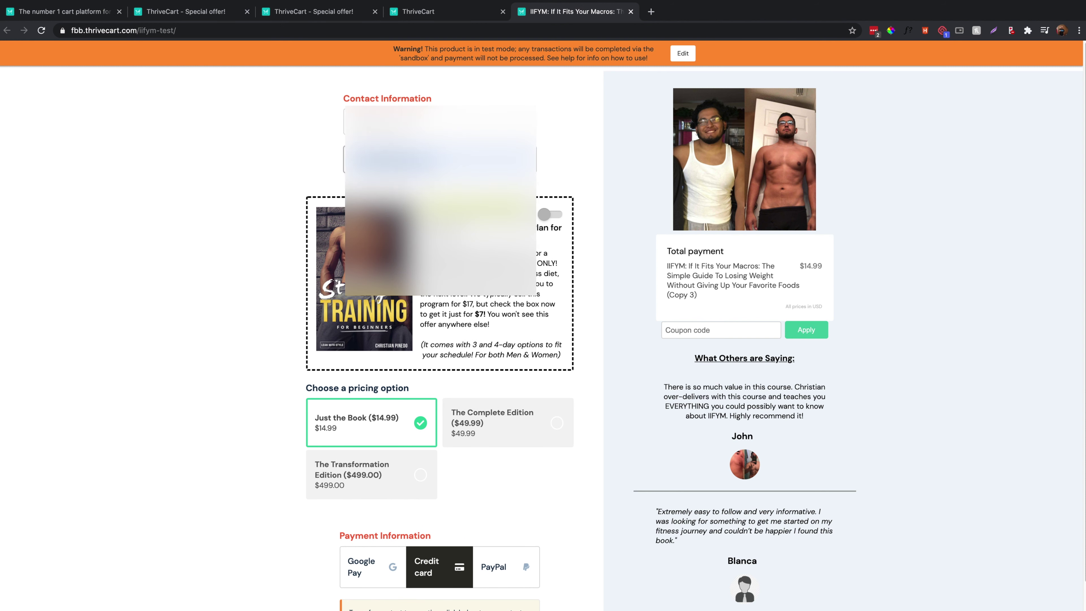
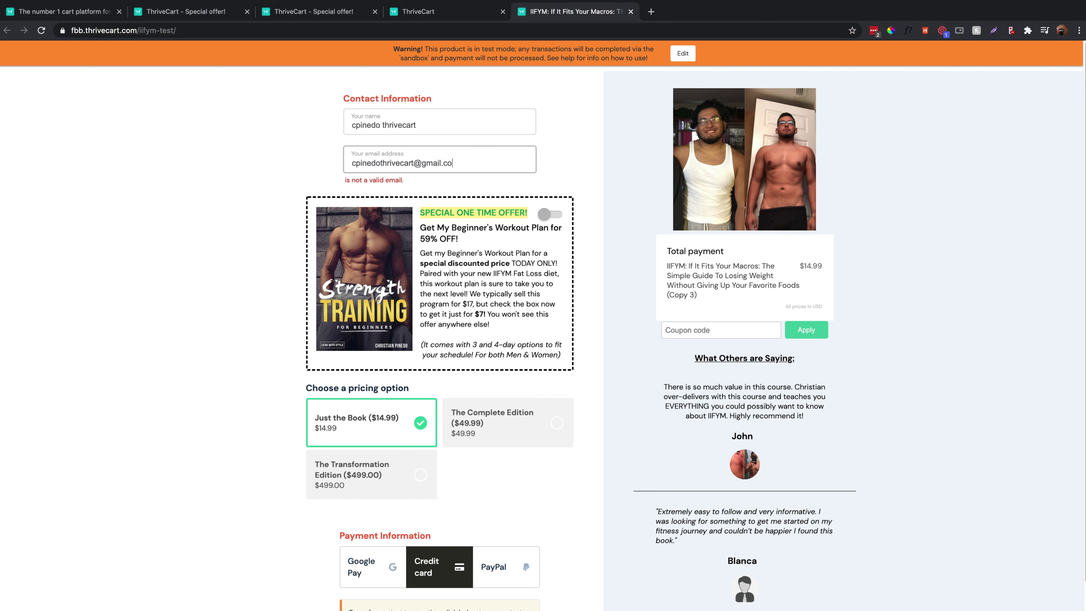
Add the $7 workout plan offer, choose The Complete Edition, and enter the test card details.
{"action": "left_click", "coordinate": [550, 209]}
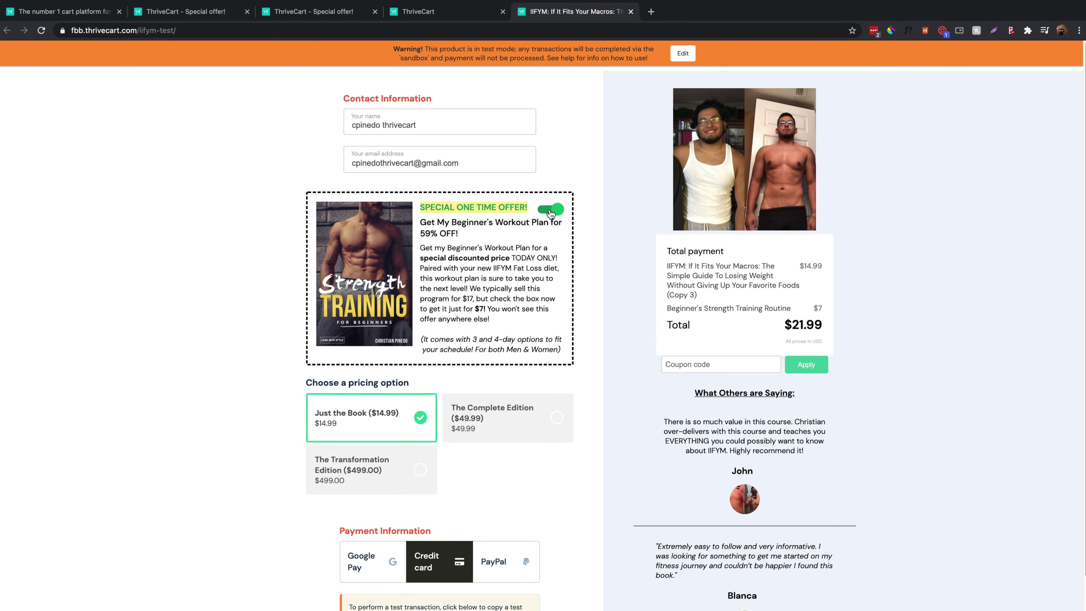
{"action": "scroll", "coordinate": [667, 310], "scroll_direction": "down", "scroll_amount": 3}
{"action": "scroll", "coordinate": [665, 310], "scroll_direction": "down", "scroll_amount": 1}
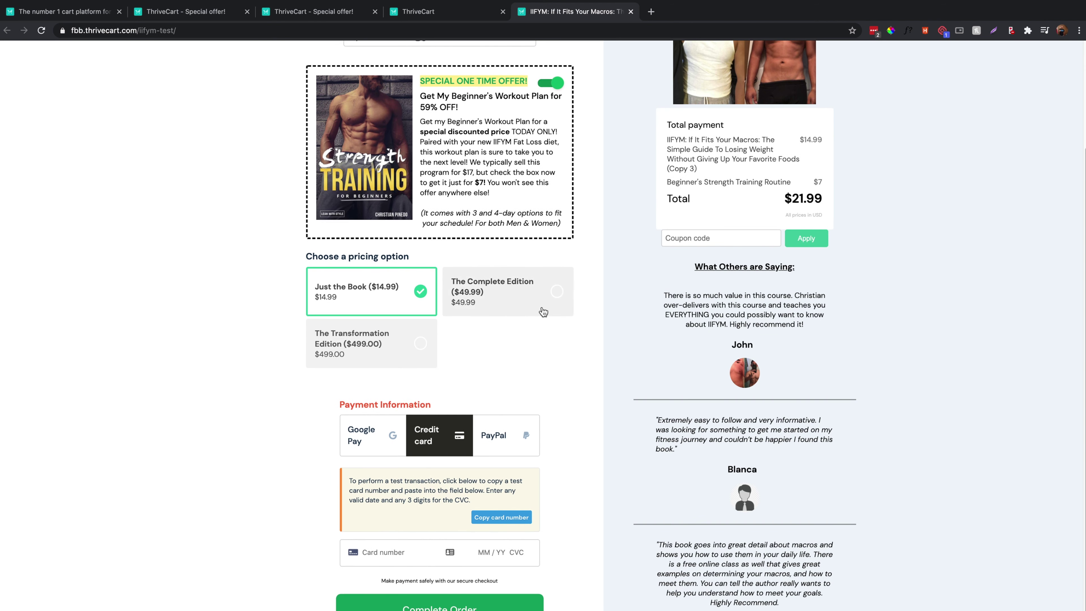
{"action": "left_click", "coordinate": [488, 305]}
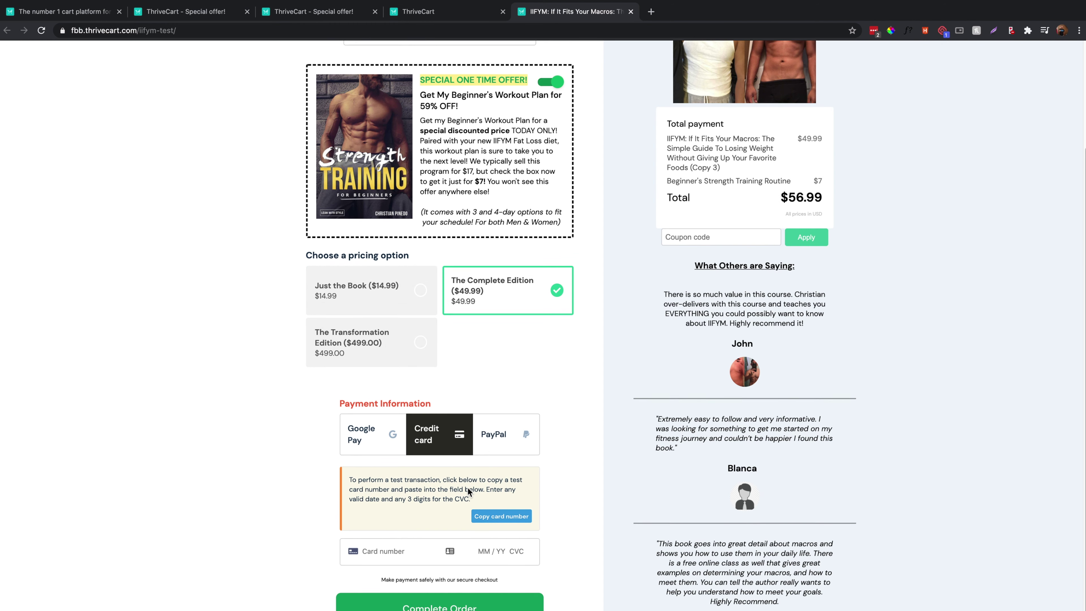
{"action": "left_click", "coordinate": [489, 520]}
{"action": "left_click", "coordinate": [390, 551]}
{"action": "key", "text": "super+v"}
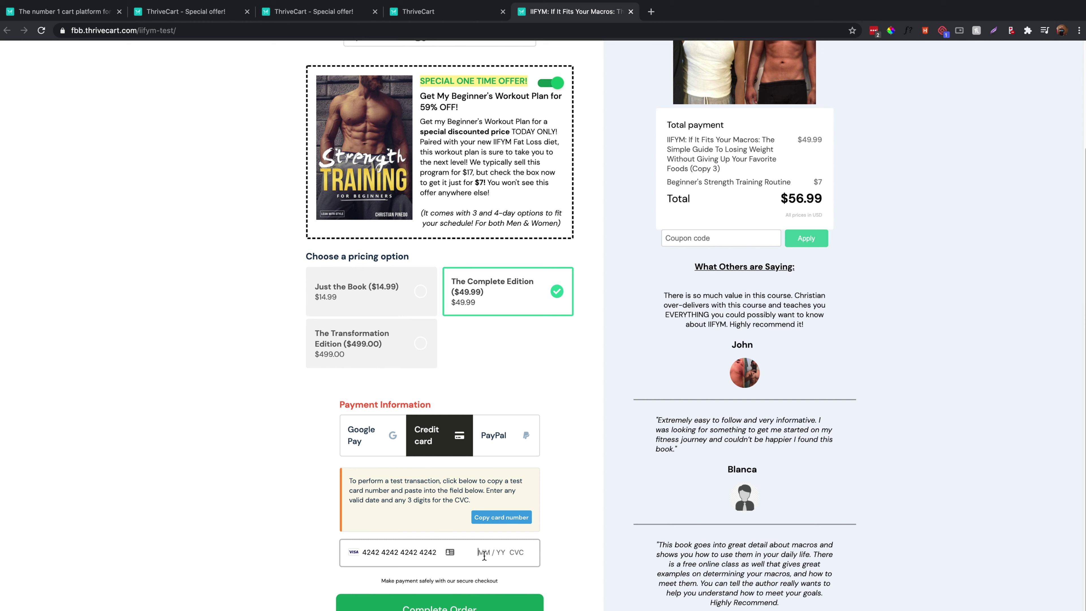
{"action": "type", "text": "03"}
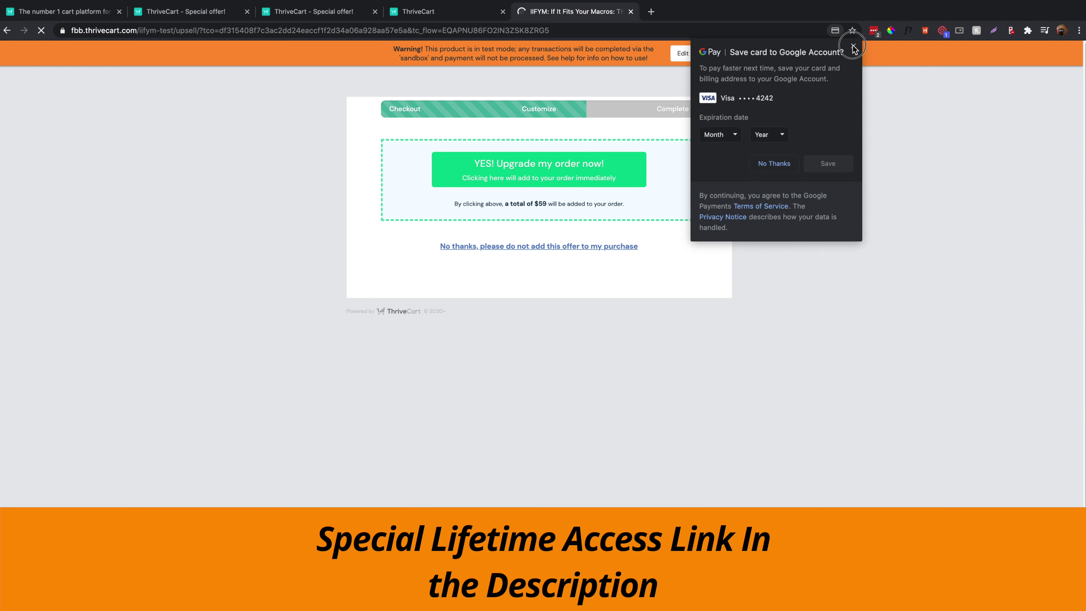
Accept the $59 Custom Workout Plan upsell, decline the next offer, and review the $115.99 confirmation.
{"action": "left_click", "coordinate": [853, 46]}
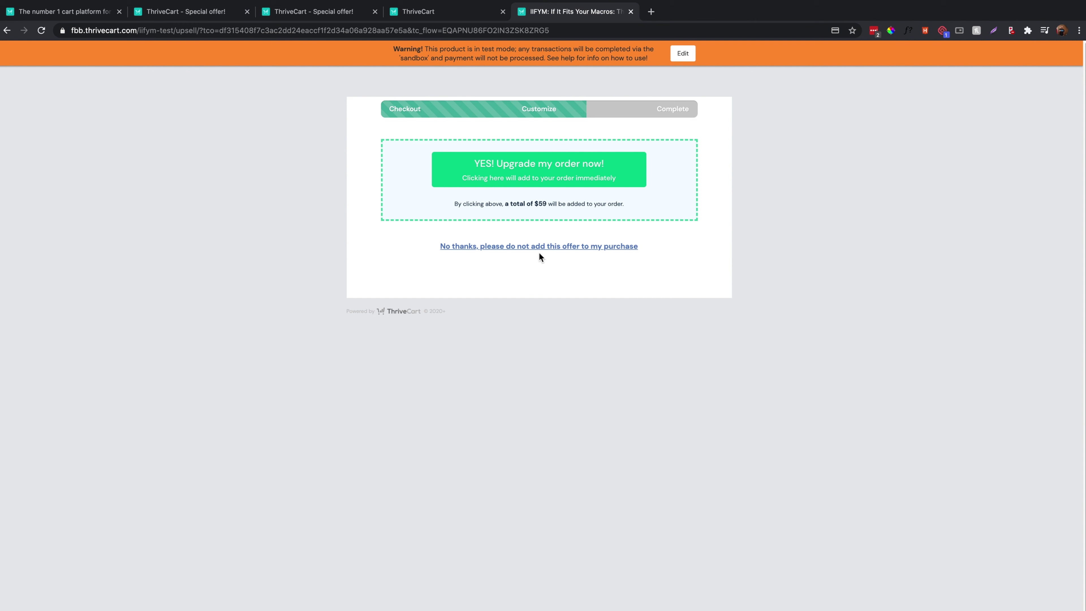
{"action": "left_click", "coordinate": [584, 171]}
{"action": "left_click", "coordinate": [560, 247]}
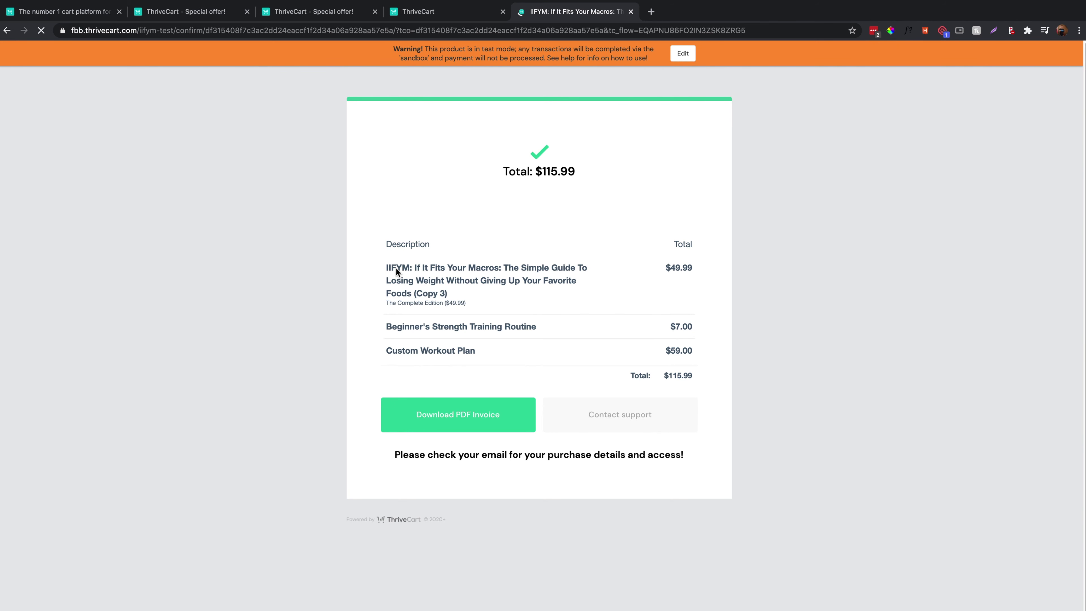
{"action": "left_click", "coordinate": [555, 311]}
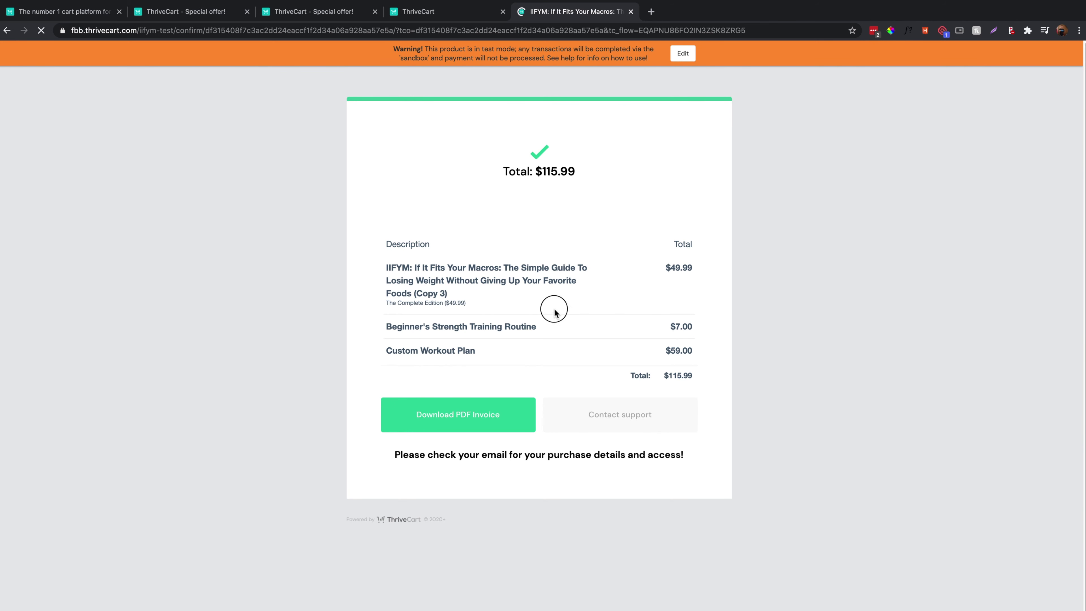
{"action": "triple_click", "coordinate": [504, 335]}
{"action": "left_click_drag", "start_coordinate": [398, 350], "coordinate": [731, 391]}
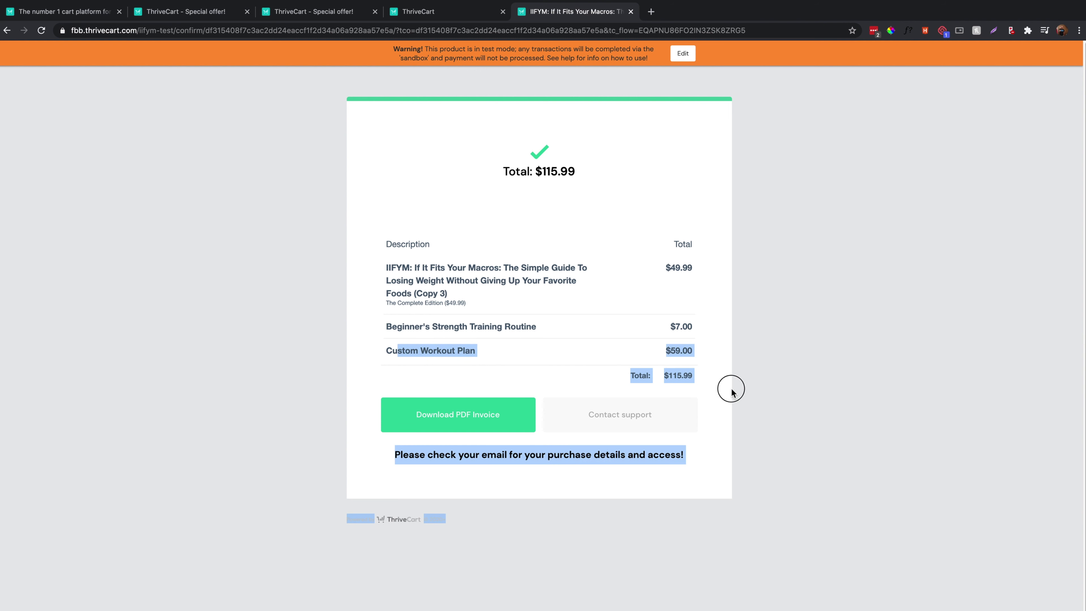